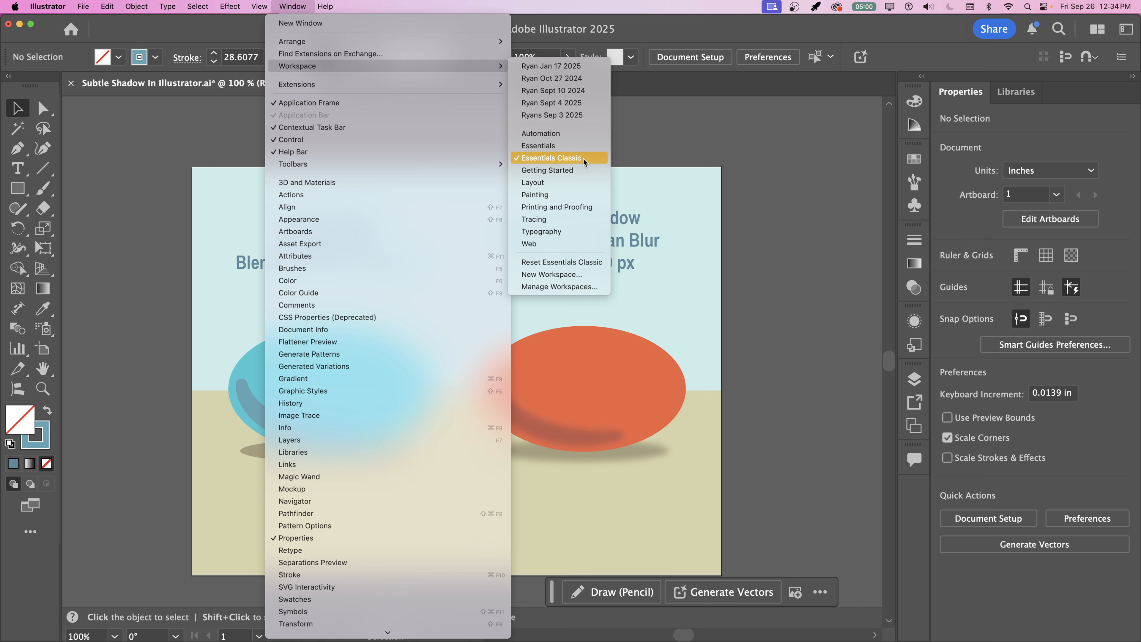
# Reset the Essentials Classic workspace and dock the Layers panel with the Properties and Libraries panels
pyautogui.click(578, 263)
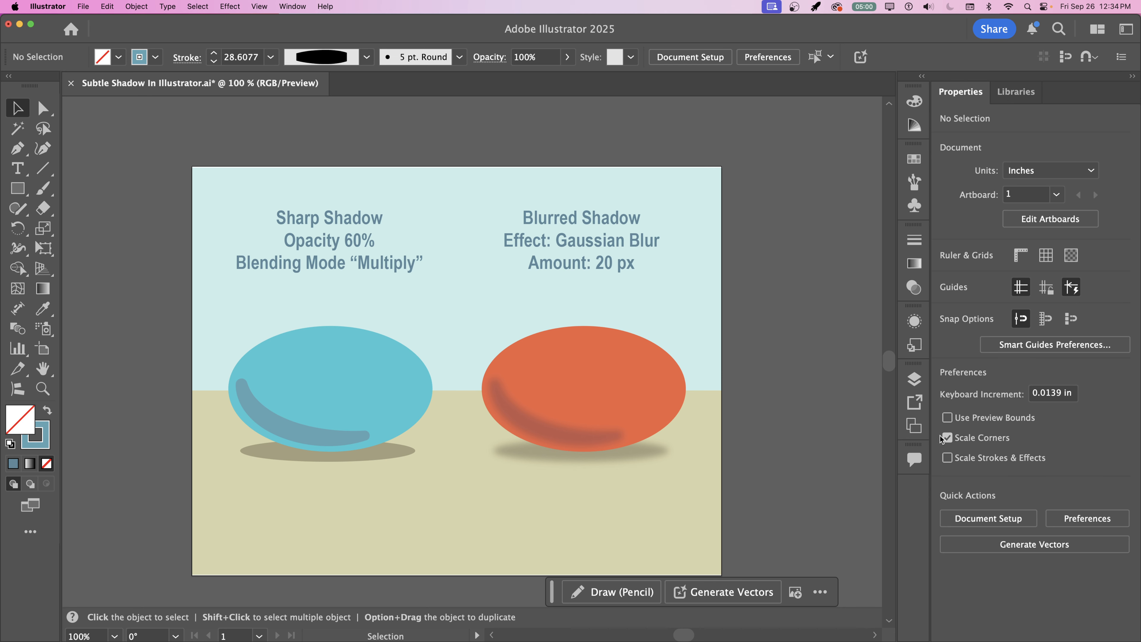
pyautogui.click(916, 381)
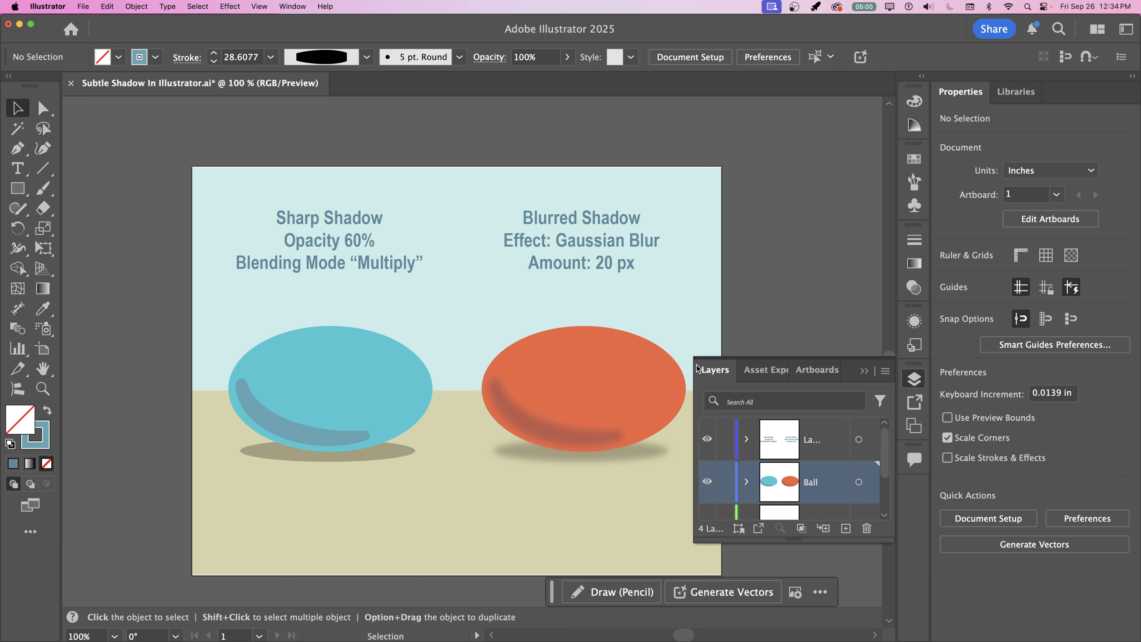
pyautogui.moveTo(709, 373); pyautogui.dragTo(948, 95)
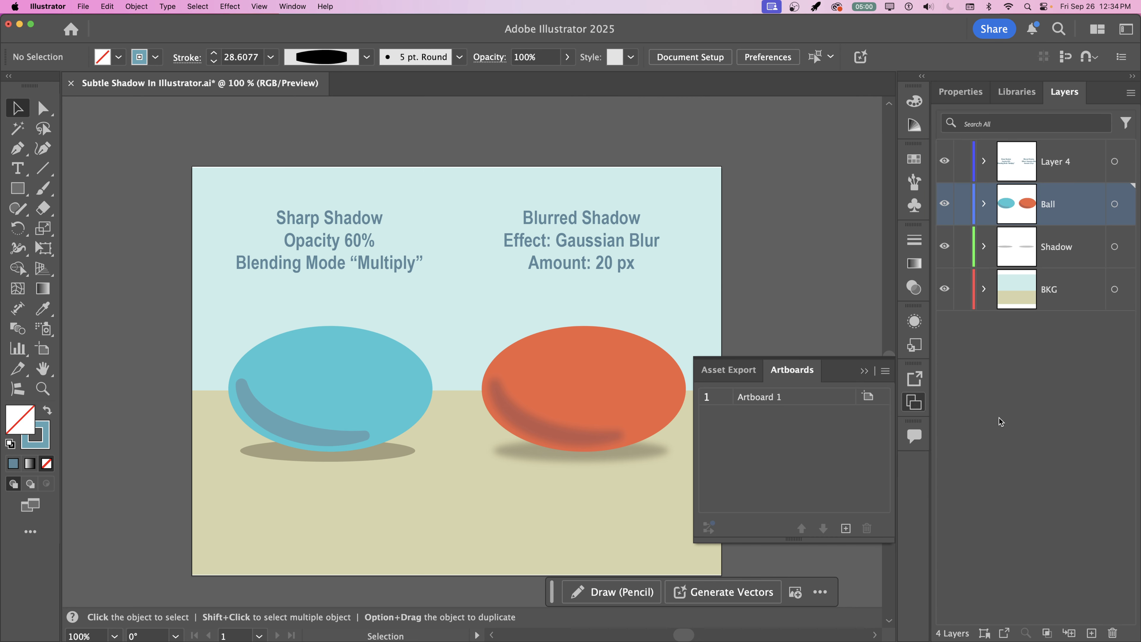
pyautogui.click(869, 372)
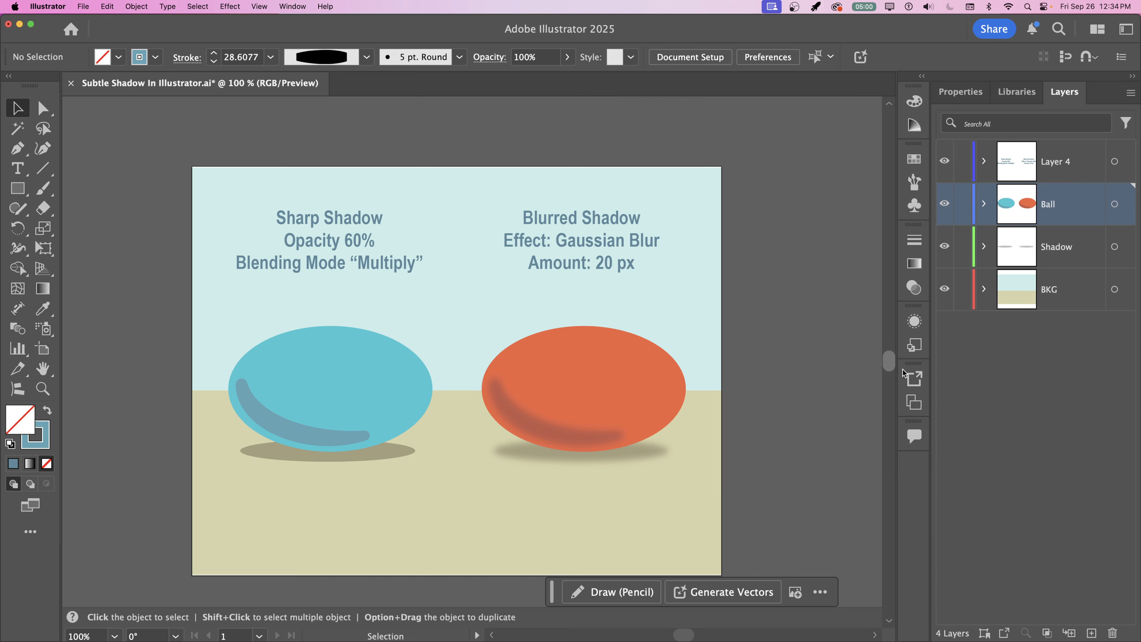
# Hide and reshow Layer 4, Ball, Shadow and BKG in turn to examine their contents, and try out layer locking
pyautogui.click(945, 160)
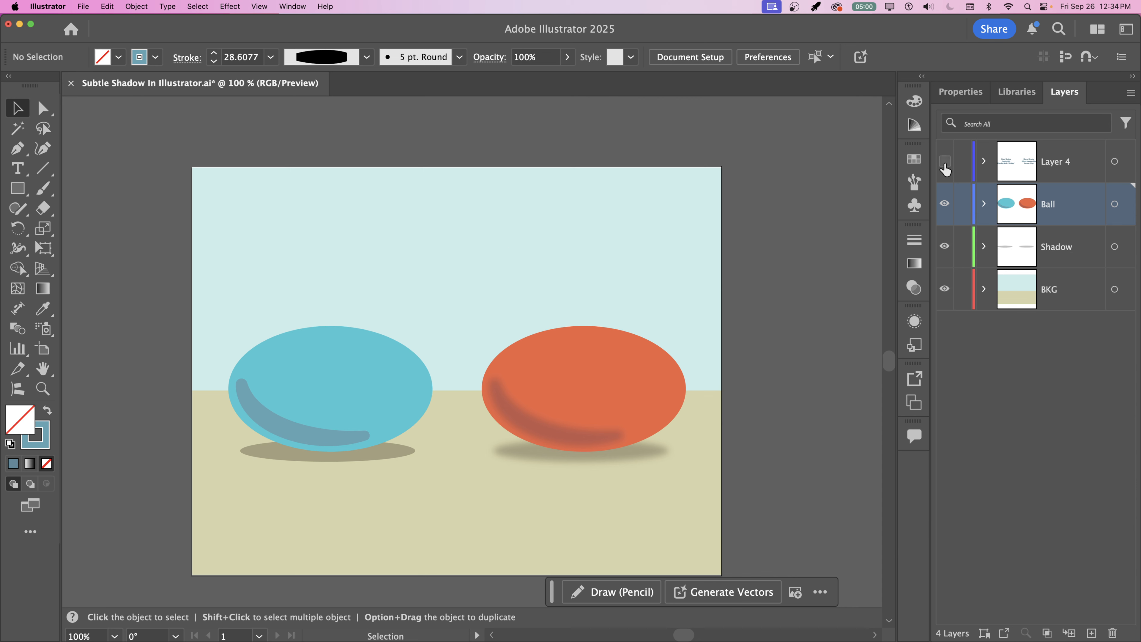
pyautogui.click(944, 160)
pyautogui.click(945, 203)
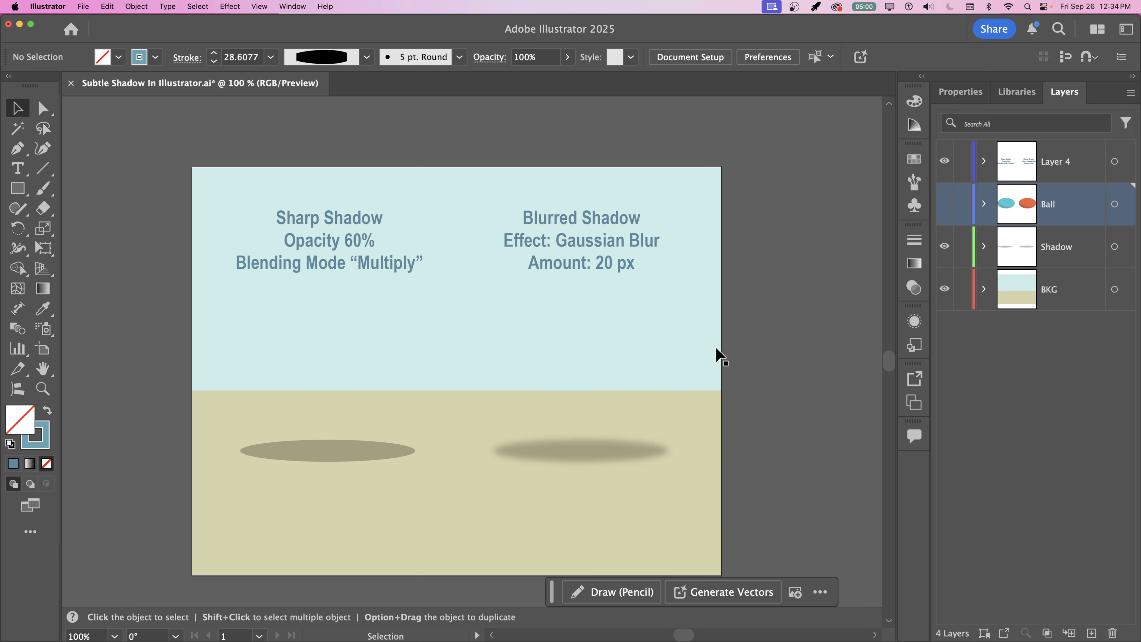
pyautogui.click(944, 203)
pyautogui.click(944, 246)
pyautogui.click(945, 246)
pyautogui.click(945, 288)
pyautogui.click(945, 288)
pyautogui.click(962, 291)
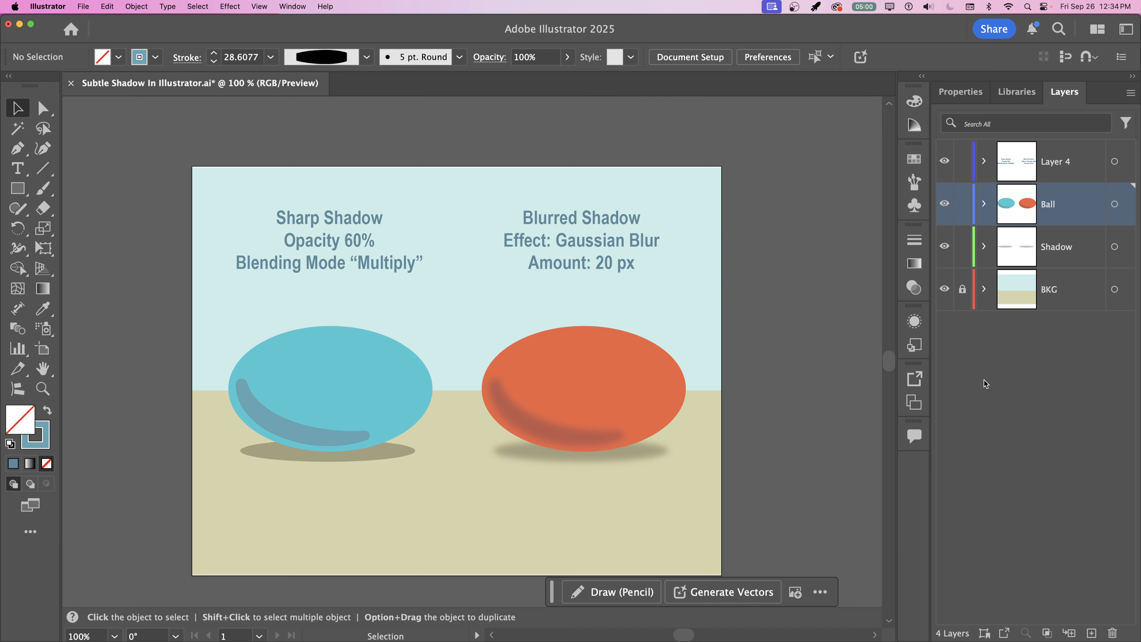
pyautogui.click(962, 162)
pyautogui.click(962, 290)
# Duplicate Artboard 1 with its artwork and place the copy beside the original
pyautogui.press('super+minus')
pyautogui.press('super+minus')
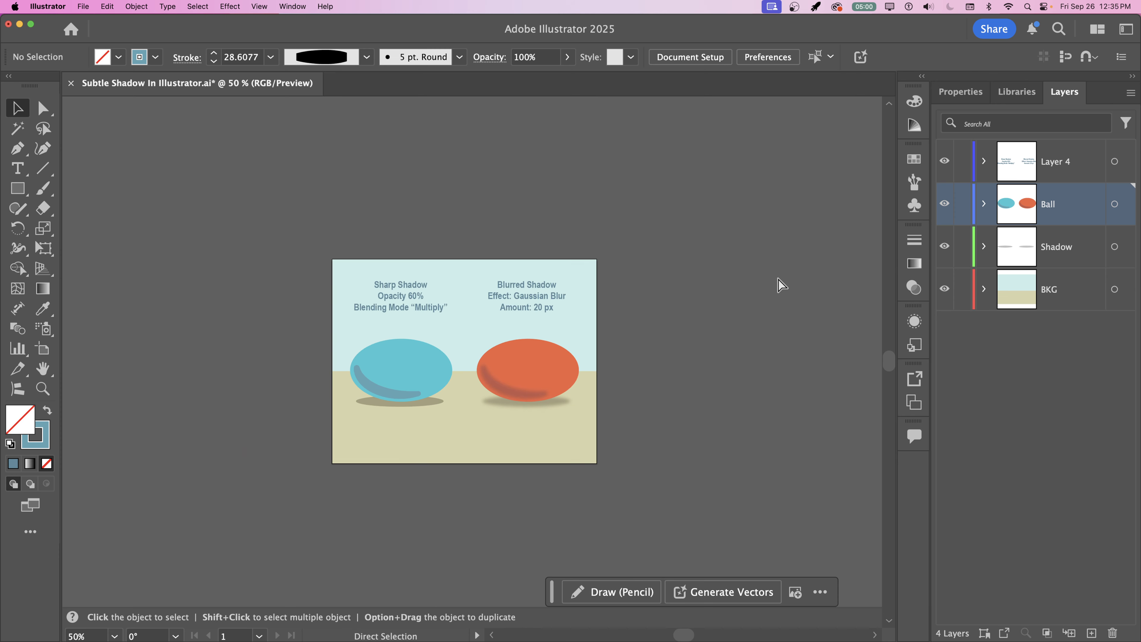
pyautogui.click(714, 56)
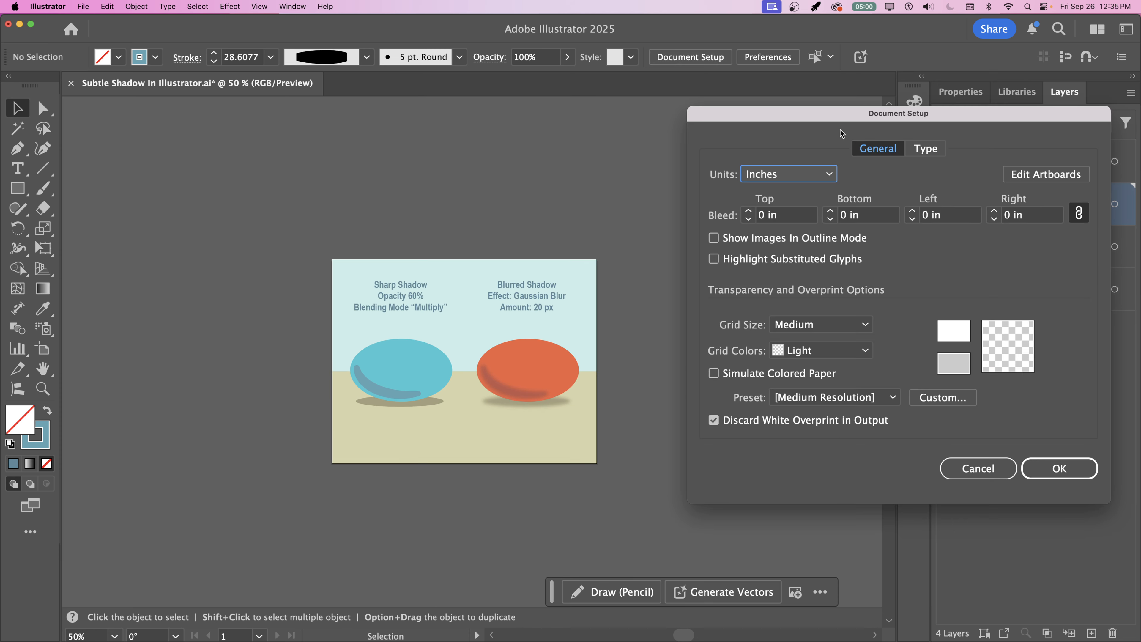
pyautogui.click(1024, 175)
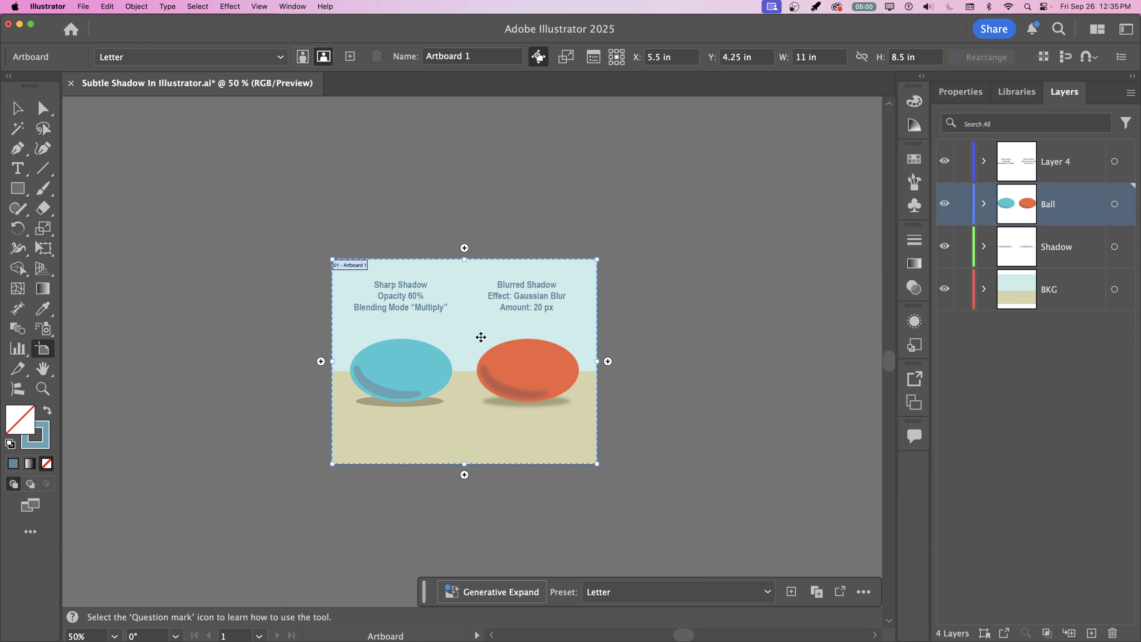
pyautogui.moveTo(436, 334); pyautogui.dragTo(744, 334)
pyautogui.press('Escape')
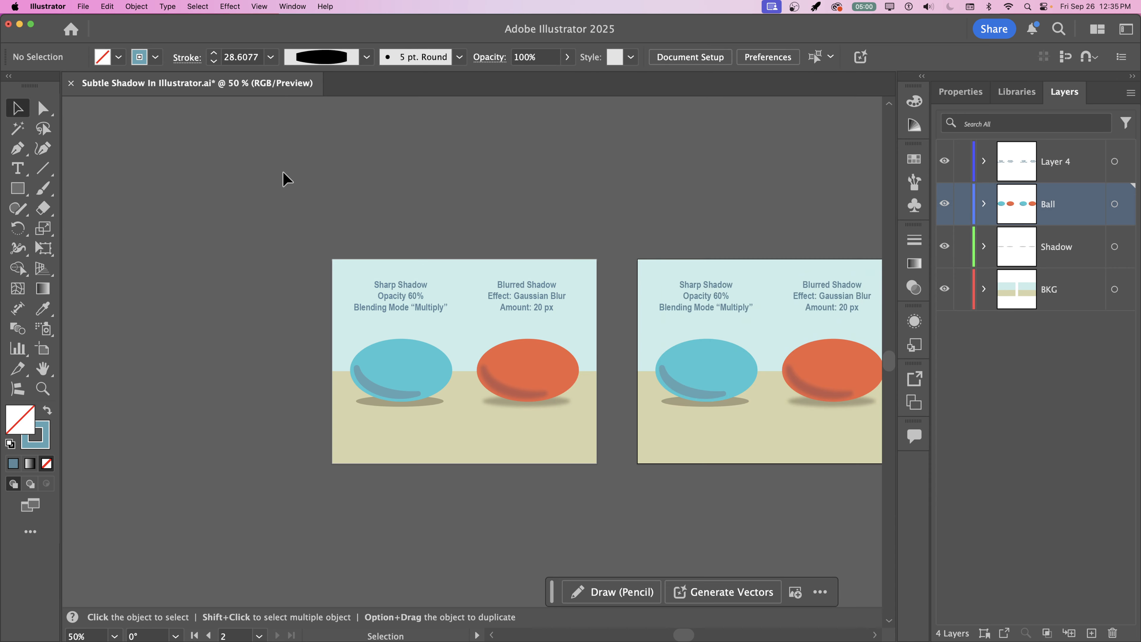
# Delete both text labels and the blue ball's ground shadow from the duplicated artboard
pyautogui.moveTo(645, 207); pyautogui.dragTo(382, 183)
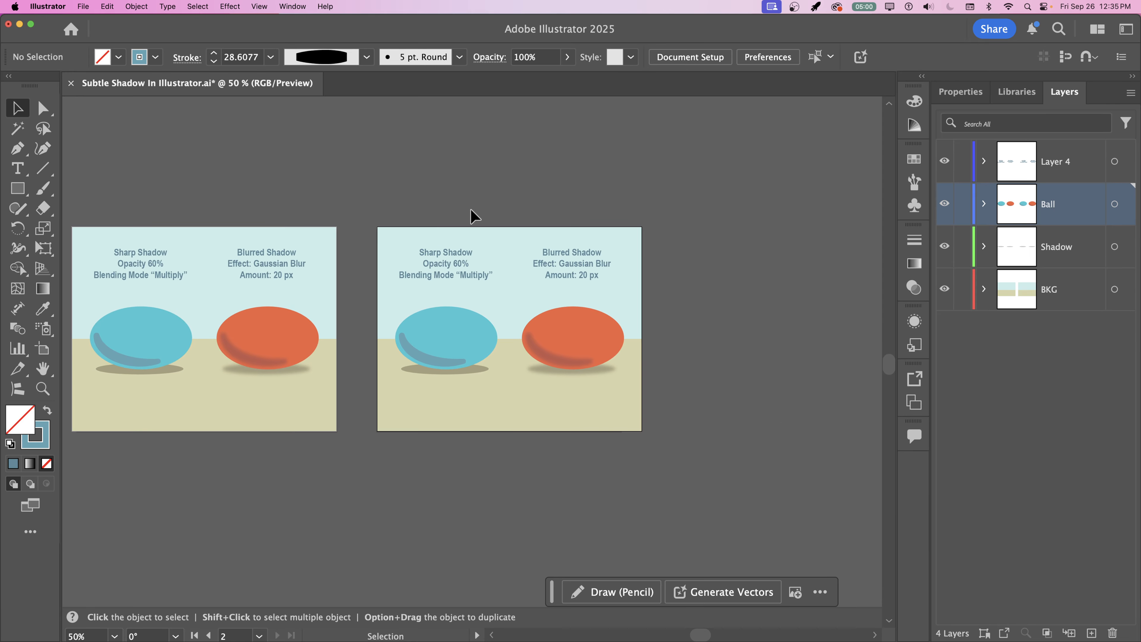
pyautogui.click(423, 261)
pyautogui.keyDown('shift'); pyautogui.click(554, 280); pyautogui.keyUp('shift')
pyautogui.press('Delete')
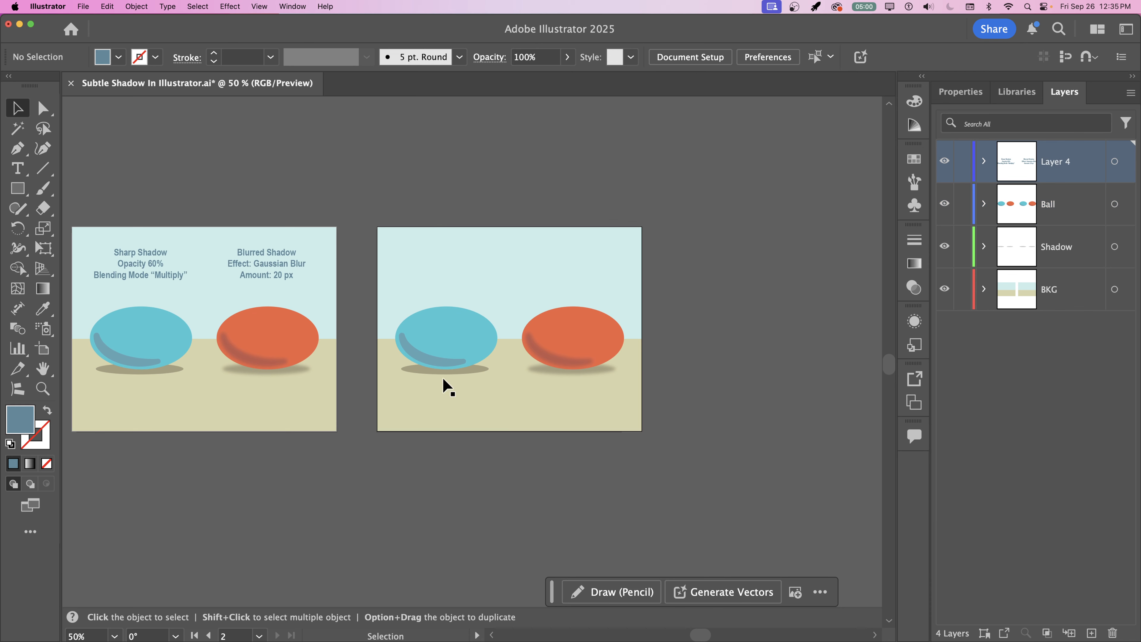
pyautogui.click(425, 373)
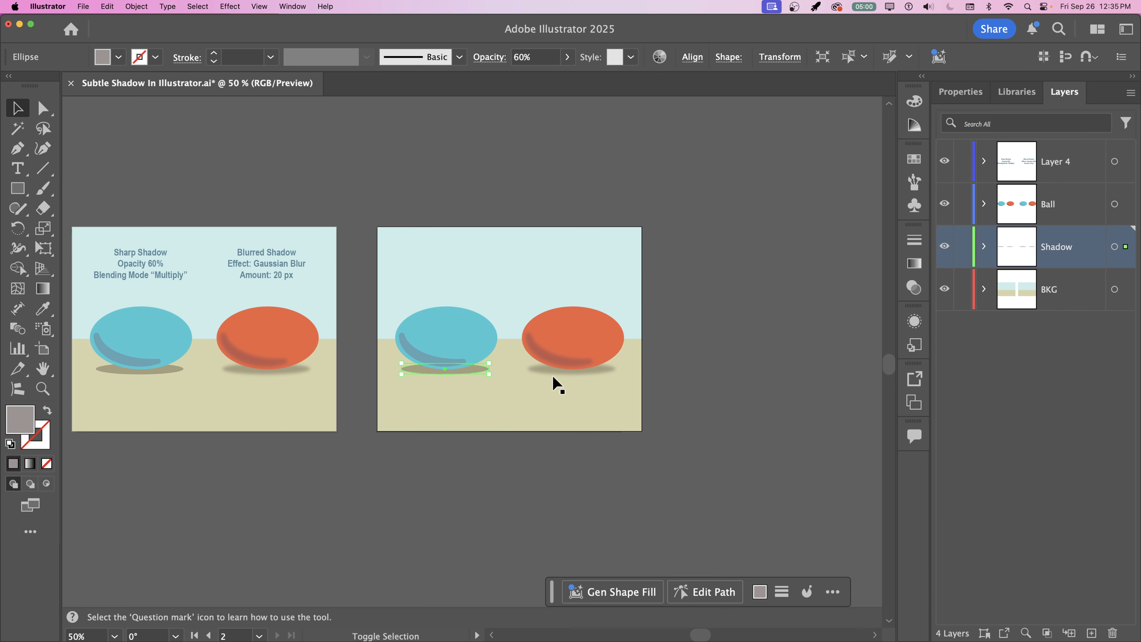
pyautogui.click(513, 382)
# Draw a test ellipse above the blue ball with the Ellipse tool, using the ball's fill, and delete it
pyautogui.press('super+equal')
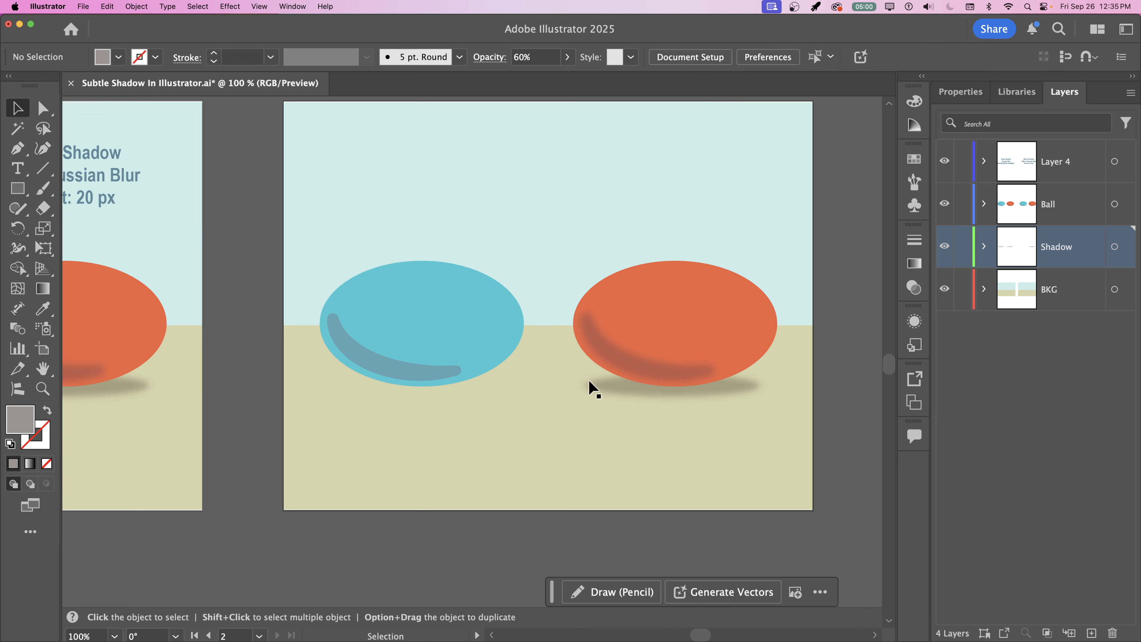
pyautogui.click(439, 292)
pyautogui.press('space')
pyautogui.moveTo(542, 443); pyautogui.dragTo(609, 538)
pyautogui.moveTo(16, 191); pyautogui.dragTo(63, 227)
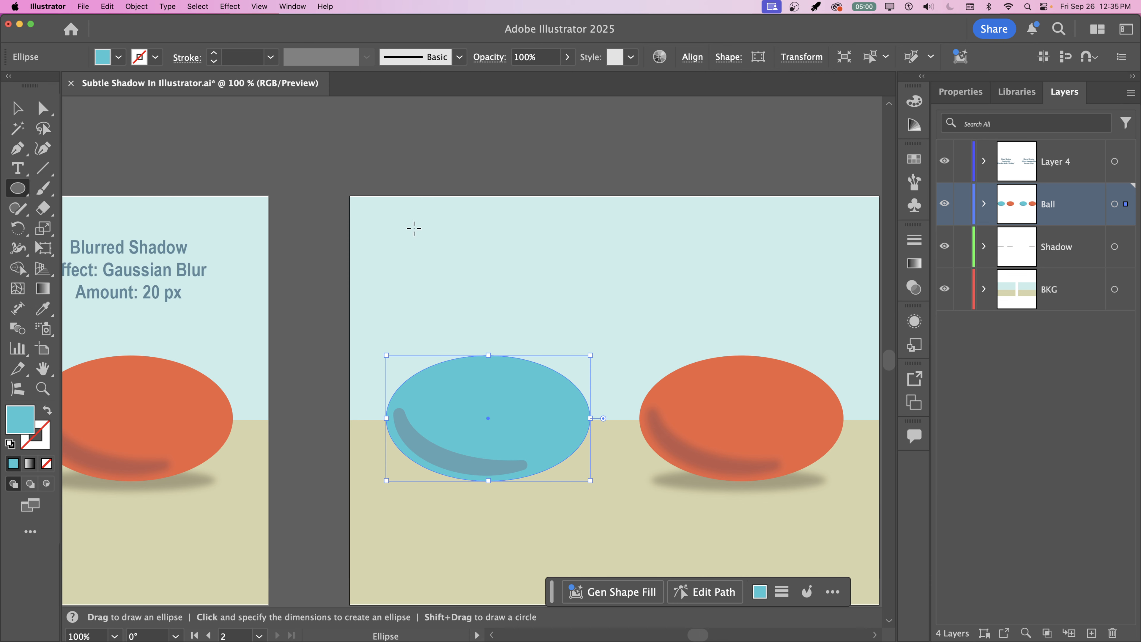
pyautogui.moveTo(387, 201); pyautogui.dragTo(595, 328)
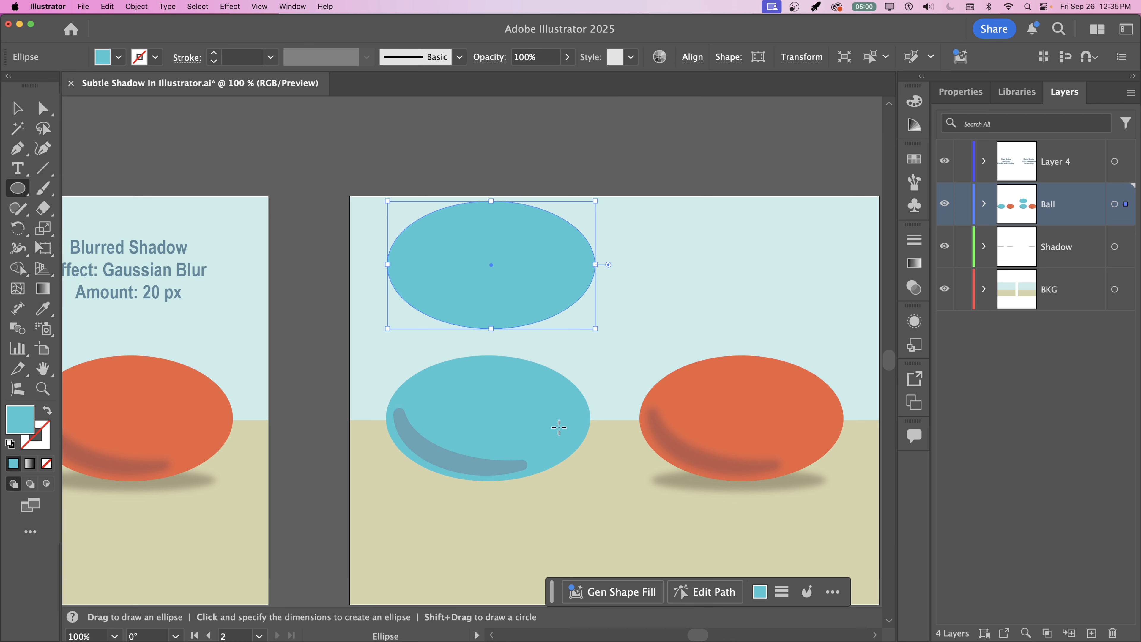
pyautogui.press('v')
pyautogui.click(426, 165)
pyautogui.click(506, 260)
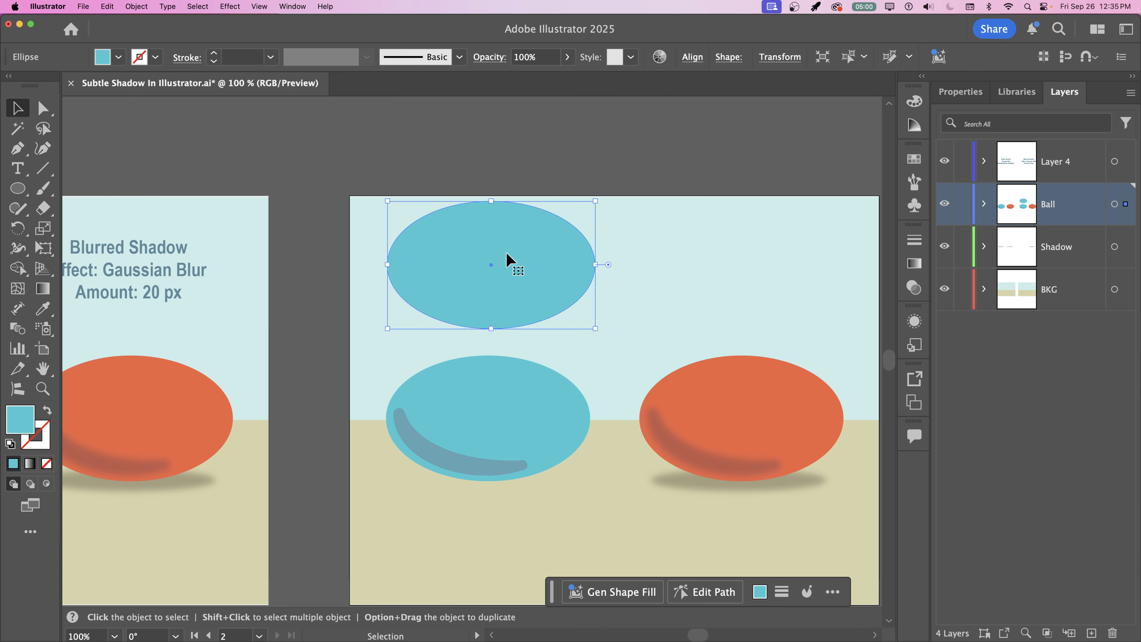
pyautogui.press('Delete')
# Duplicate the blue ball on the second artboard and squash the copy into a narrower, flat ellipse at the ball's base
pyautogui.scroll(-5, 511, 275)
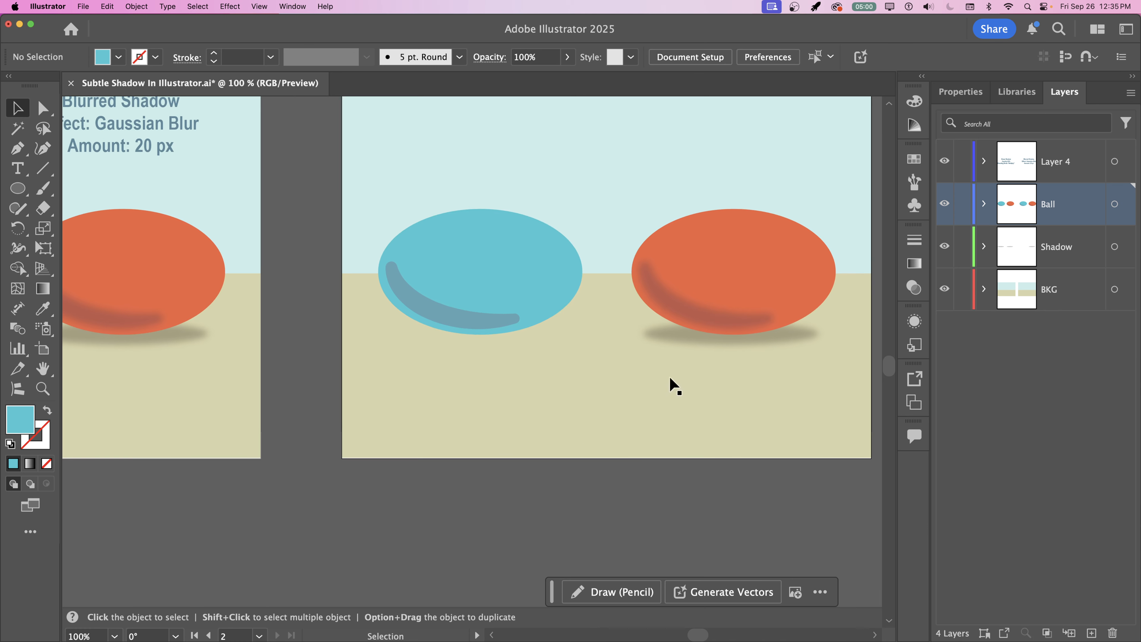
pyautogui.press('space')
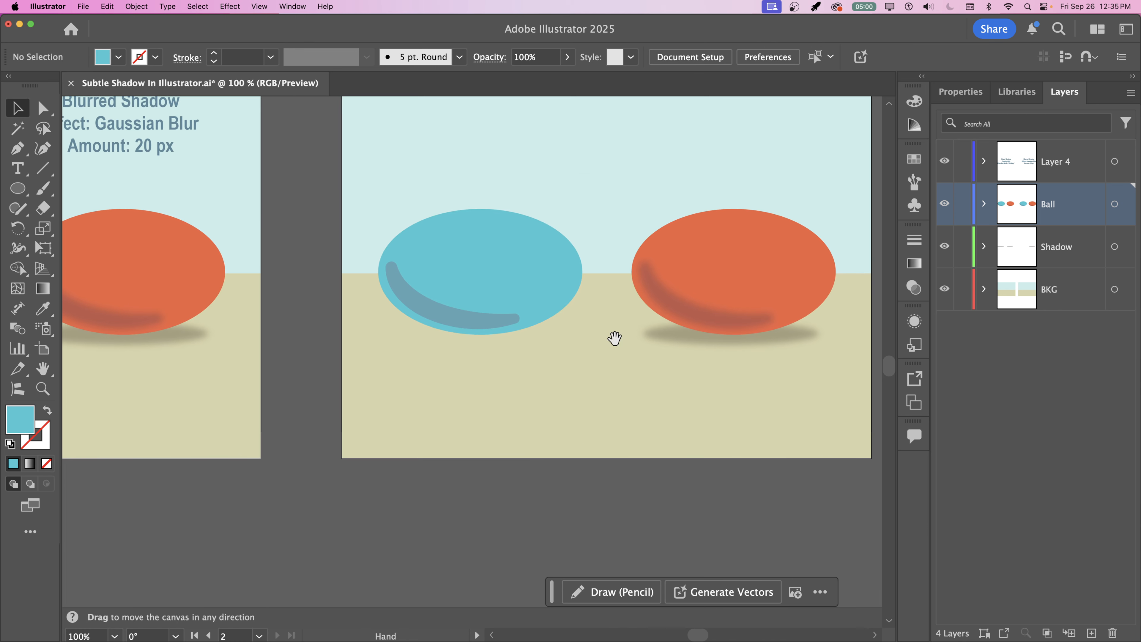
pyautogui.moveTo(612, 334); pyautogui.dragTo(582, 422)
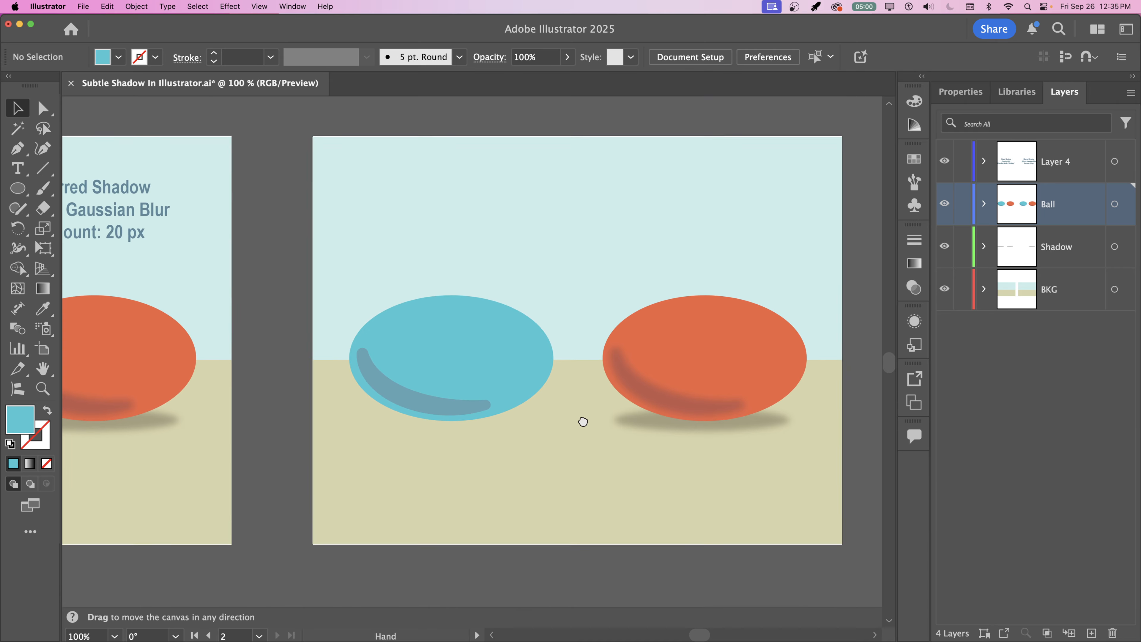
pyautogui.click(489, 326)
pyautogui.press('a')
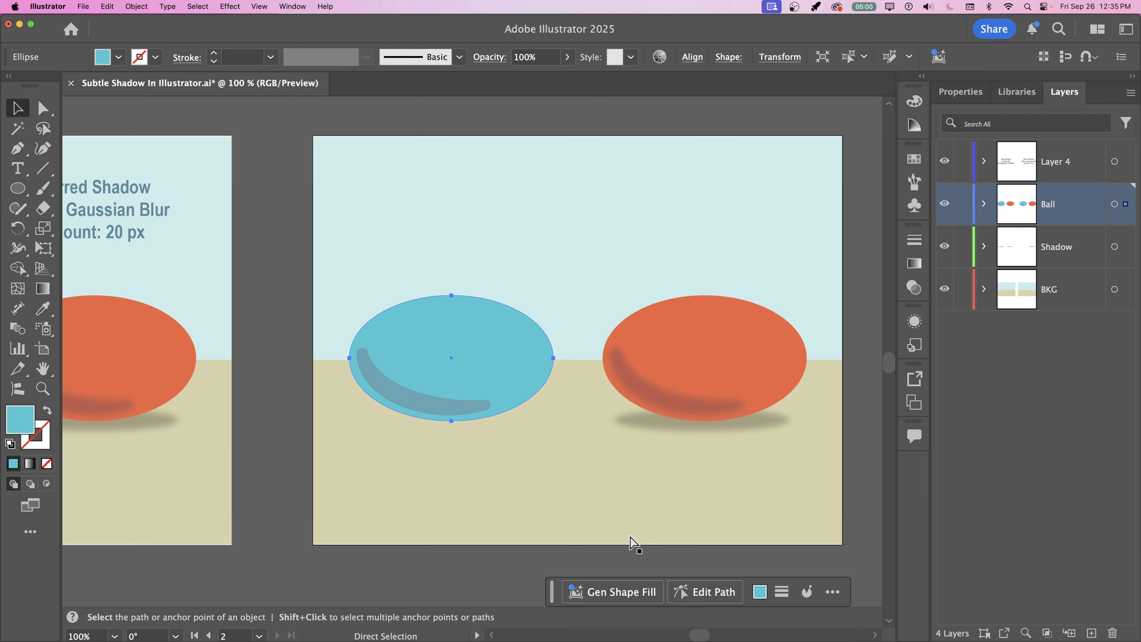
pyautogui.press('v')
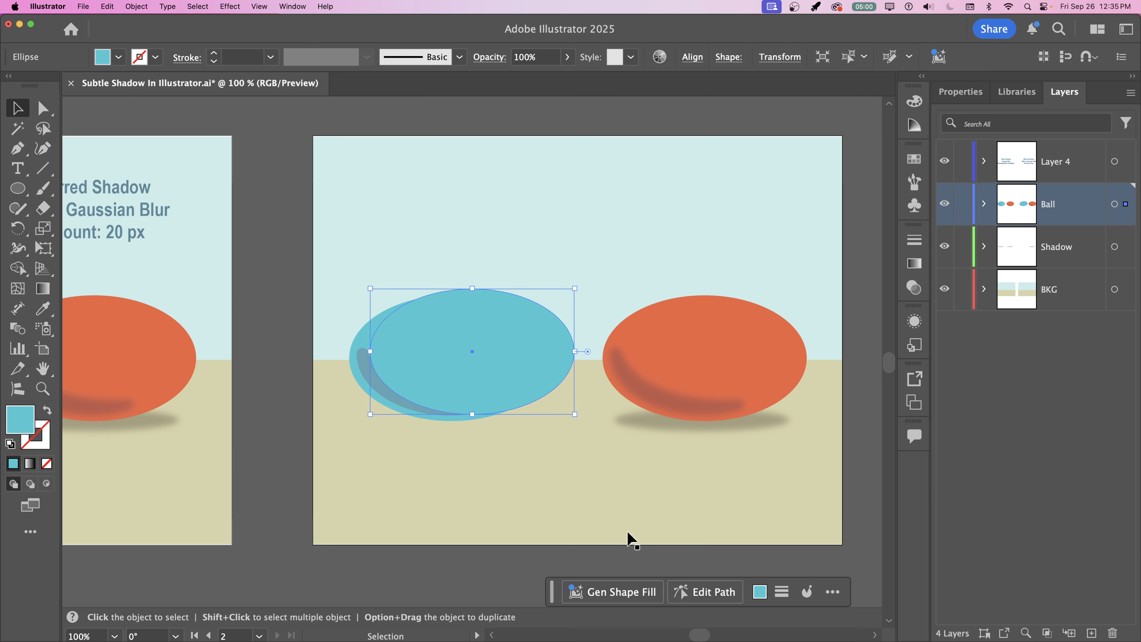
pyautogui.moveTo(489, 350); pyautogui.dragTo(489, 461)
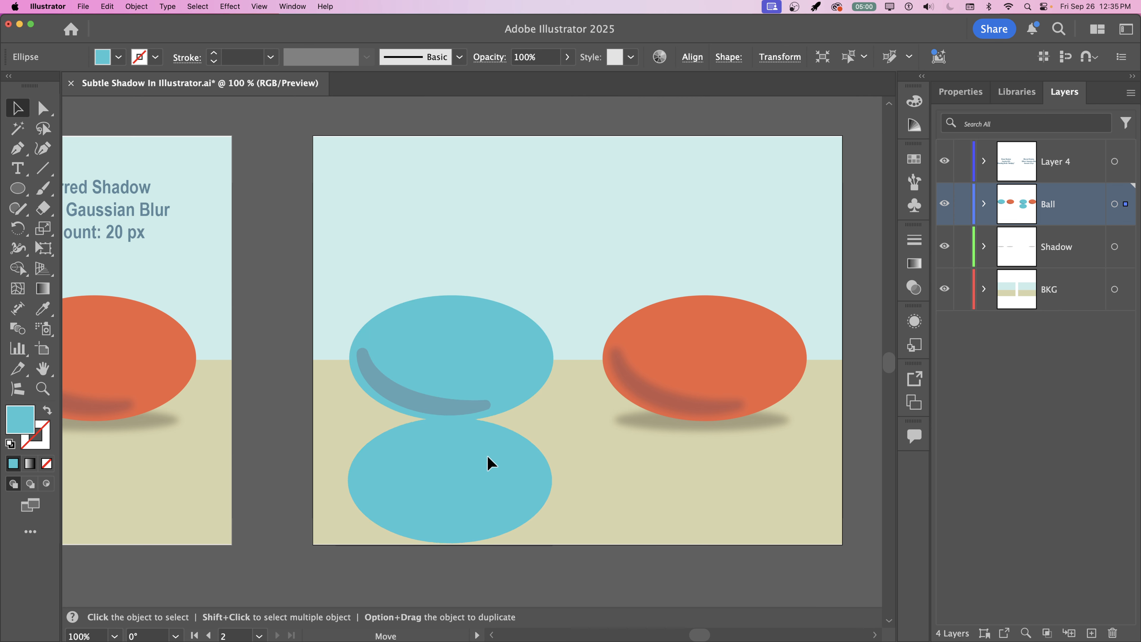
pyautogui.moveTo(452, 535); pyautogui.dragTo(451, 442)
pyautogui.moveTo(556, 426); pyautogui.dragTo(492, 432)
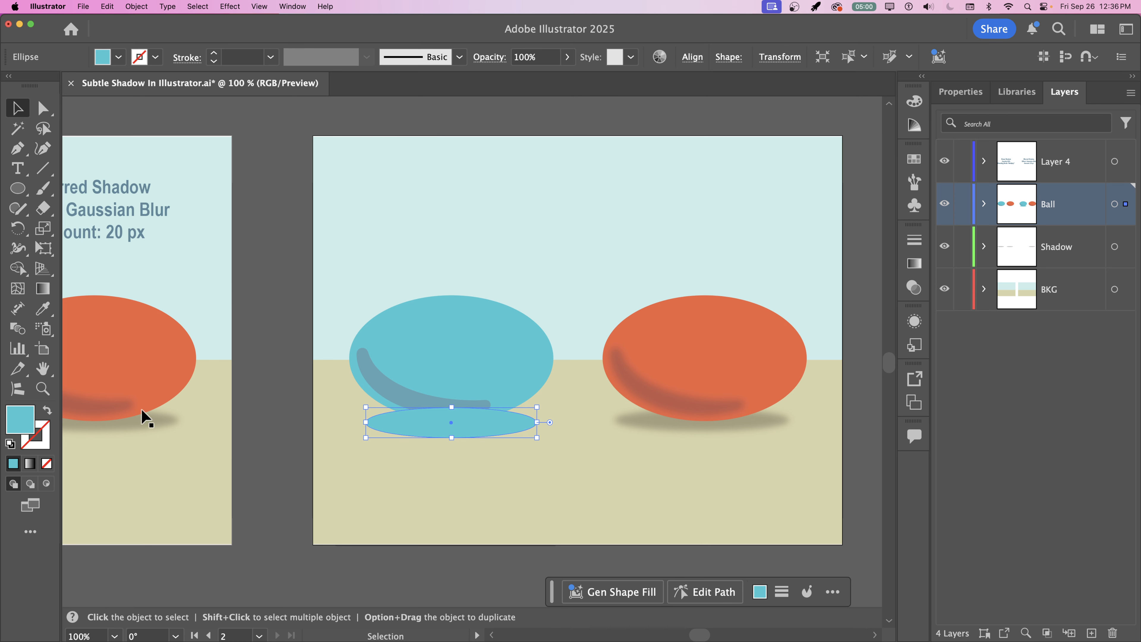
# Fill the flat ellipse with web-safe gray #999999
pyautogui.doubleClick(25, 417)
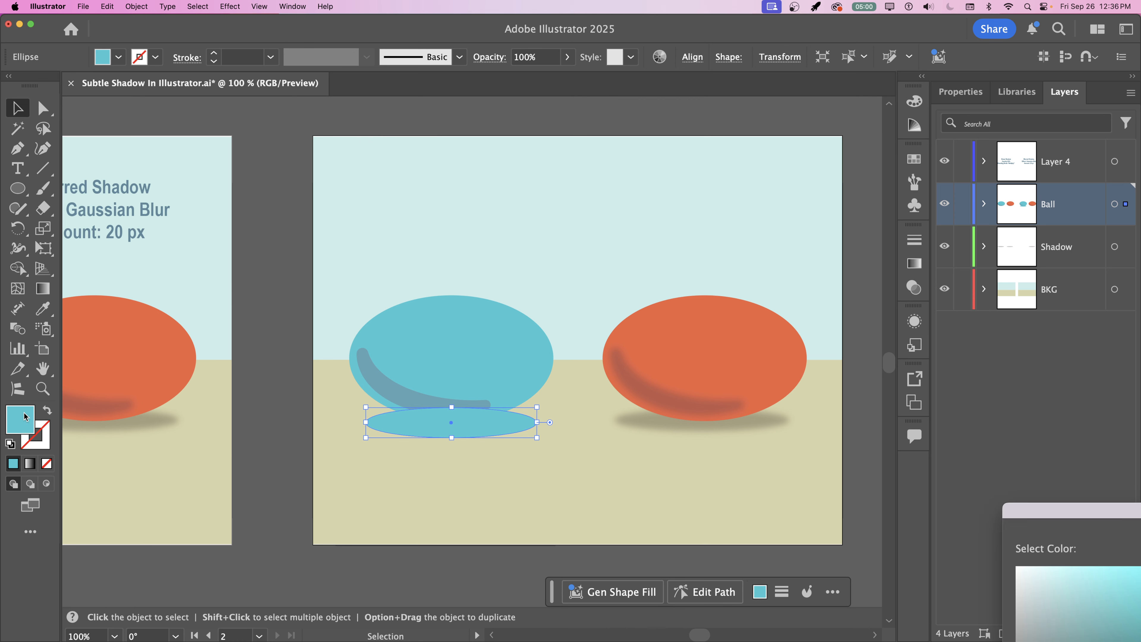
pyautogui.moveTo(1079, 515); pyautogui.dragTo(702, 104)
pyautogui.moveTo(659, 210); pyautogui.dragTo(640, 199)
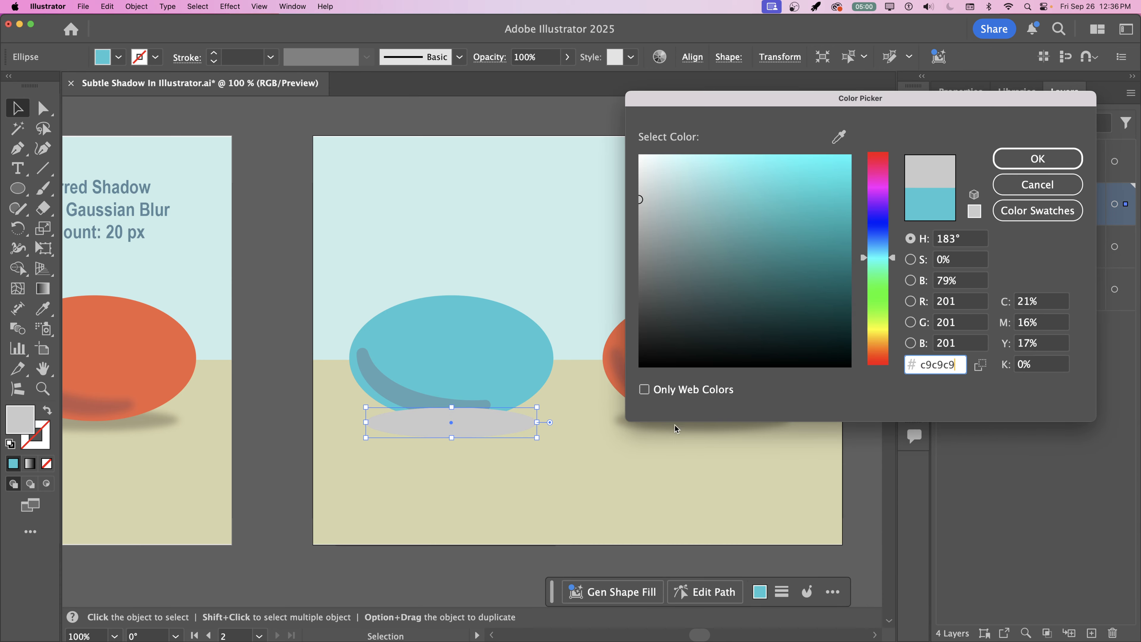
pyautogui.click(672, 391)
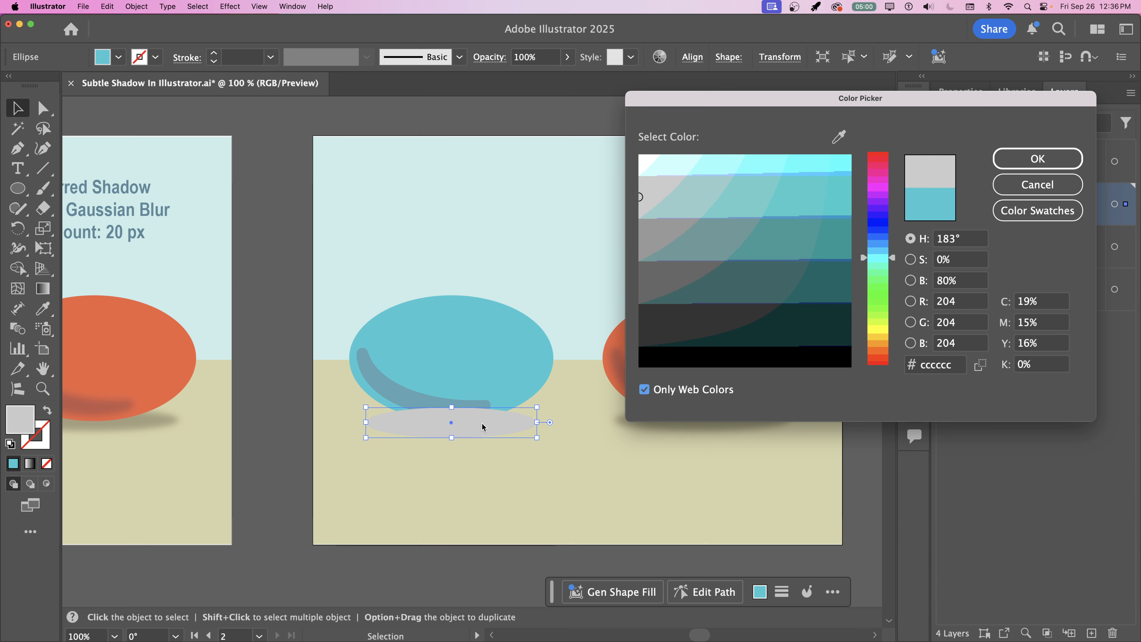
pyautogui.click(645, 233)
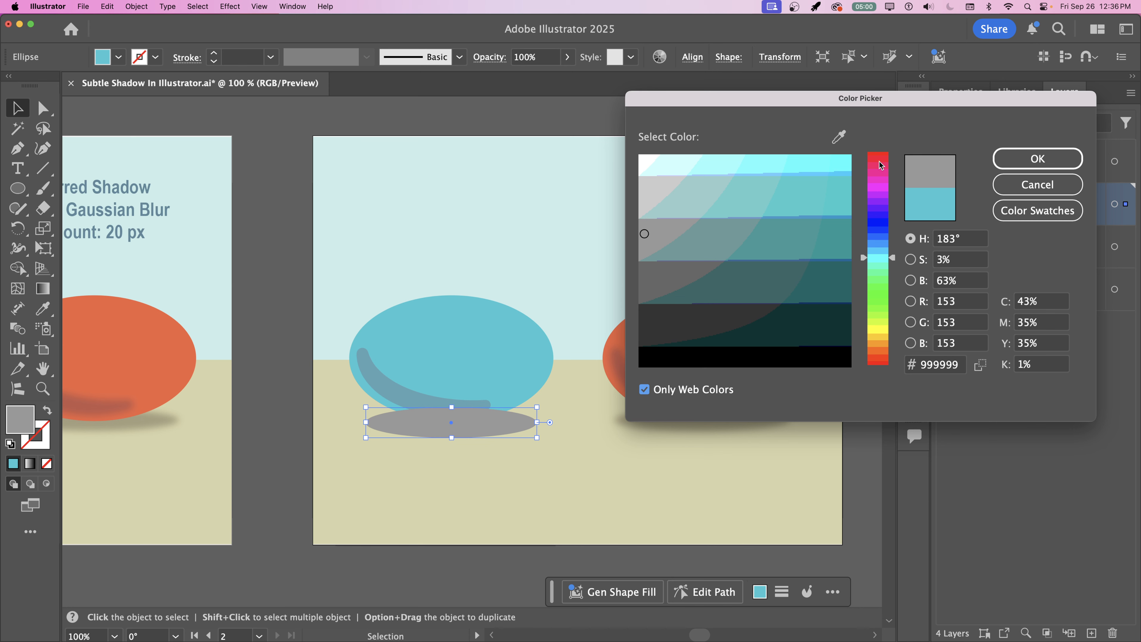
pyautogui.click(1048, 166)
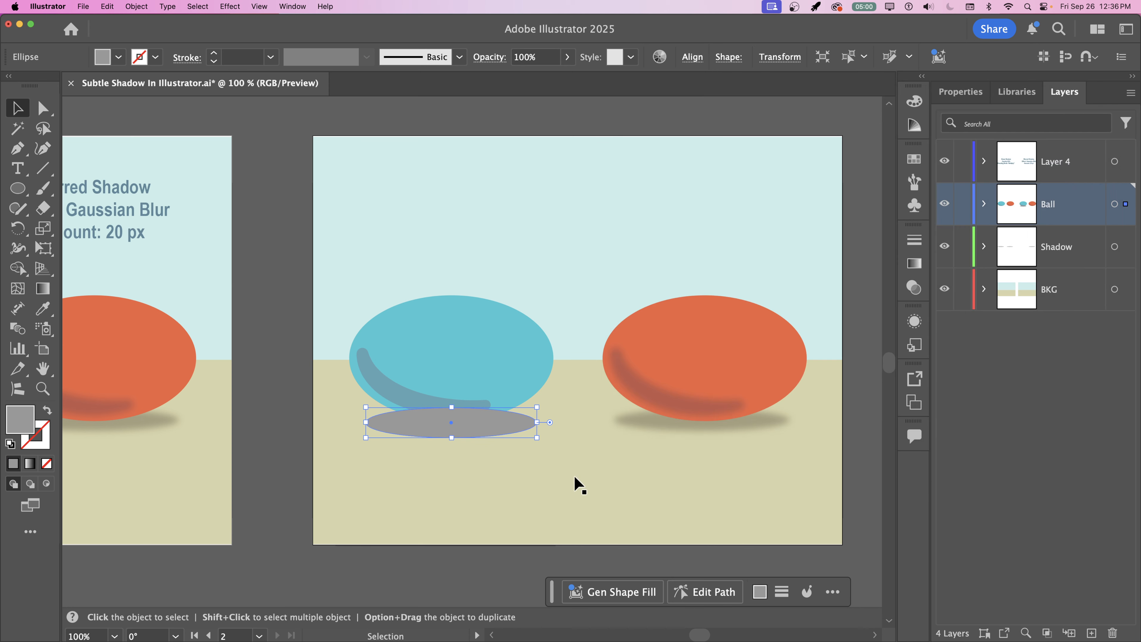
# Move the gray ellipse from the Ball layer to the Shadow layer and center it beneath the blue ball
pyautogui.moveTo(488, 425)
pyautogui.mouseDown()
pyautogui.moveTo(476, 422)
pyautogui.moveTo(491, 425)
pyautogui.mouseUp()
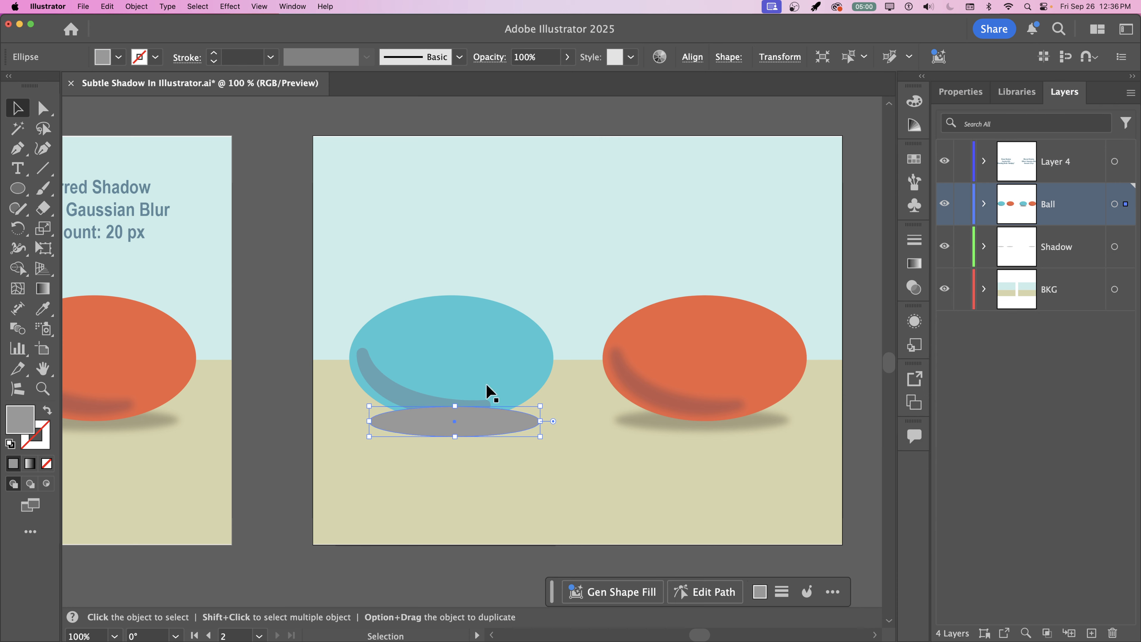
pyautogui.click(446, 356)
pyautogui.click(489, 433)
pyautogui.moveTo(1125, 208); pyautogui.dragTo(1125, 258)
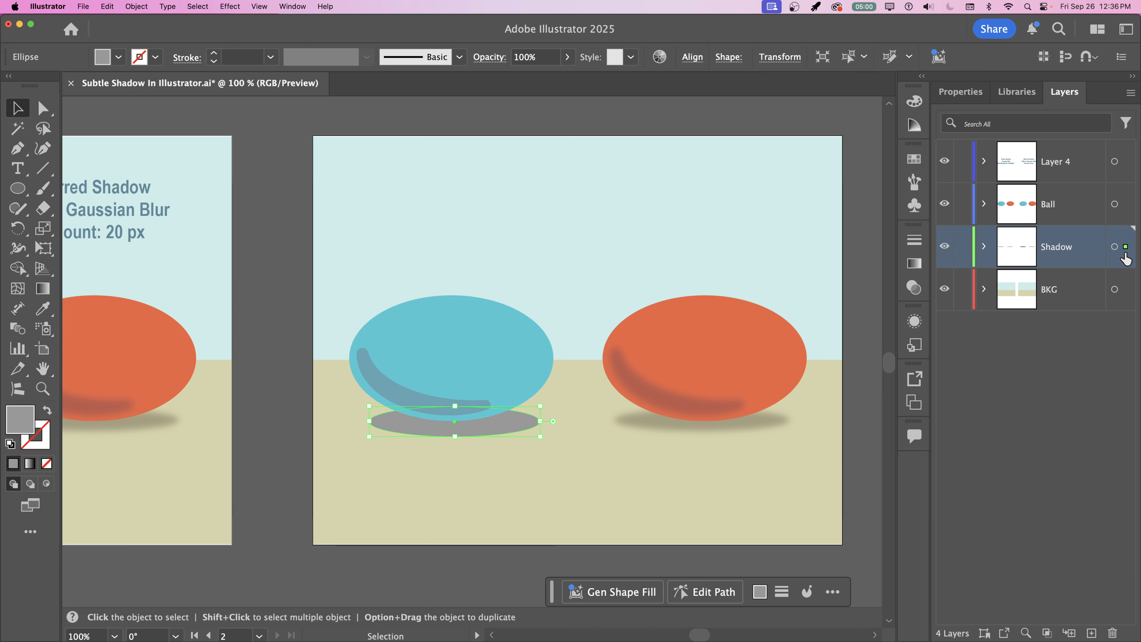
pyautogui.click(384, 283)
pyautogui.moveTo(502, 435); pyautogui.dragTo(496, 423)
pyautogui.press('super+minus')
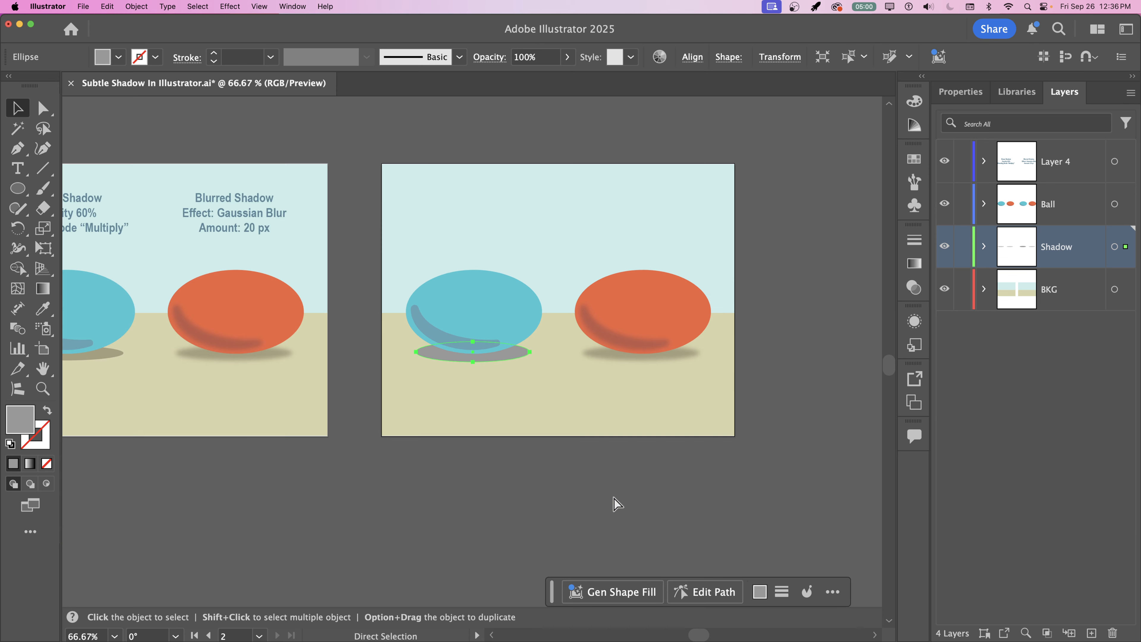
pyautogui.click(612, 499)
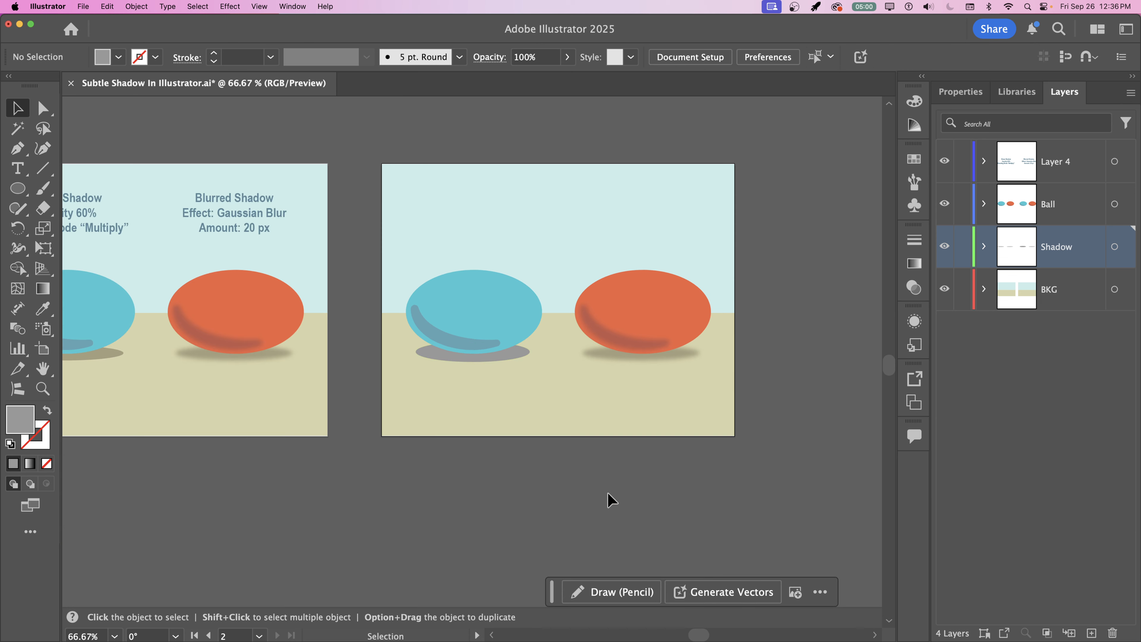
pyautogui.press('super+plus')
pyautogui.press('super+plus')
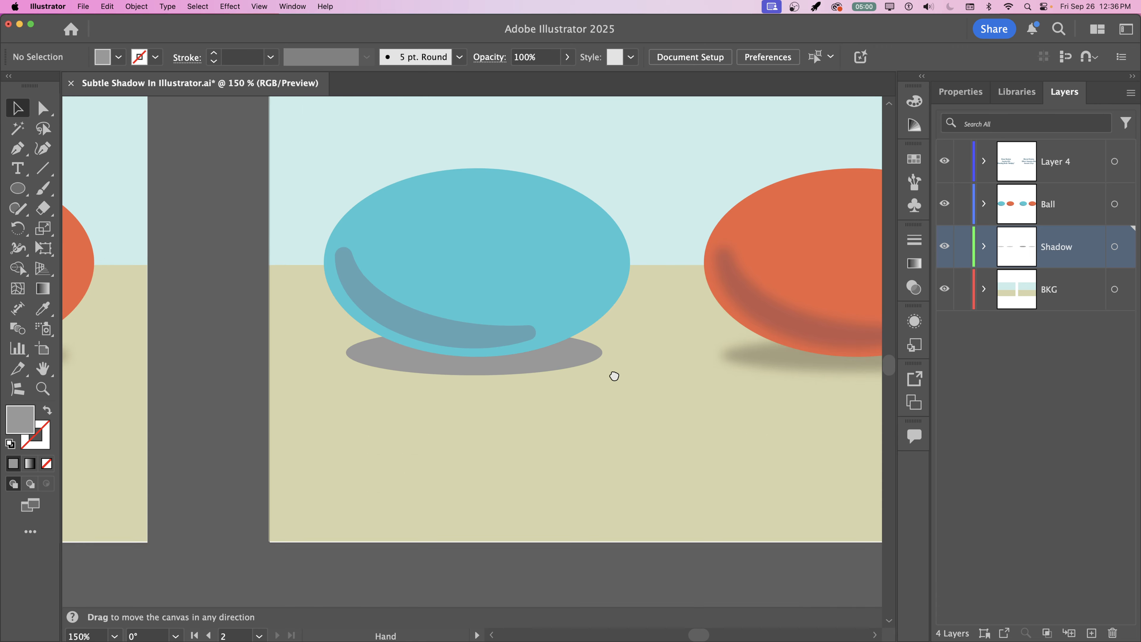
# Set the opacity of the gray ellipse beneath the blue ball to 60%
pyautogui.moveTo(614, 377); pyautogui.dragTo(584, 484)
pyautogui.click(545, 467)
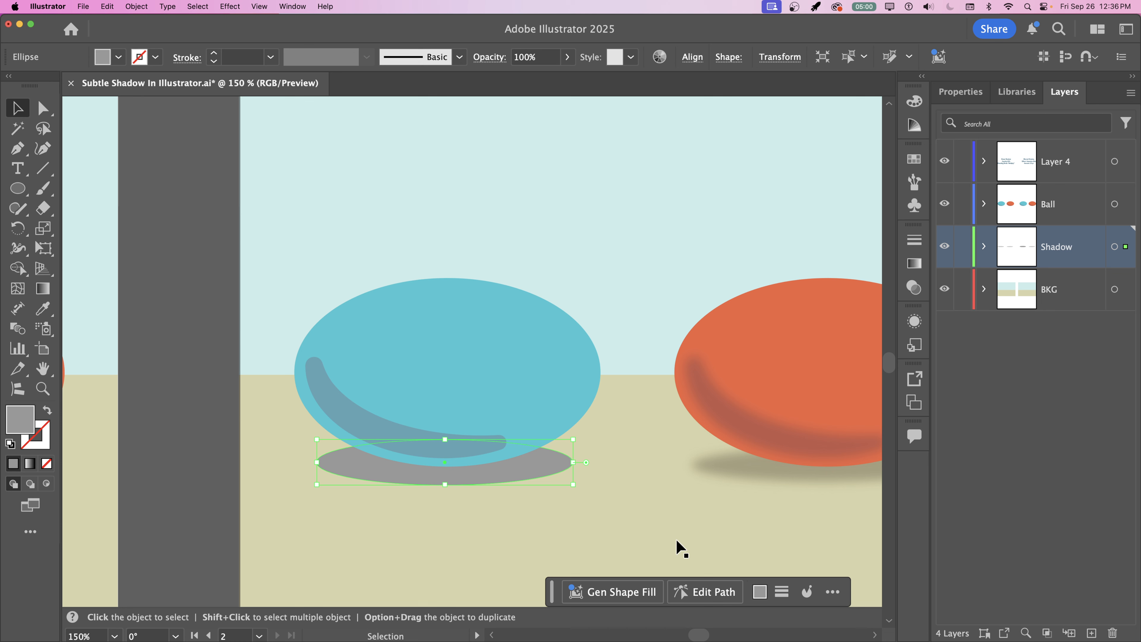
pyautogui.click(490, 58)
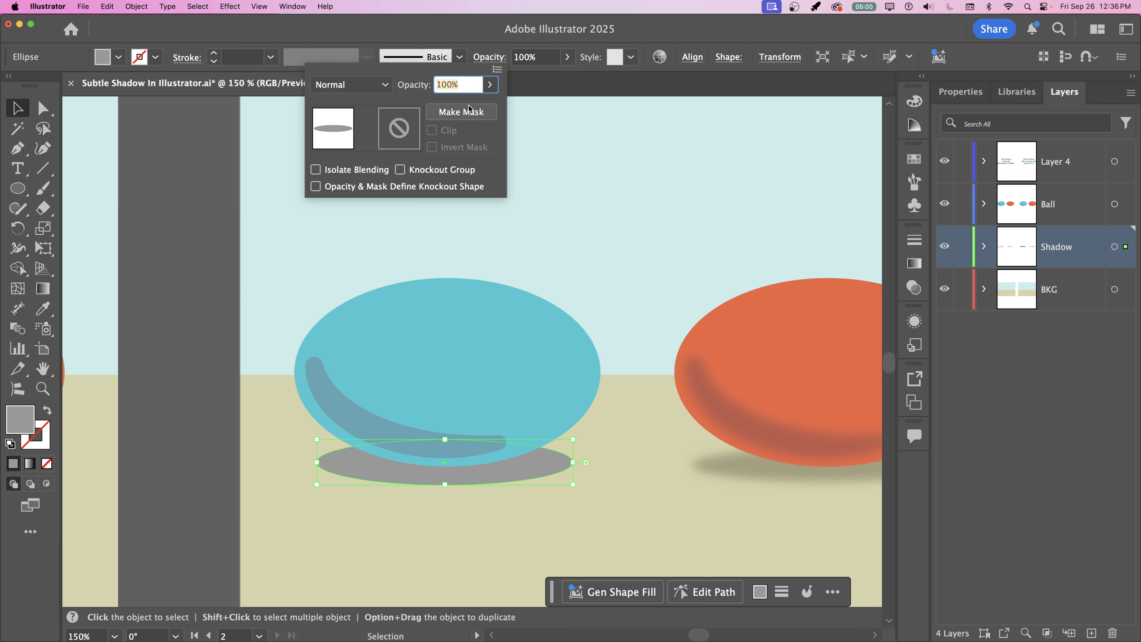
pyautogui.write('60')
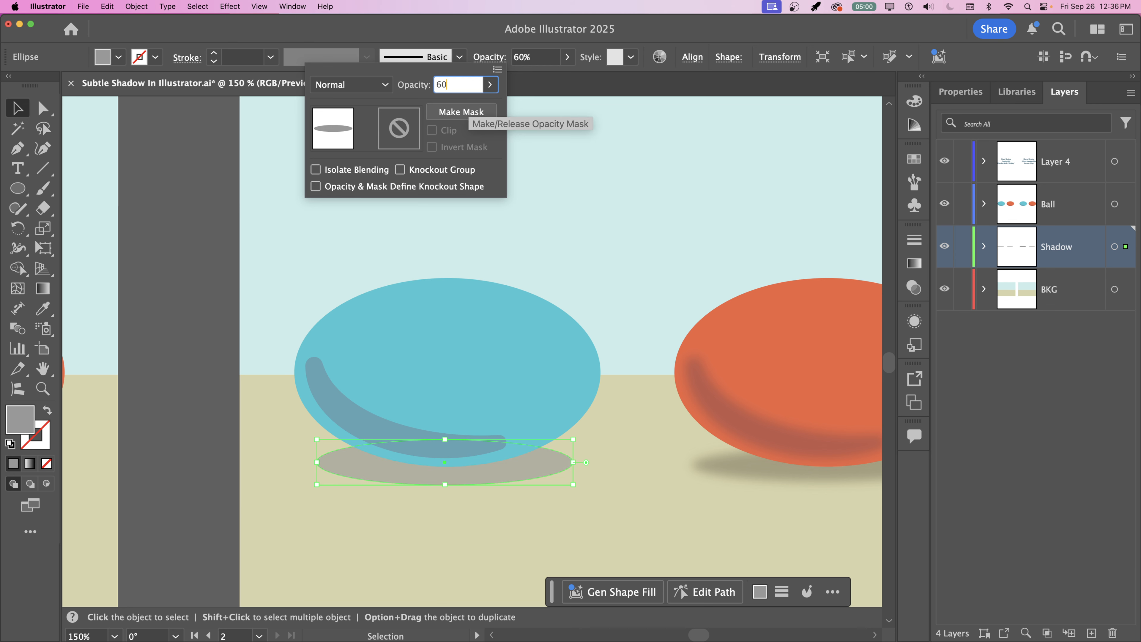
pyautogui.press('Return')
pyautogui.click(166, 292)
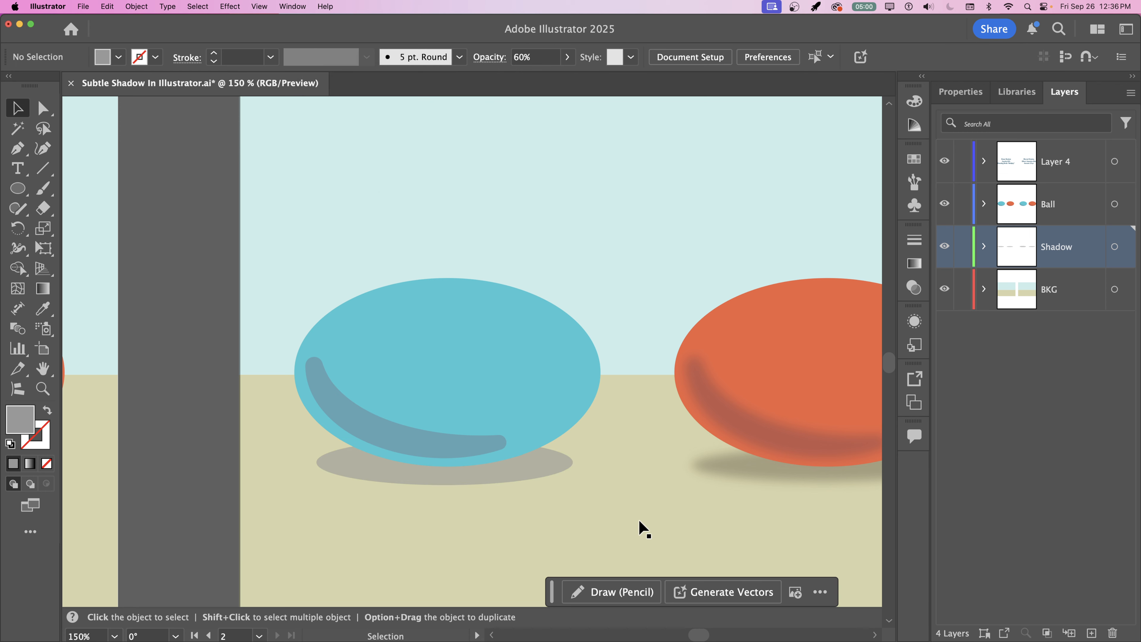
pyautogui.press('super+minus')
pyautogui.press('super+minus')
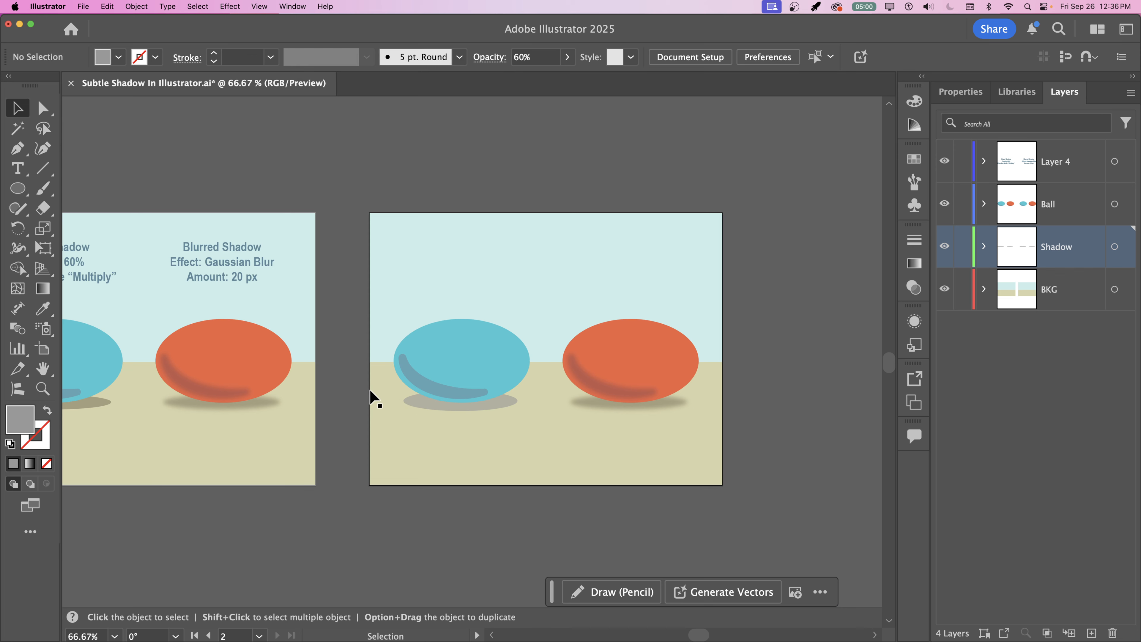
# Change the blending mode of the blue ball's ground shadow to Multiply
pyautogui.press('super+equal')
pyautogui.press('super+equal')
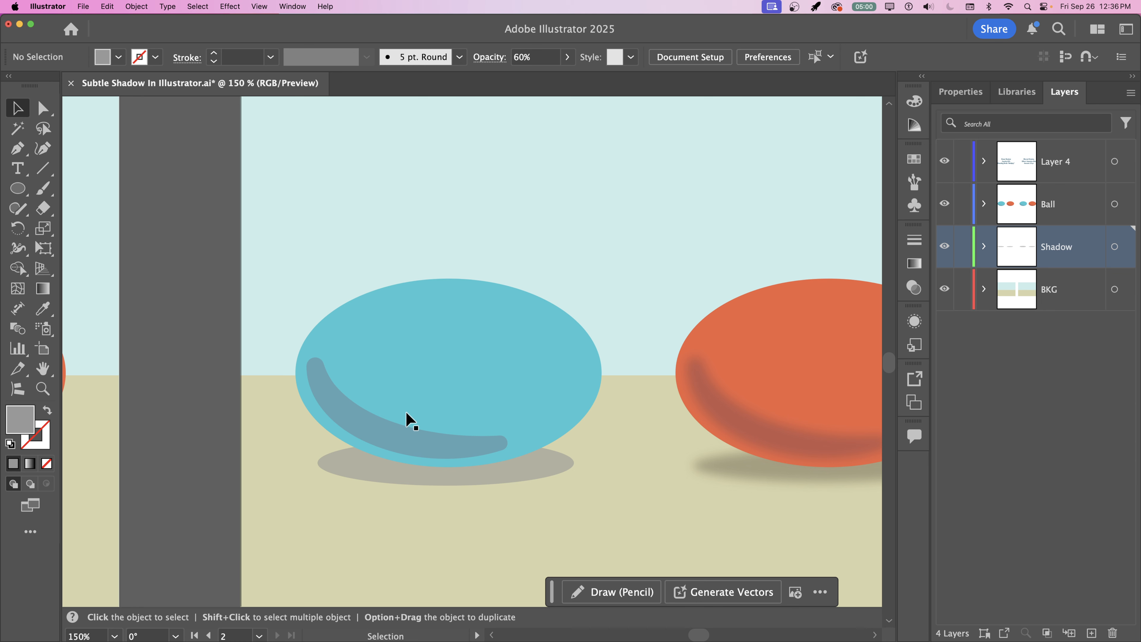
pyautogui.click(349, 470)
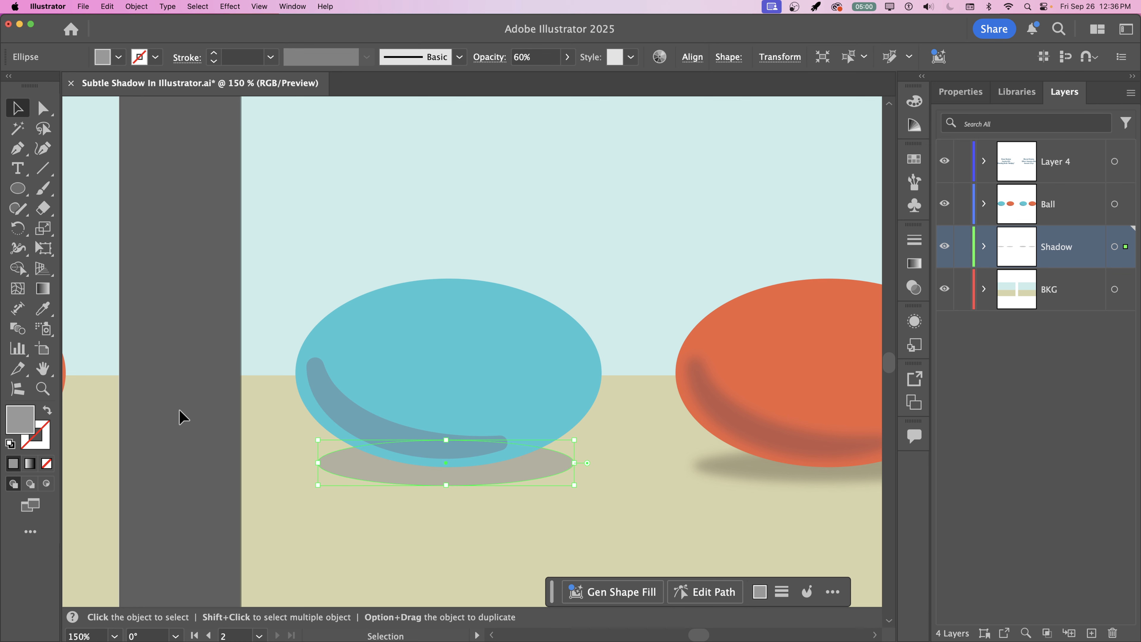
pyautogui.click(490, 57)
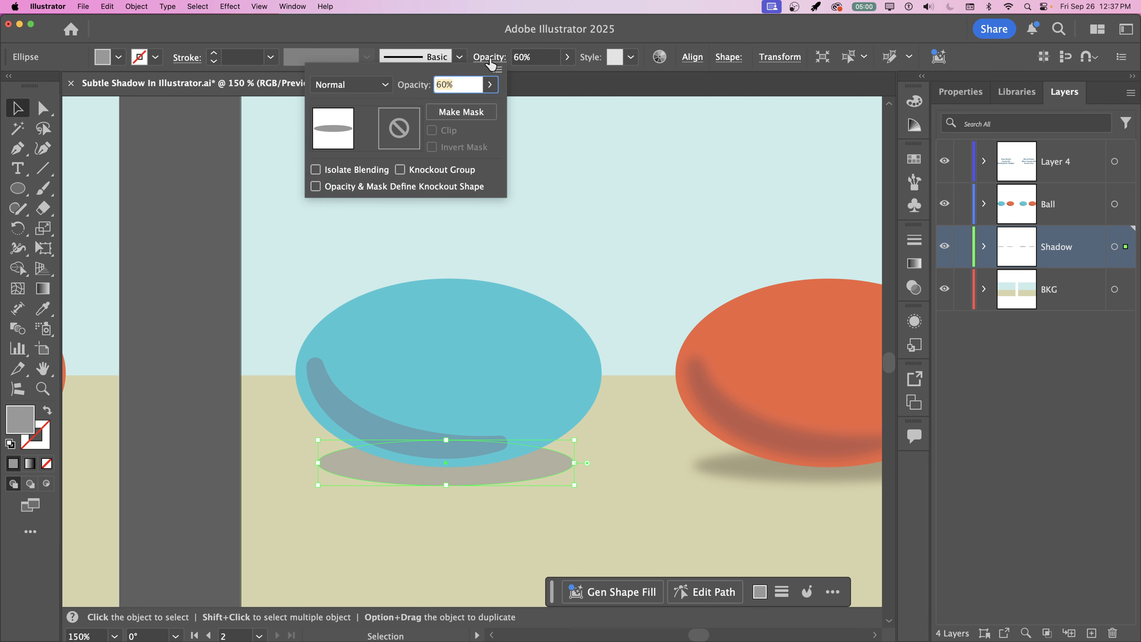
pyautogui.click(362, 87)
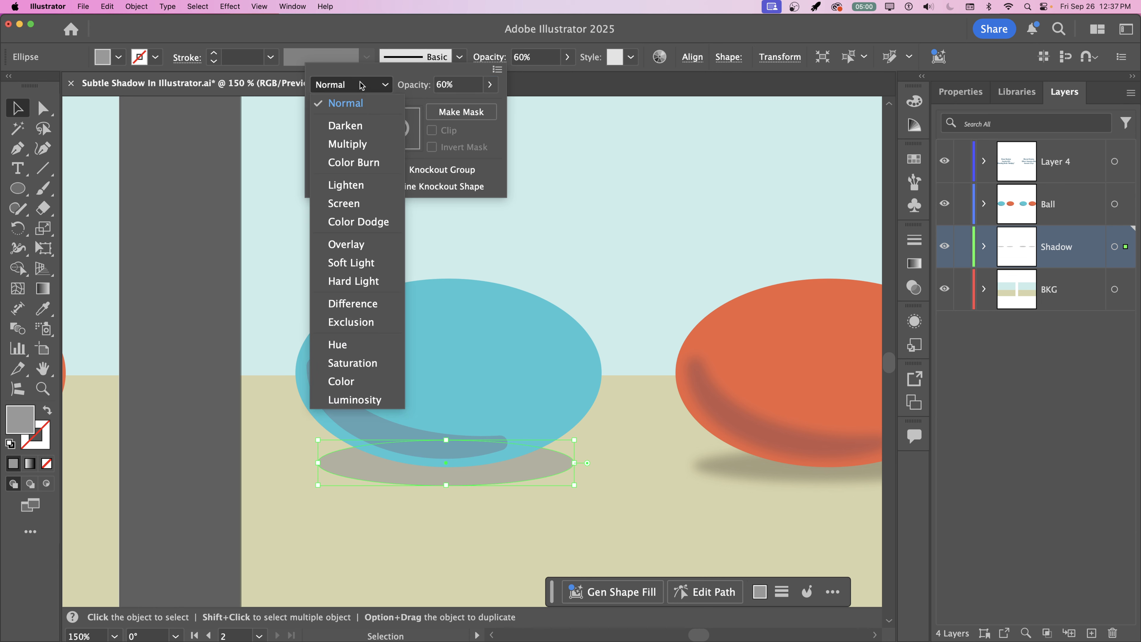
pyautogui.click(355, 145)
pyautogui.click(175, 305)
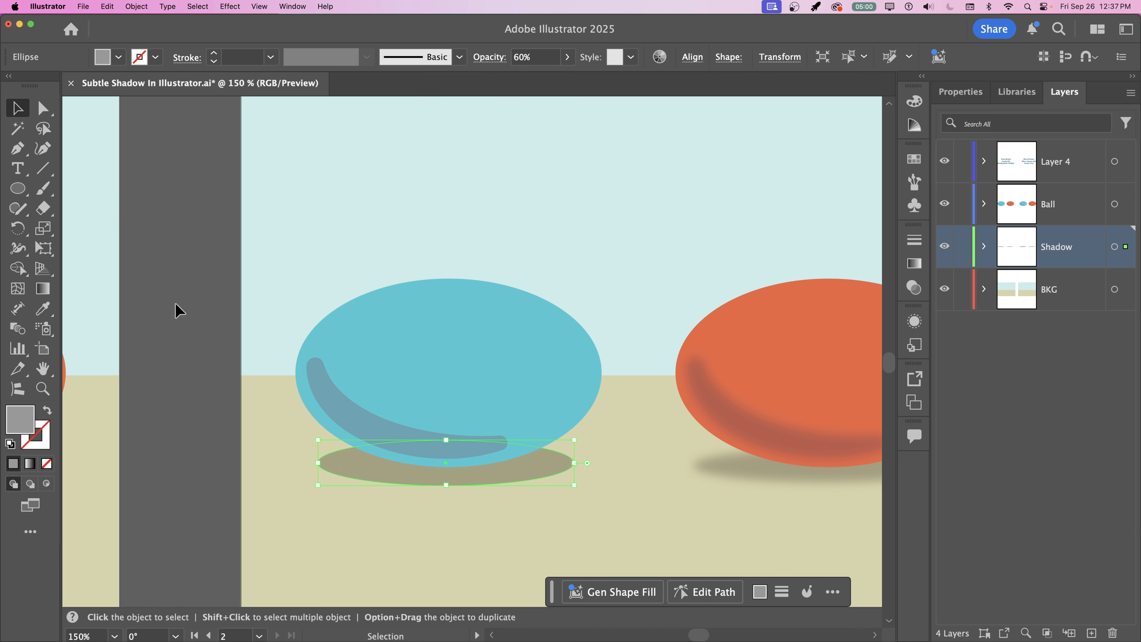
pyautogui.click(181, 333)
pyautogui.press('super+minus')
pyautogui.press('super+minus')
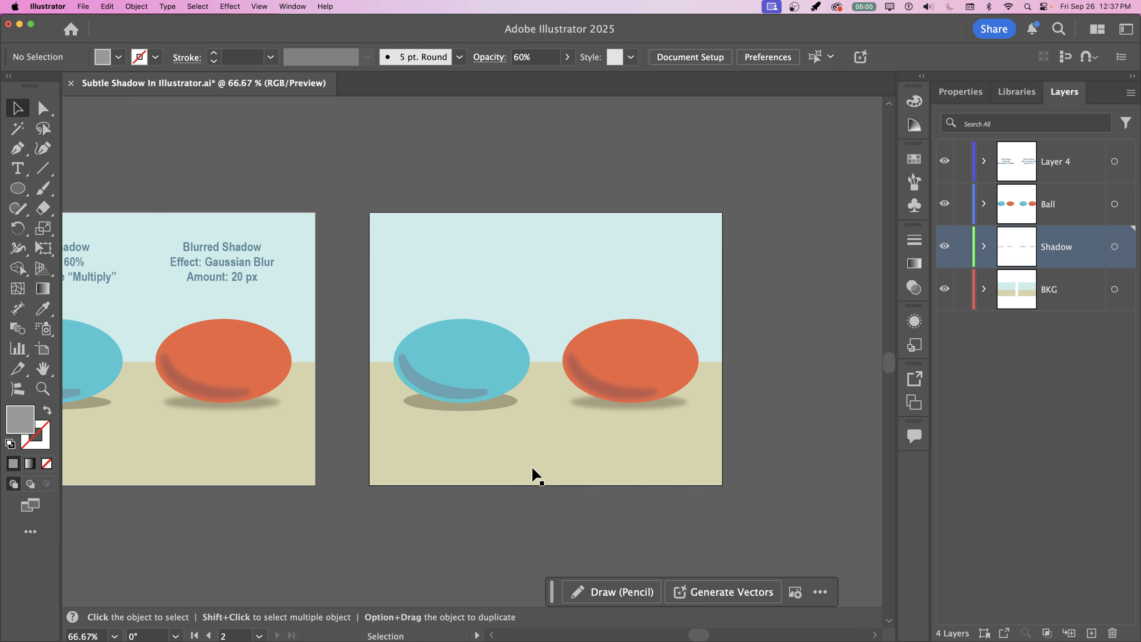
# Flatten the blue ball's shadow ellipse slightly by reducing its height, keeping it tucked under the ball
pyautogui.press('a')
pyautogui.press('v')
pyautogui.press('super+equal')
pyautogui.press('super+equal')
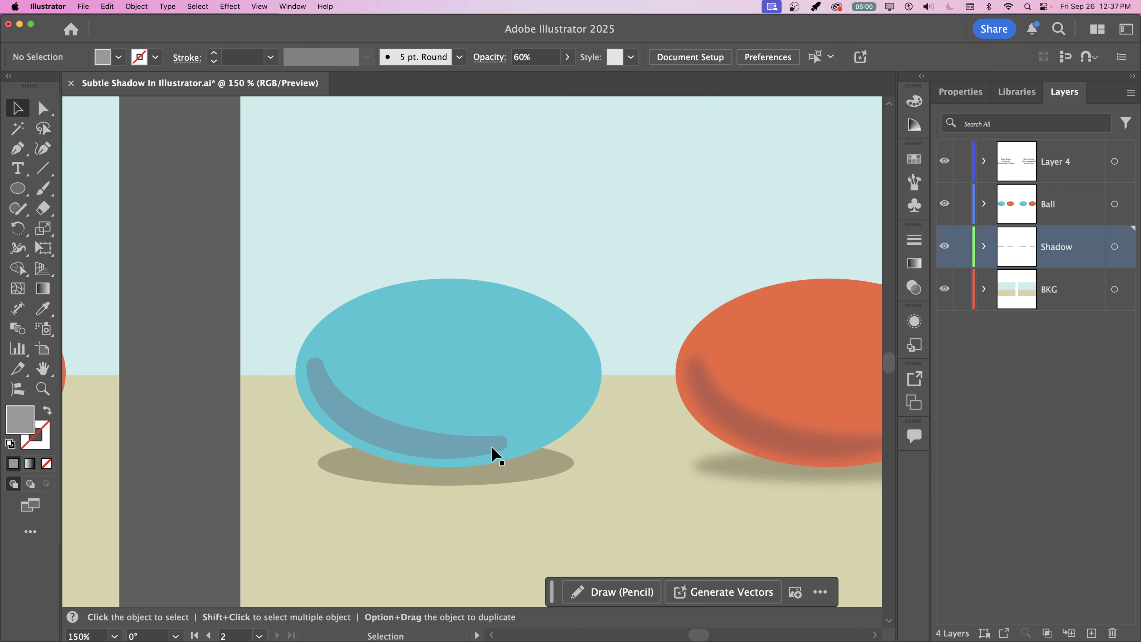
pyautogui.click(534, 475)
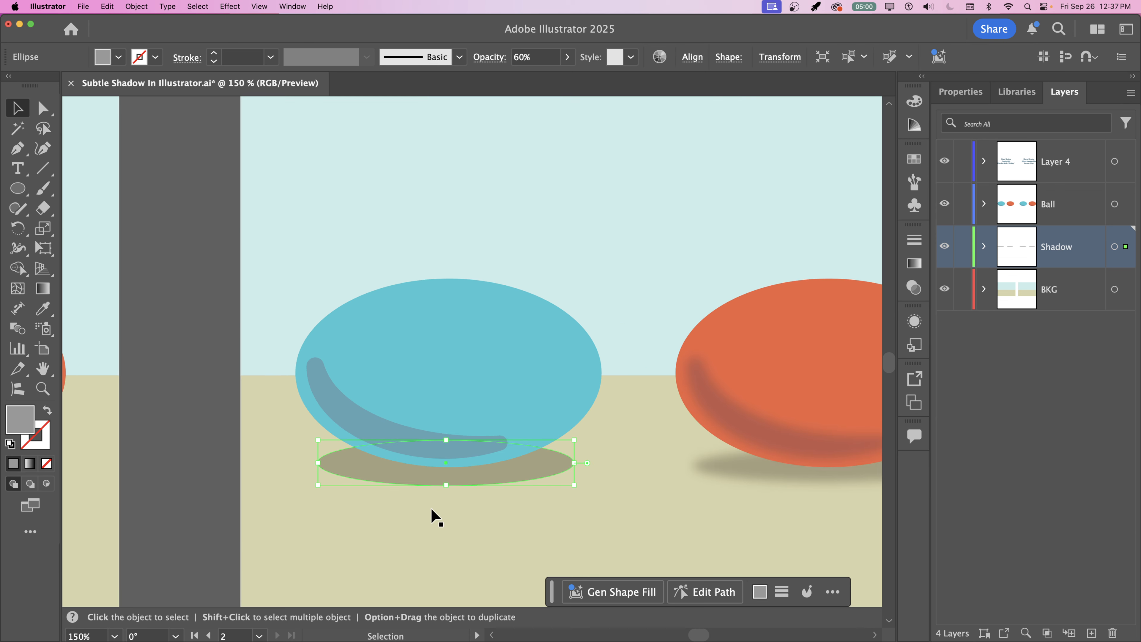
pyautogui.click(224, 408)
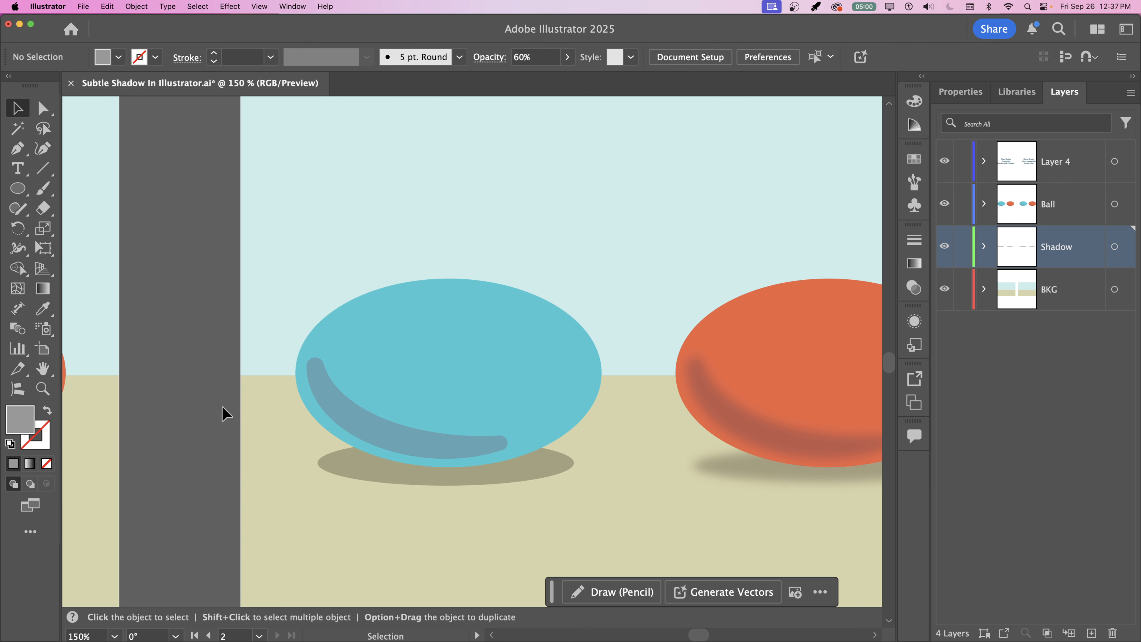
pyautogui.click(359, 468)
pyautogui.moveTo(458, 484); pyautogui.dragTo(386, 474)
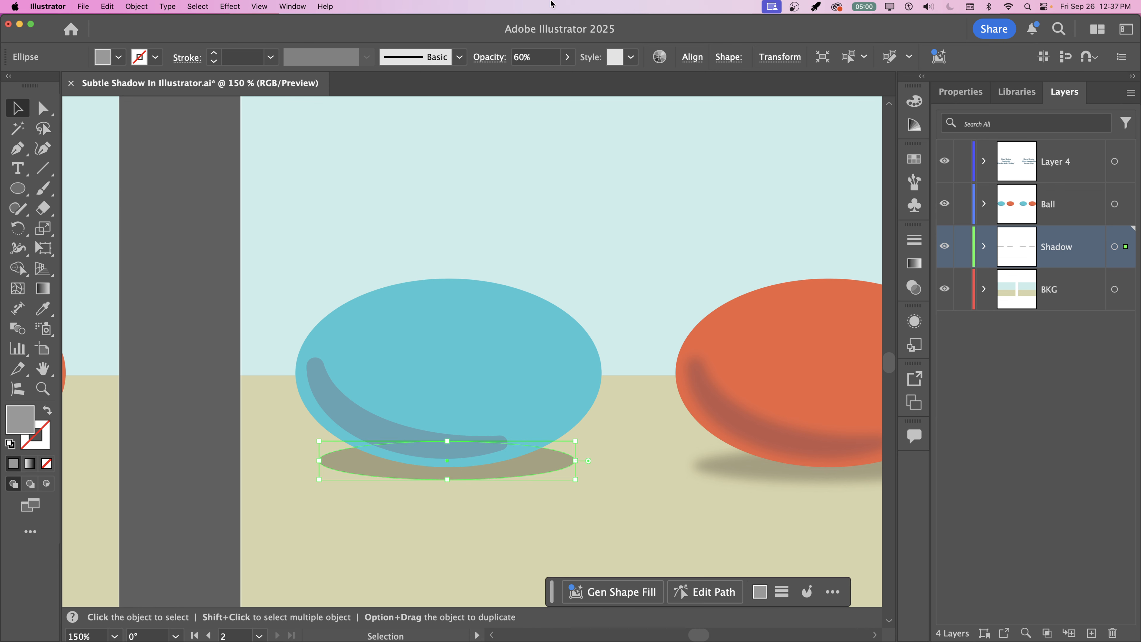
# Try 46% opacity on the blue ball's shadow and set it back to 60%
pyautogui.click(568, 59)
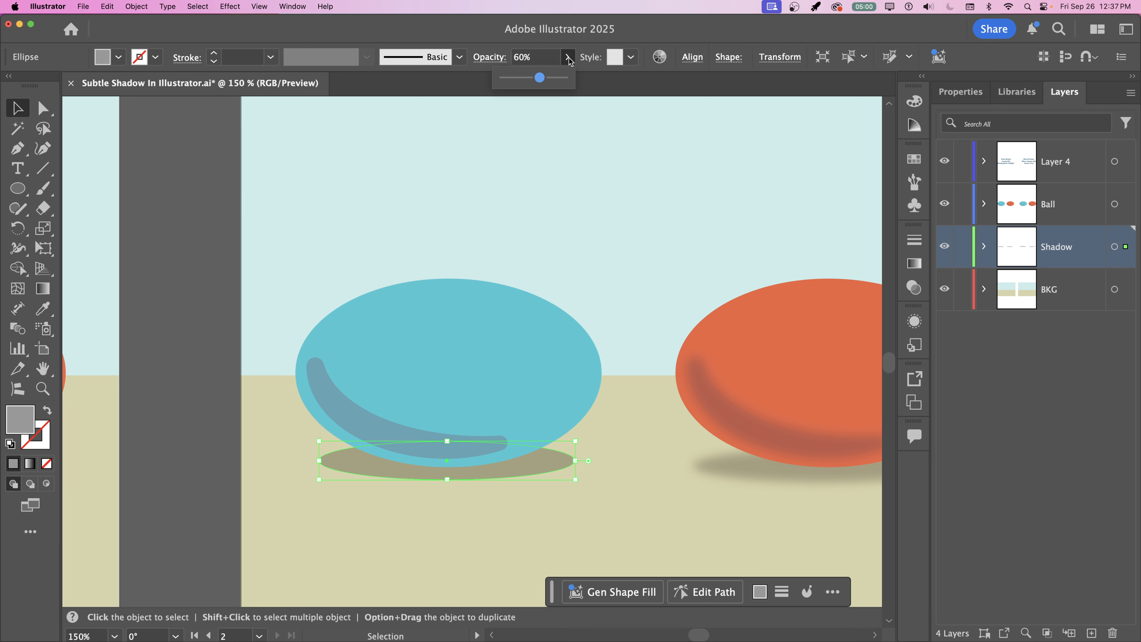
pyautogui.moveTo(537, 82); pyautogui.dragTo(529, 82)
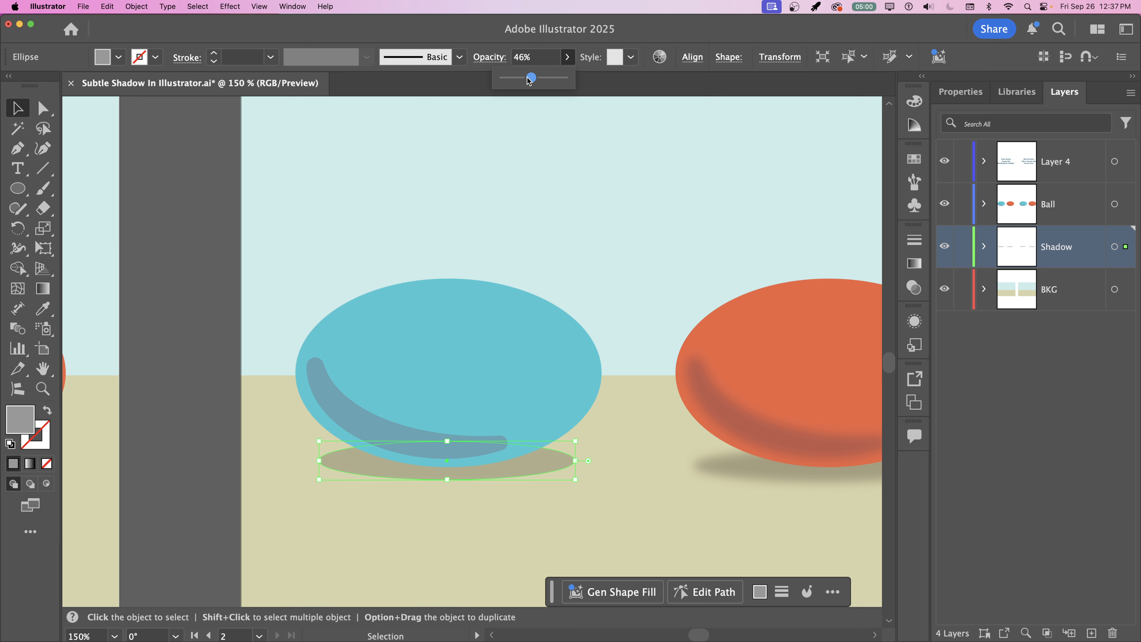
pyautogui.click(208, 360)
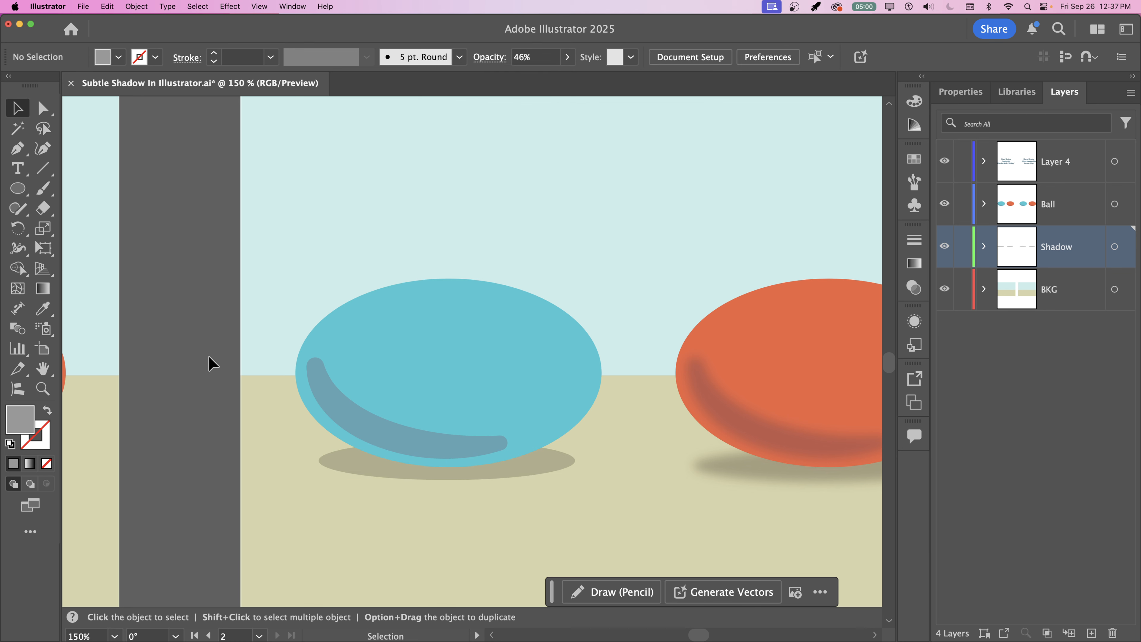
pyautogui.click(551, 455)
pyautogui.click(521, 57)
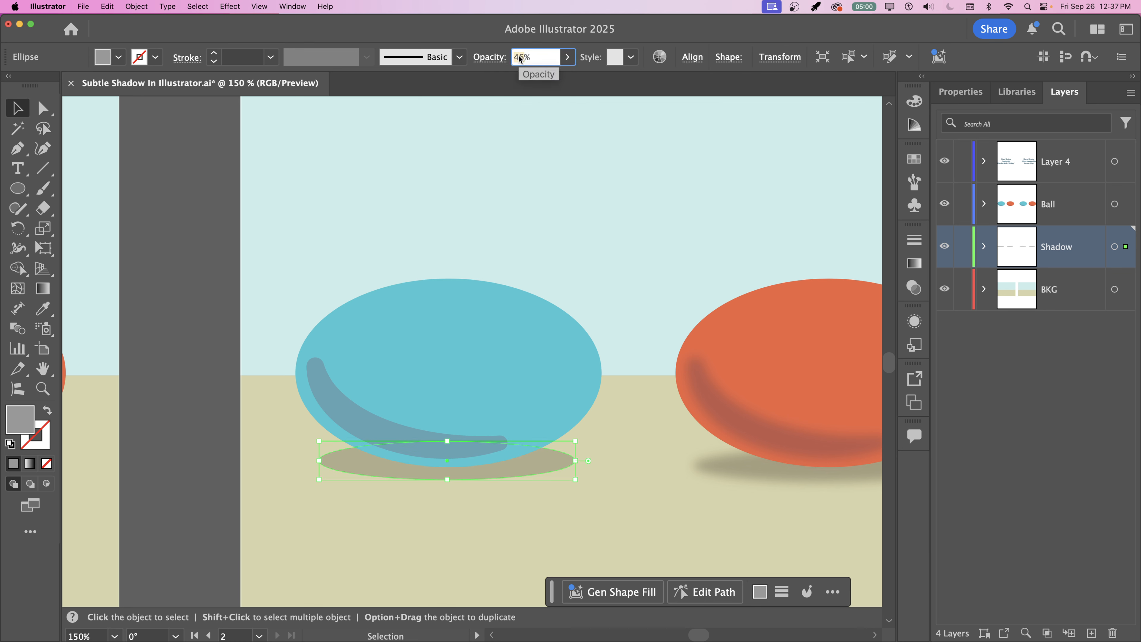
pyautogui.write('60')
pyautogui.press('Return')
pyautogui.click(204, 280)
# Delete the existing blurred ground shadow under the orange ball on the second artboard
pyautogui.moveTo(715, 235); pyautogui.dragTo(554, 189)
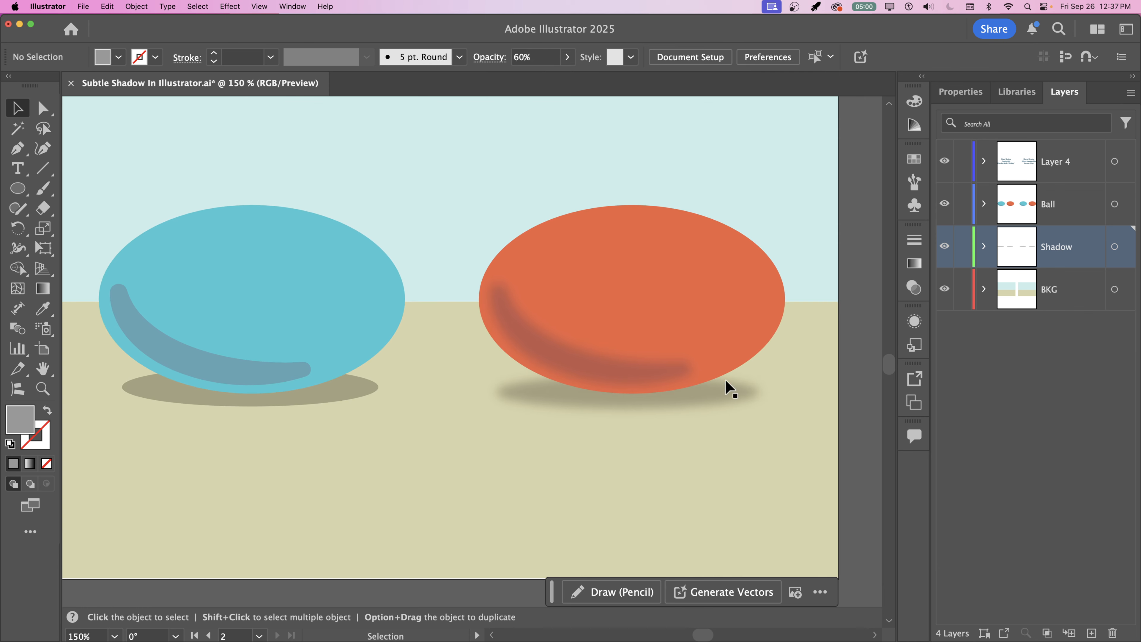
pyautogui.click(744, 404)
pyautogui.press('Delete')
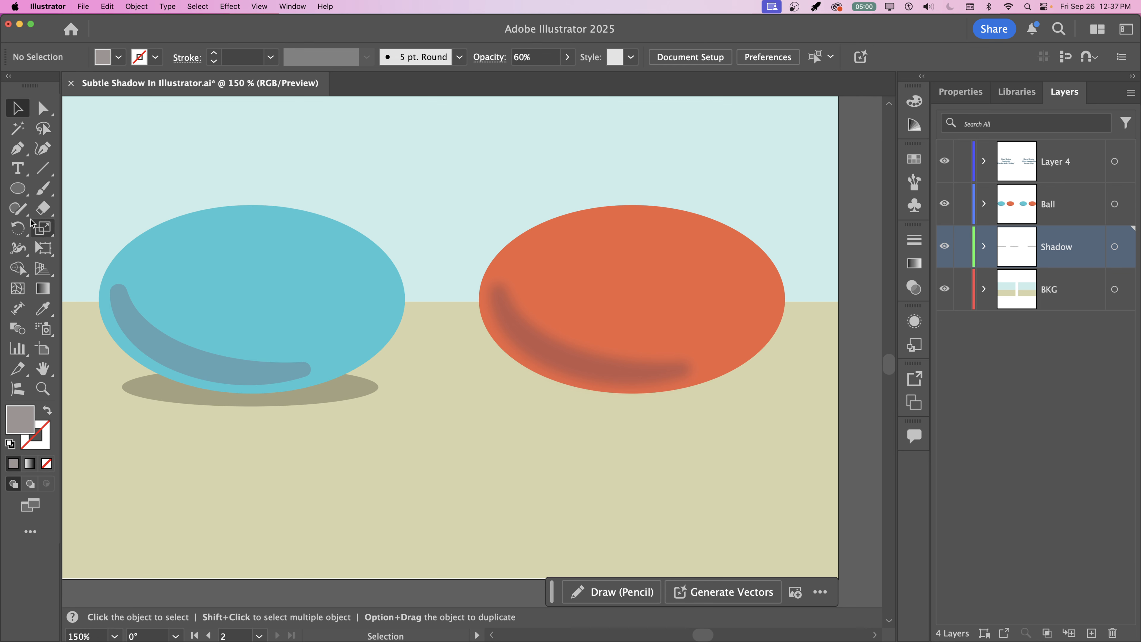
# Draw a flat ellipse under the orange ball on the Shadow layer with the Ellipse tool, slightly narrower than the ball
pyautogui.click(9, 188)
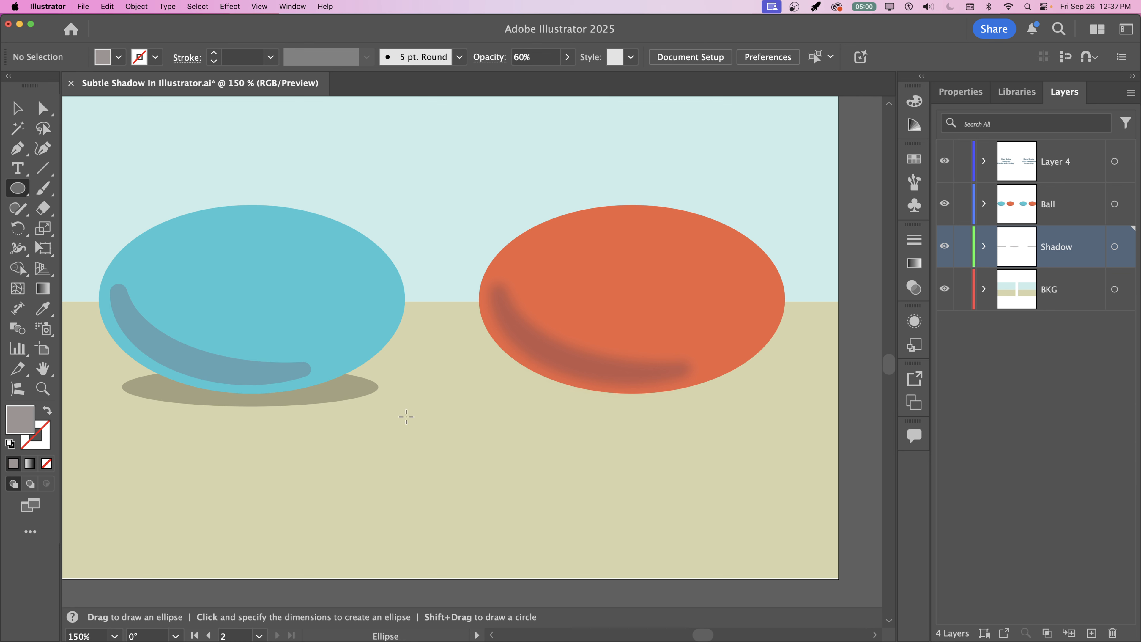
pyautogui.moveTo(712, 397); pyautogui.dragTo(759, 407)
pyautogui.click(17, 108)
pyautogui.click(135, 139)
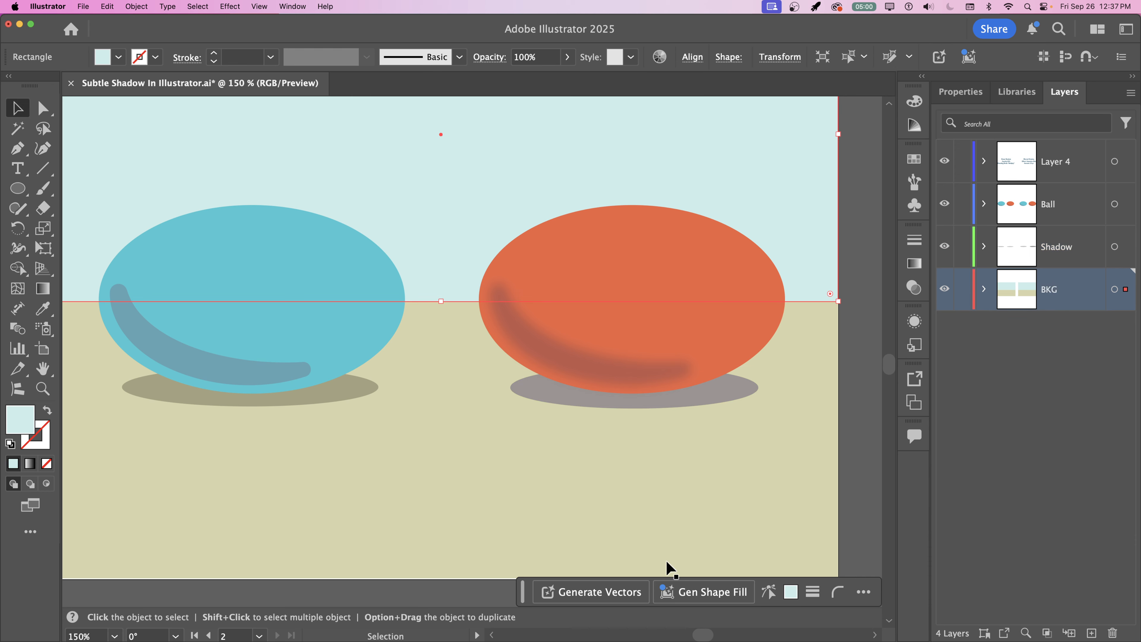
# Apply a Gaussian Blur with a 20-pixel radius to the new ellipse under the orange ball
pyautogui.click(664, 404)
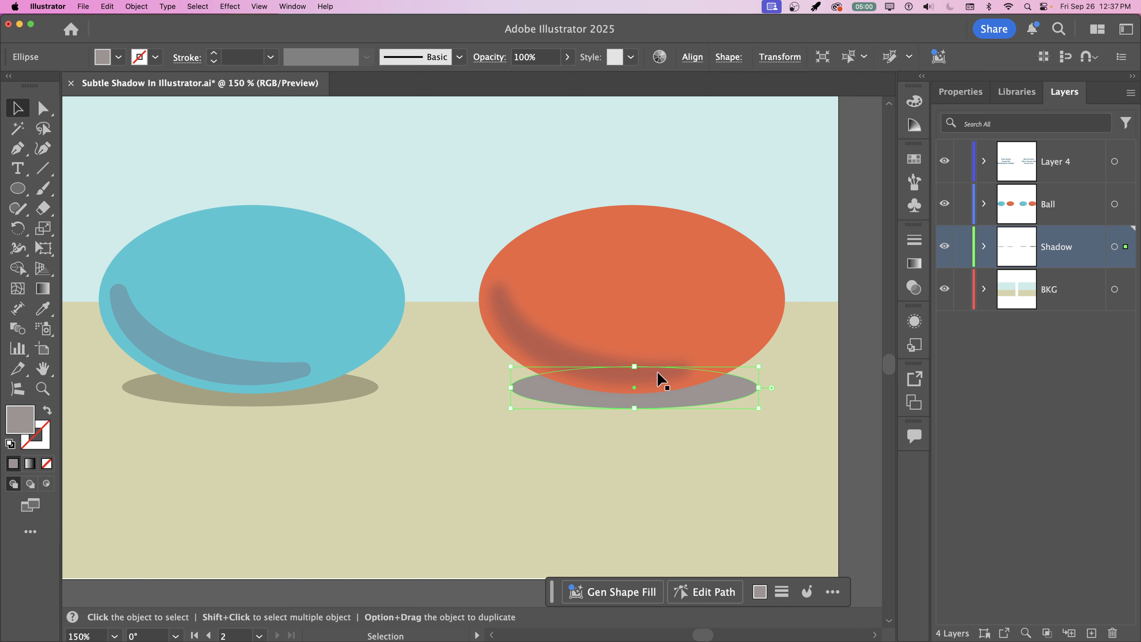
pyautogui.click(224, 6)
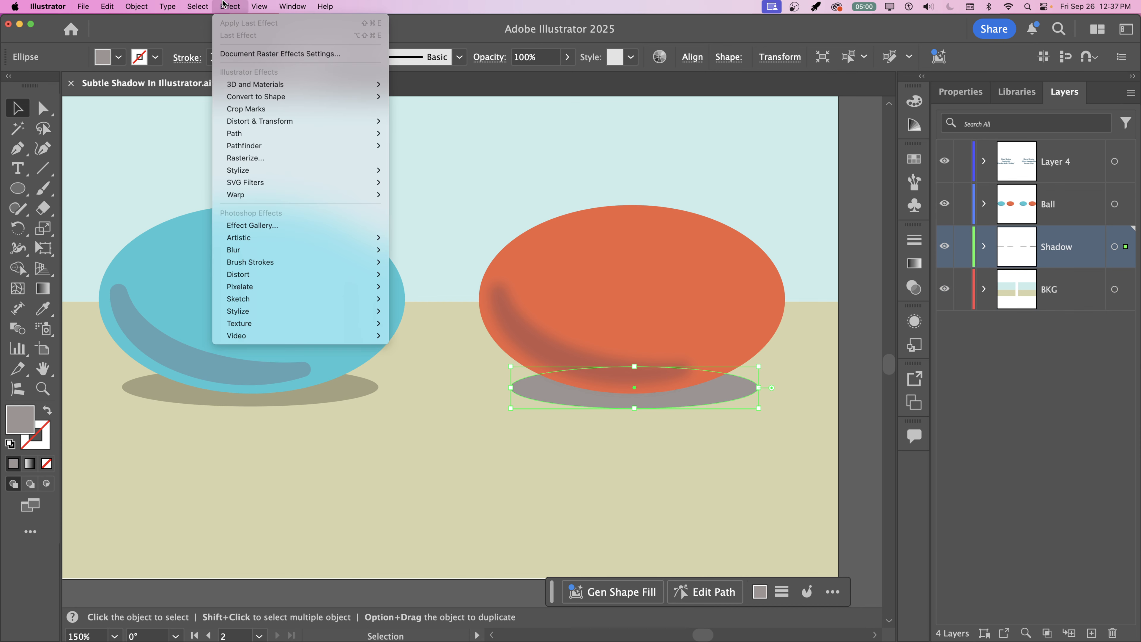
pyautogui.moveTo(233, 251)
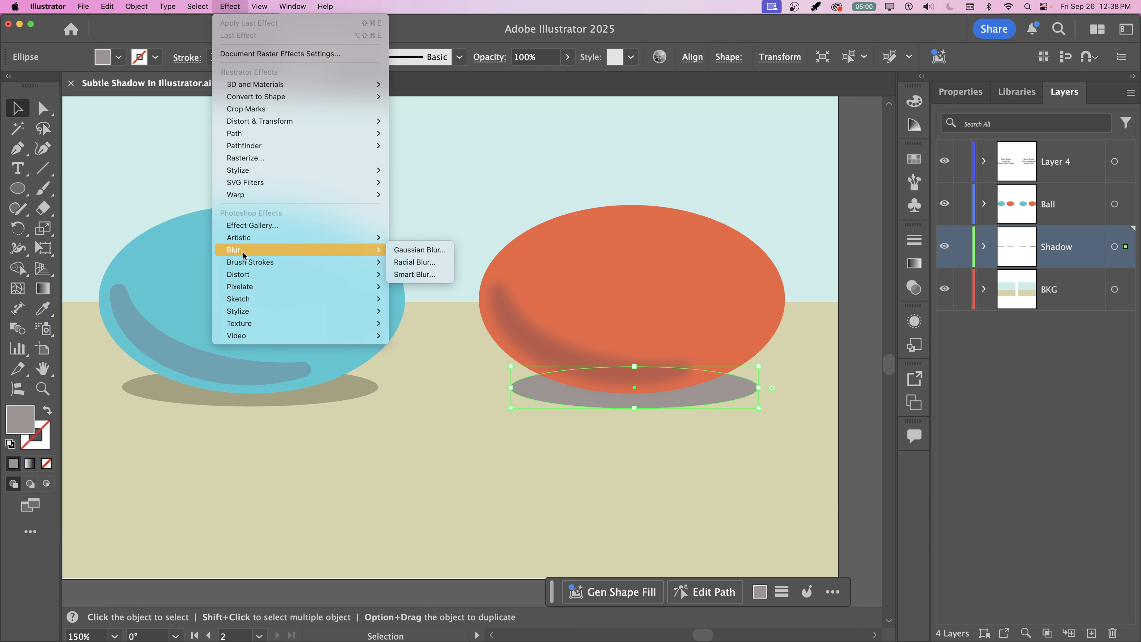
pyautogui.click(420, 249)
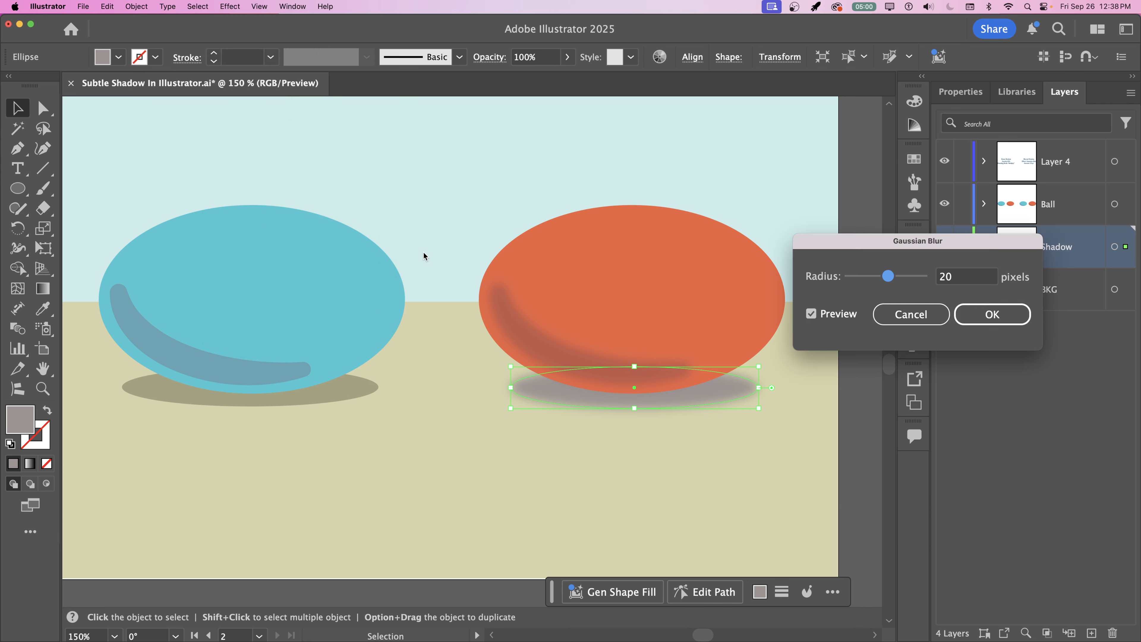
pyautogui.moveTo(896, 243); pyautogui.dragTo(783, 110)
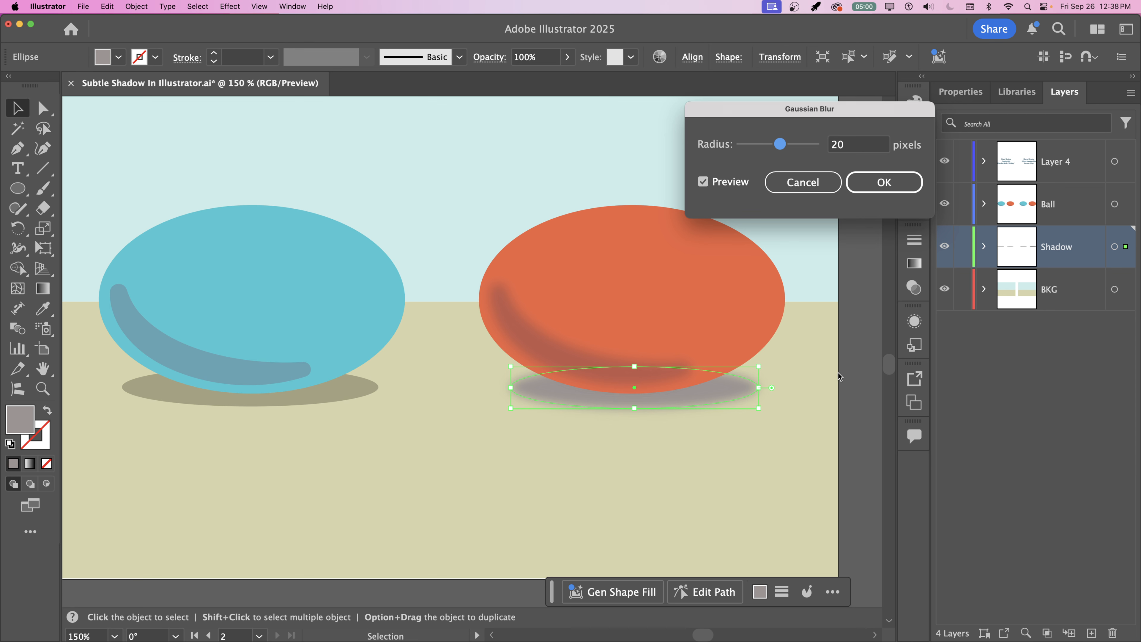
pyautogui.click(870, 177)
pyautogui.click(833, 332)
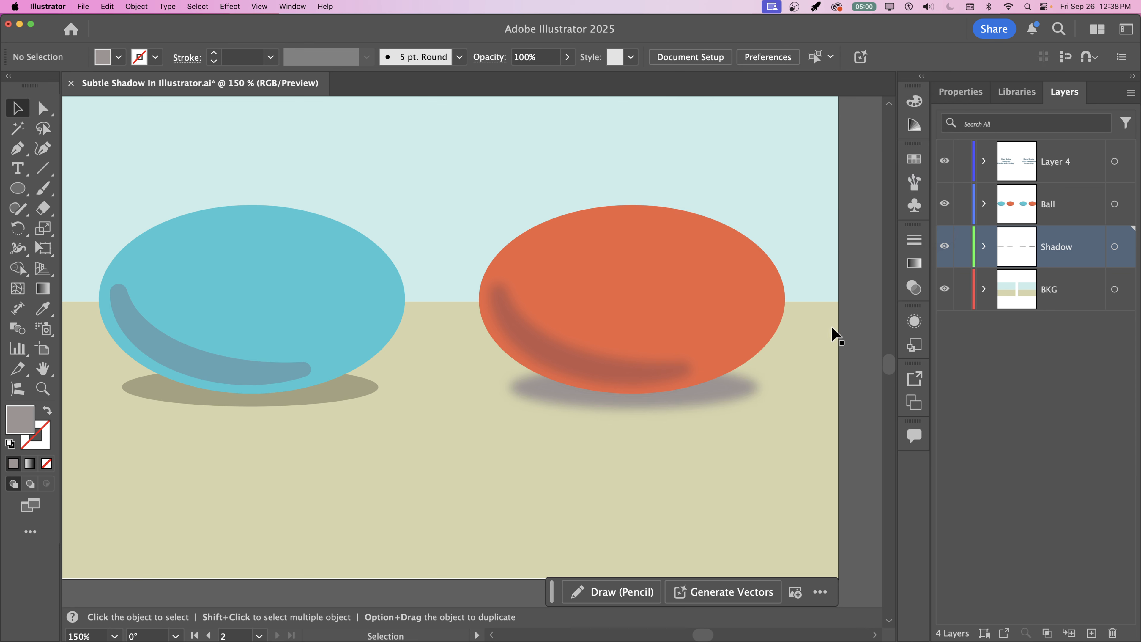
# Nudge the blurred ellipse slightly to the left so it is centered beneath the orange ball
pyautogui.press('super+minus')
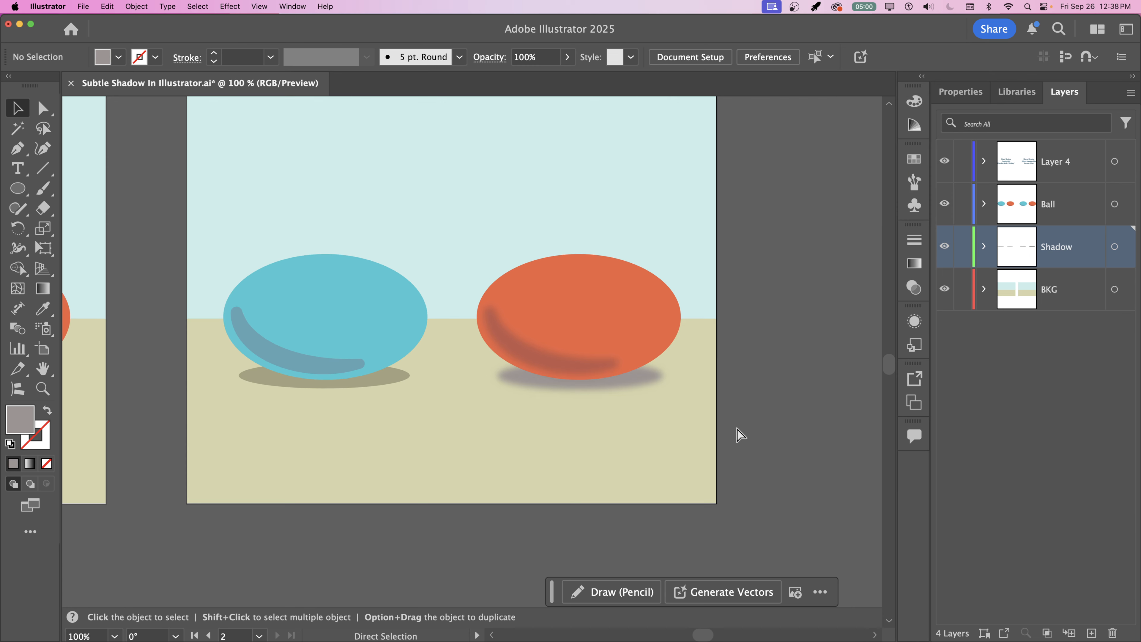
pyautogui.press('super+minus')
pyautogui.press('super+plus')
pyautogui.press('super+minus')
pyautogui.press('super+plus')
pyautogui.press('super+plus')
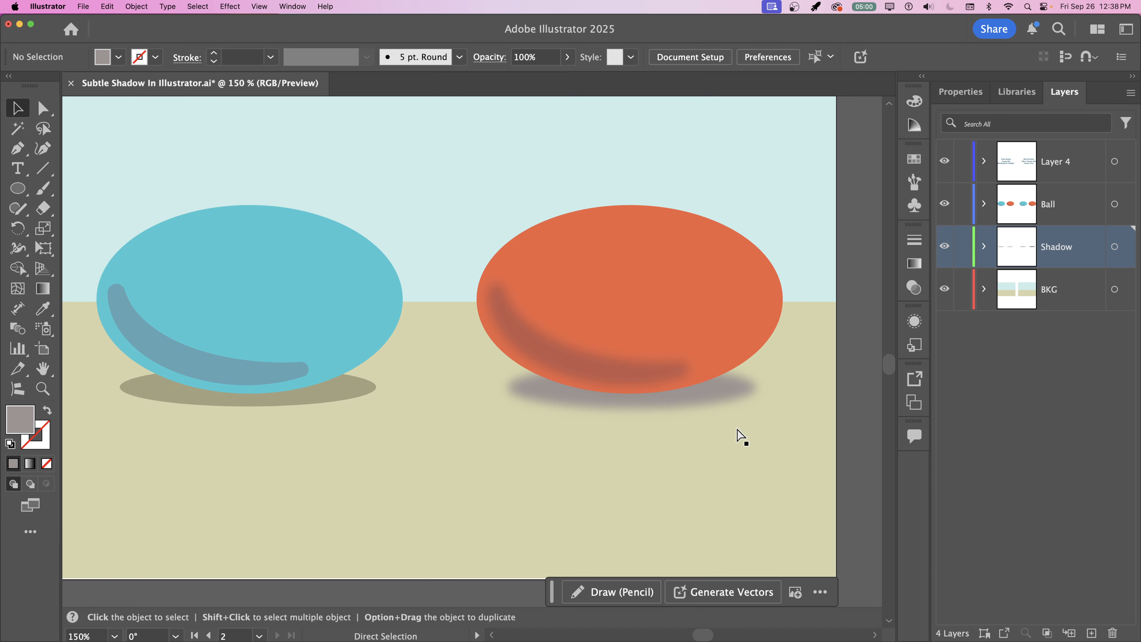
pyautogui.click(709, 401)
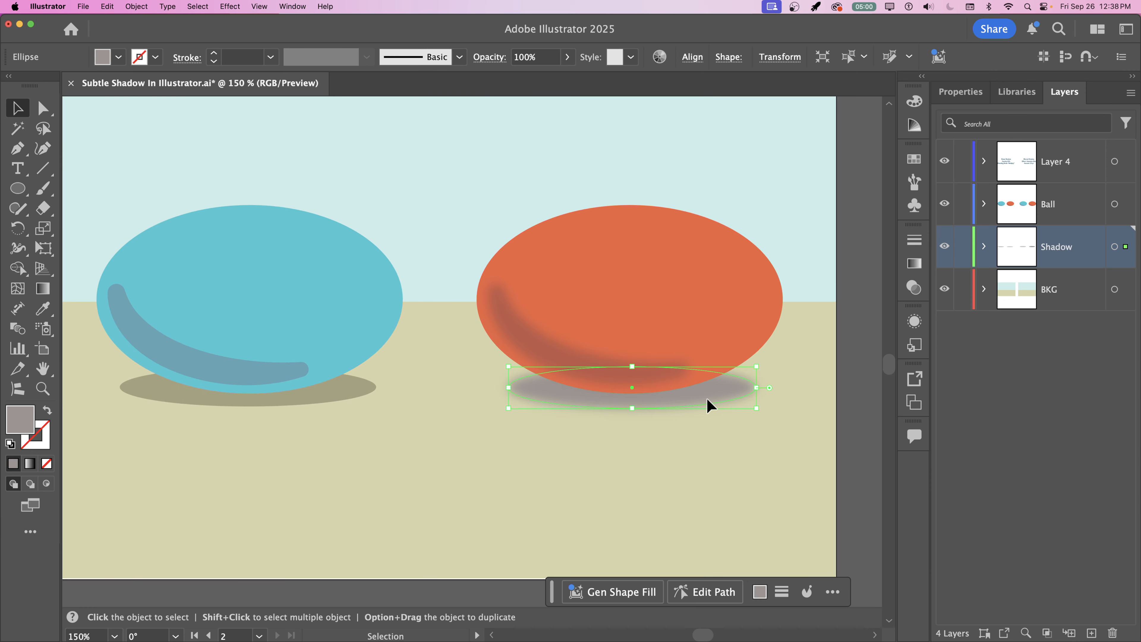
pyautogui.moveTo(708, 404); pyautogui.dragTo(705, 404)
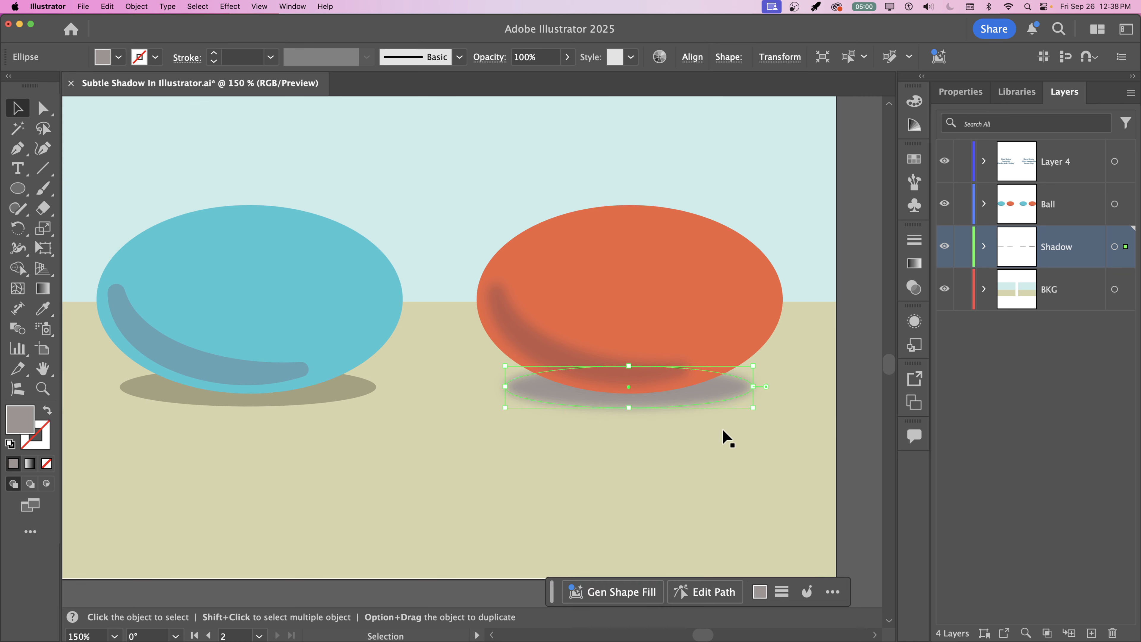
pyautogui.click(774, 404)
# Change the blending mode of the orange ball's blurred shadow to Multiply
pyautogui.click(705, 401)
pyautogui.click(732, 413)
pyautogui.click(722, 397)
pyautogui.click(485, 59)
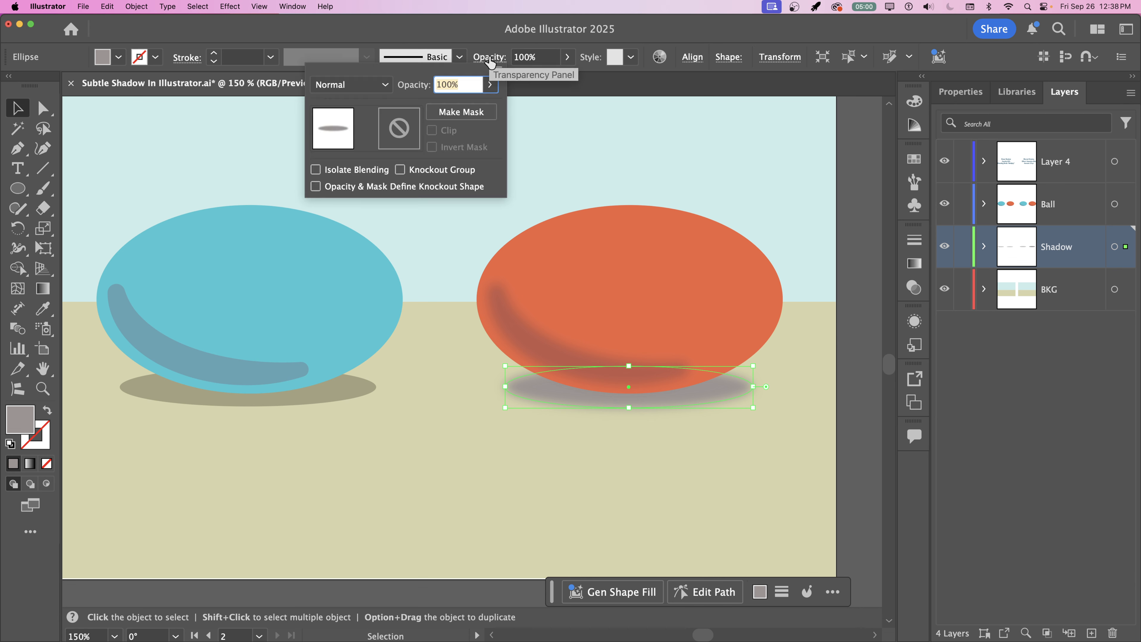
pyautogui.click(352, 85)
pyautogui.click(345, 144)
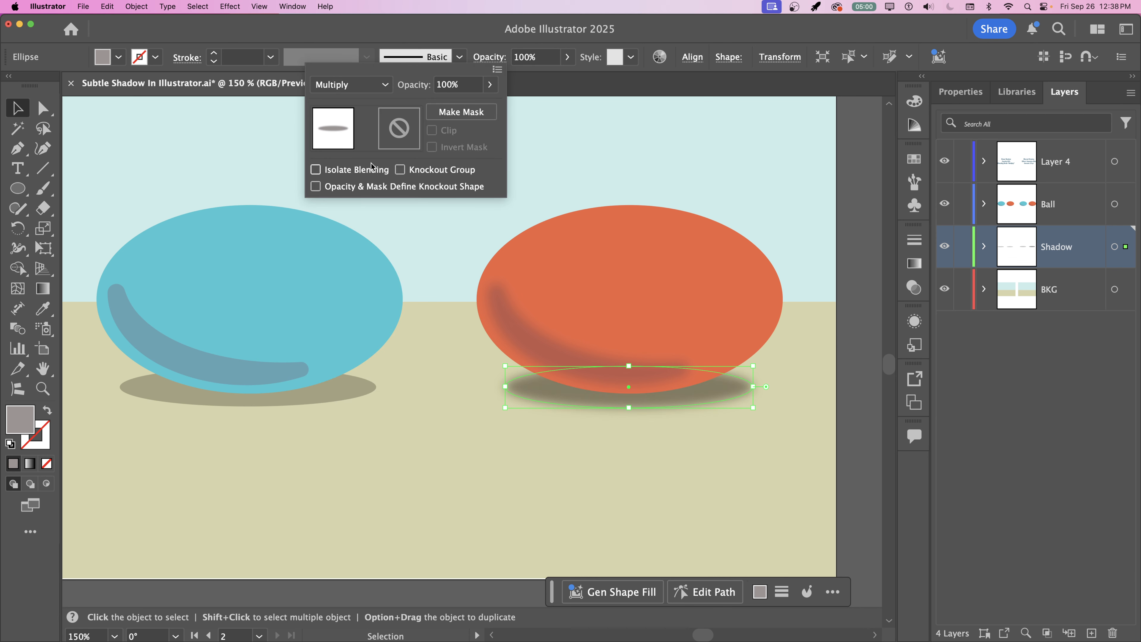
# Reduce the opacity of the blurred shadow under the orange ball to 60%
pyautogui.click(865, 405)
pyautogui.click(872, 451)
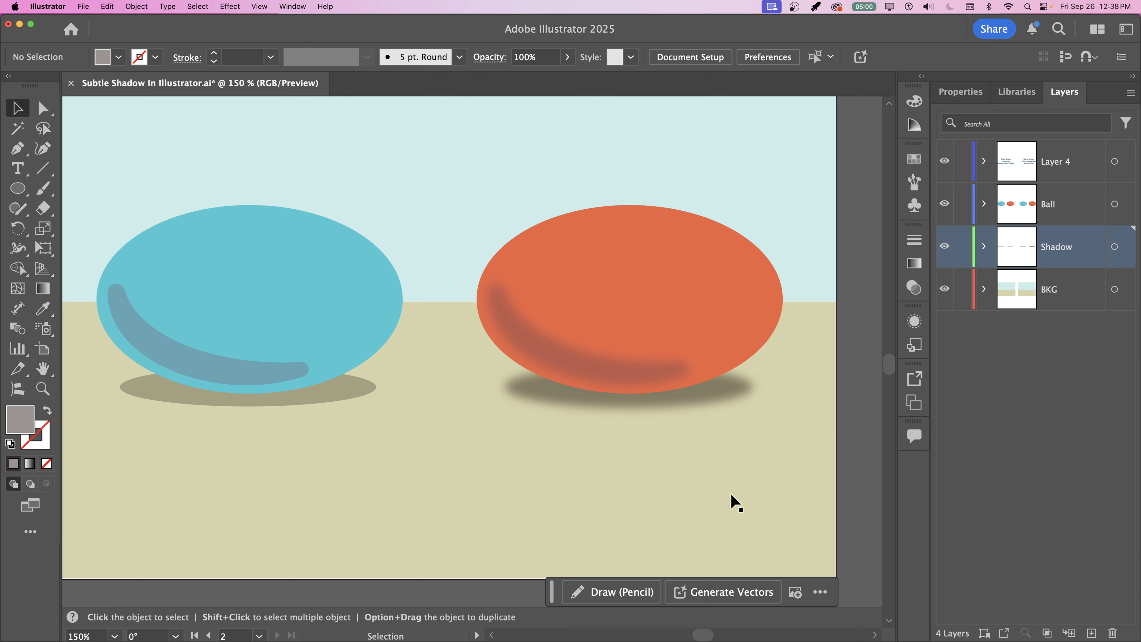
pyautogui.click(717, 398)
pyautogui.click(567, 57)
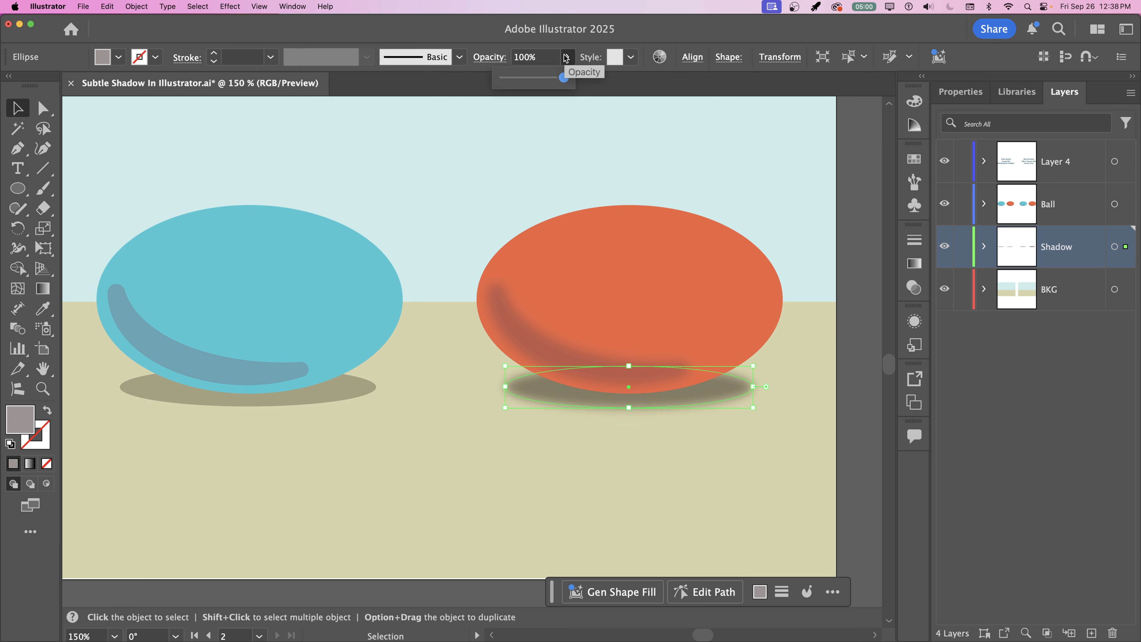
pyautogui.moveTo(537, 80); pyautogui.dragTo(540, 81)
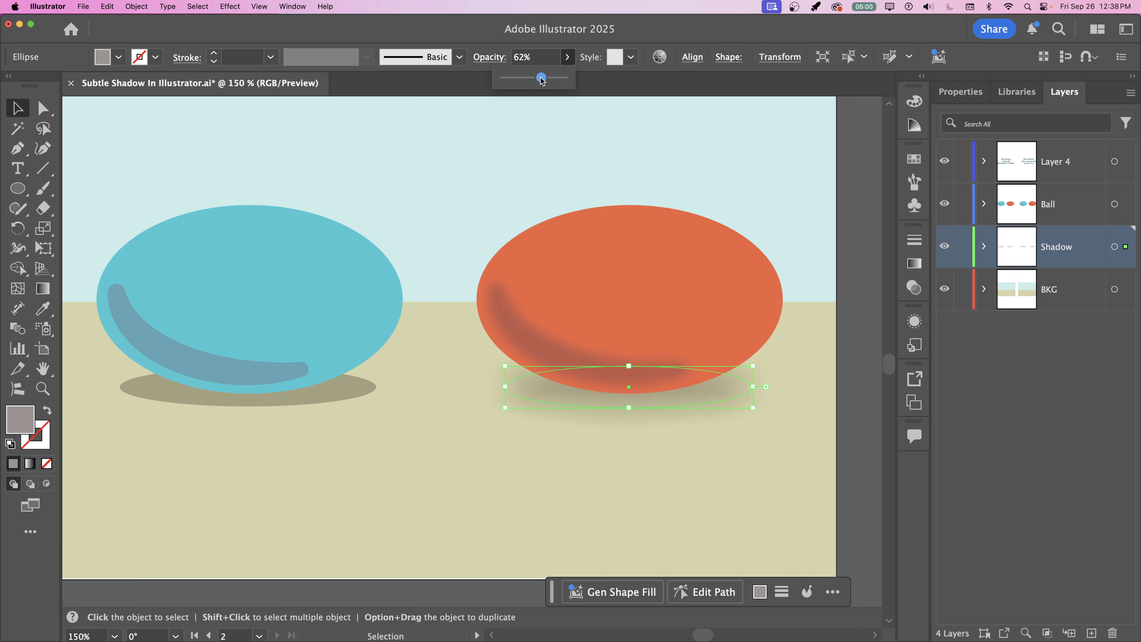
pyautogui.click(491, 166)
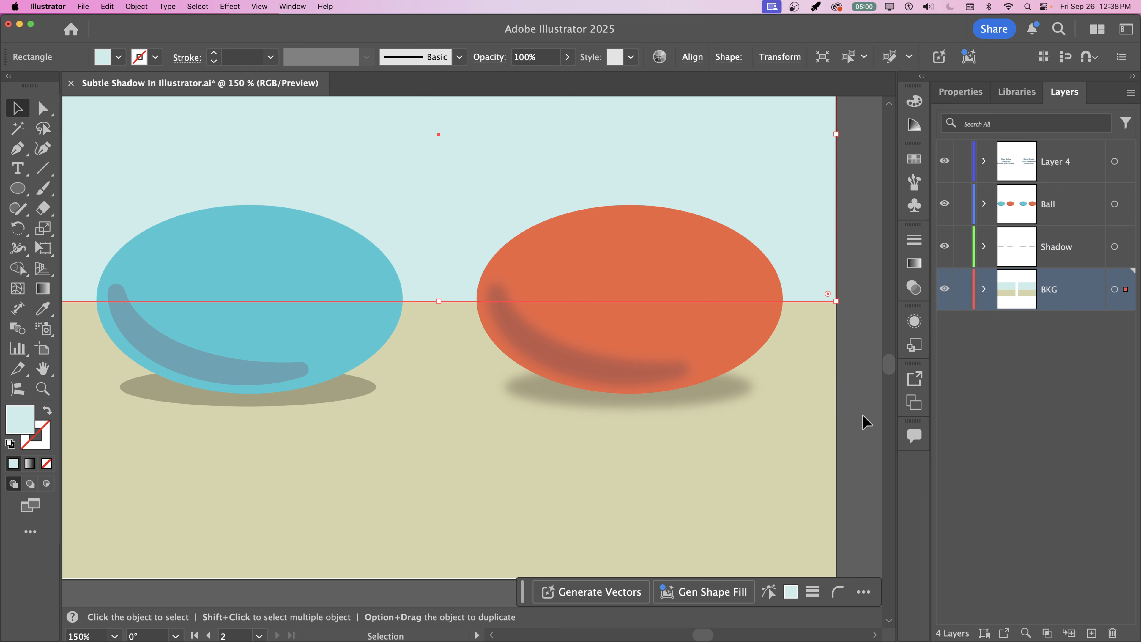
pyautogui.click(869, 420)
# Examine the finished flat and blurred ground shadows on the second artboard, including the orange ball's shadow ellipse
pyautogui.press('super+minus')
pyautogui.press('super+minus')
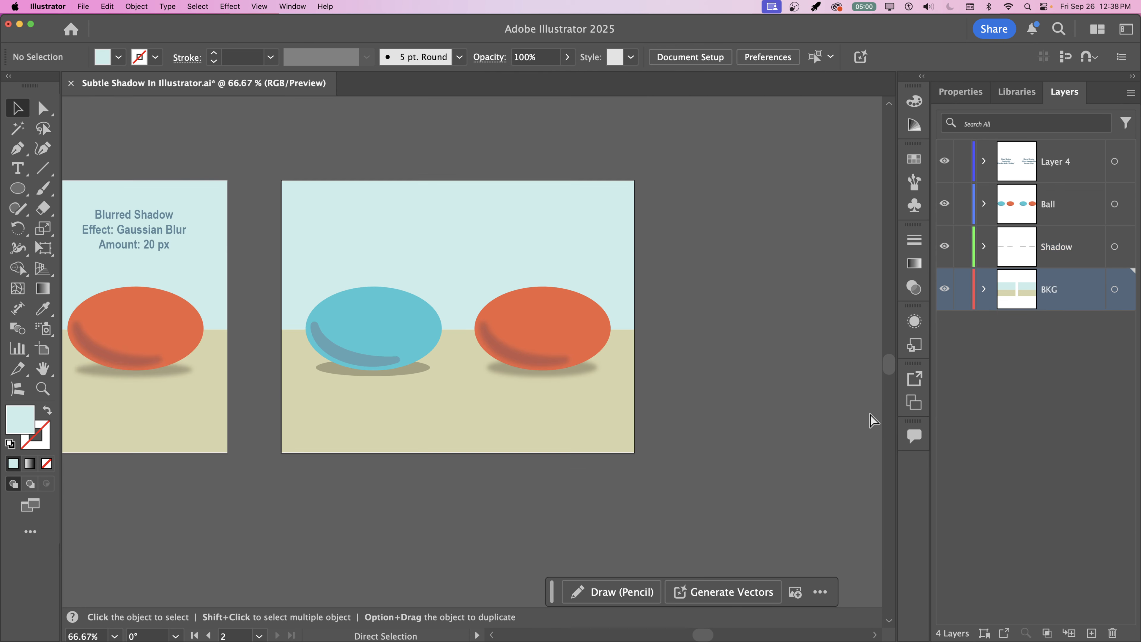
pyautogui.press('super+equal')
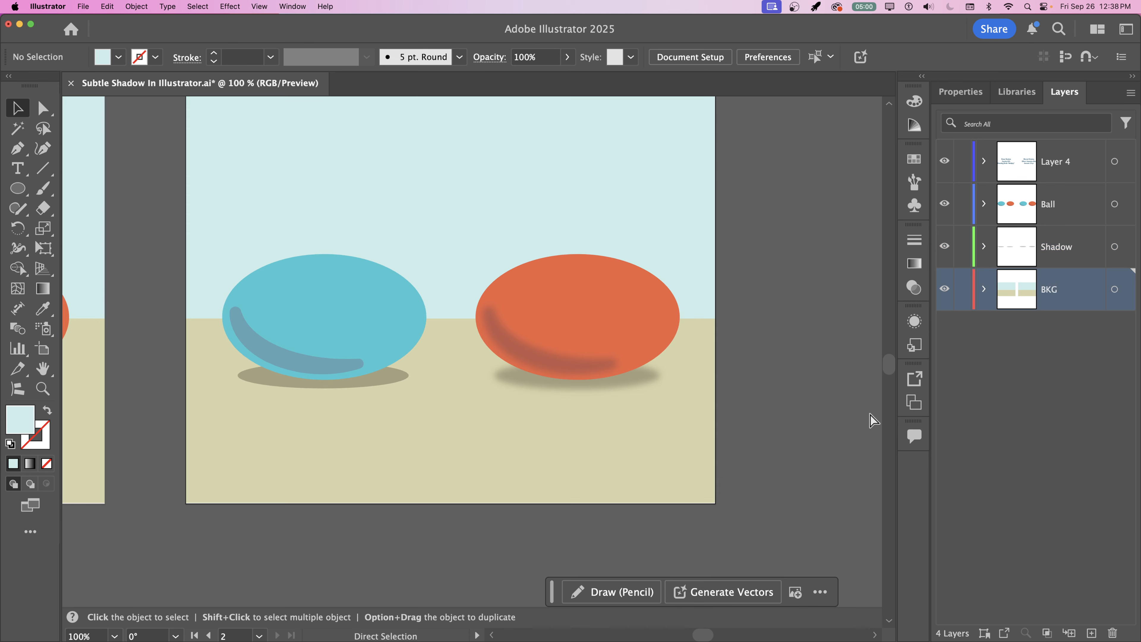
pyautogui.press('super+equal')
pyautogui.press('super+minus')
pyautogui.press('space')
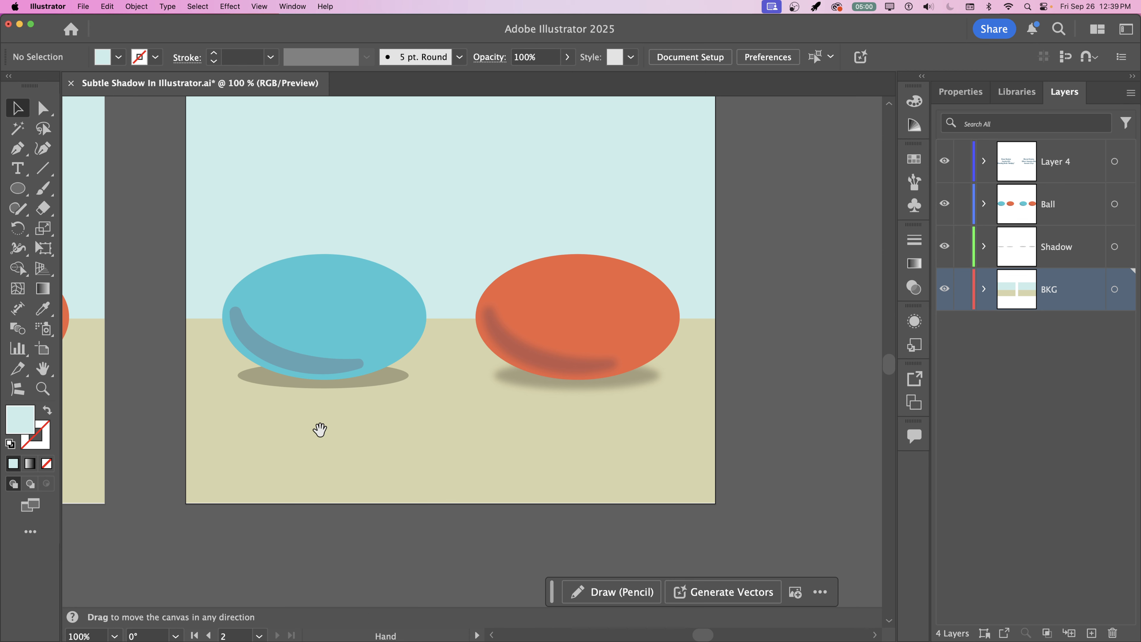
pyautogui.moveTo(318, 428); pyautogui.dragTo(430, 430)
pyautogui.scroll(2, 470, 424)
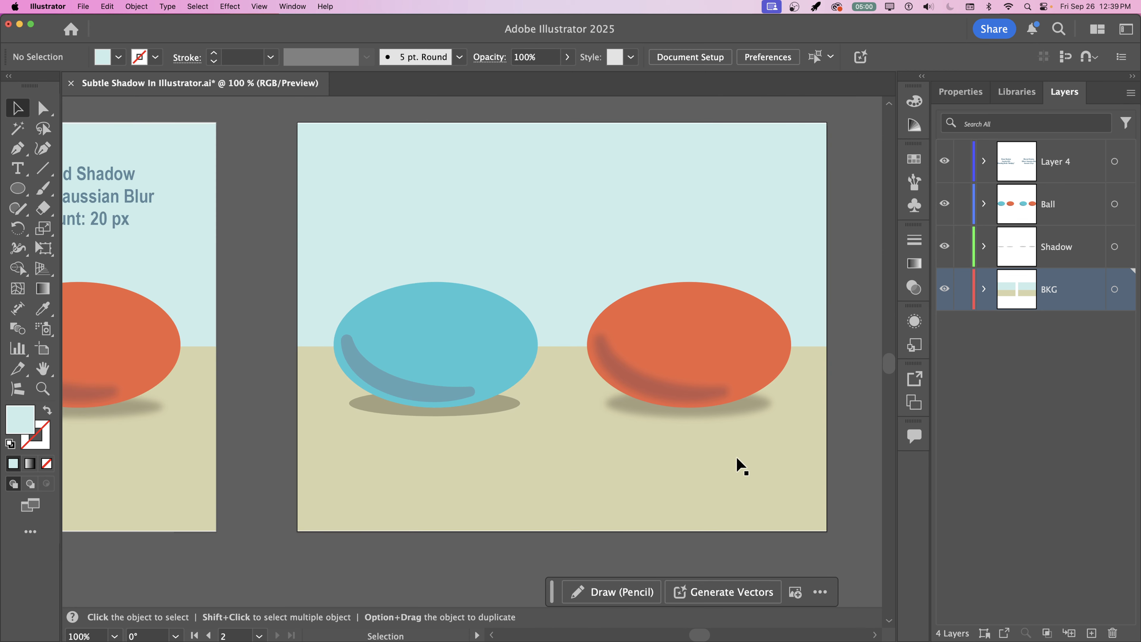
pyautogui.click(746, 407)
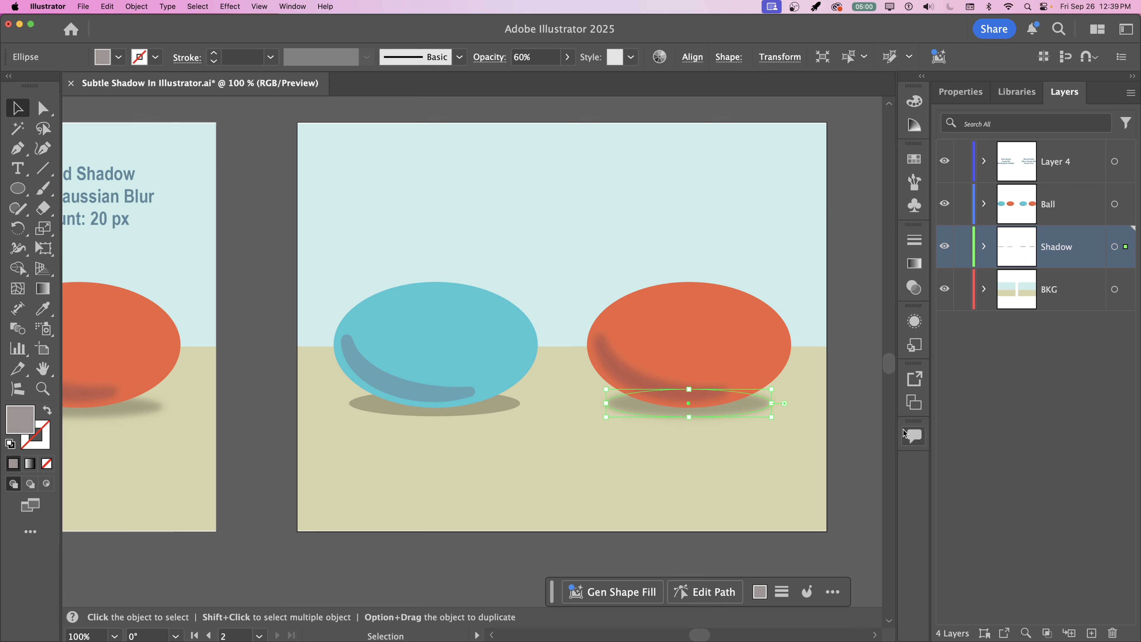
pyautogui.click(847, 475)
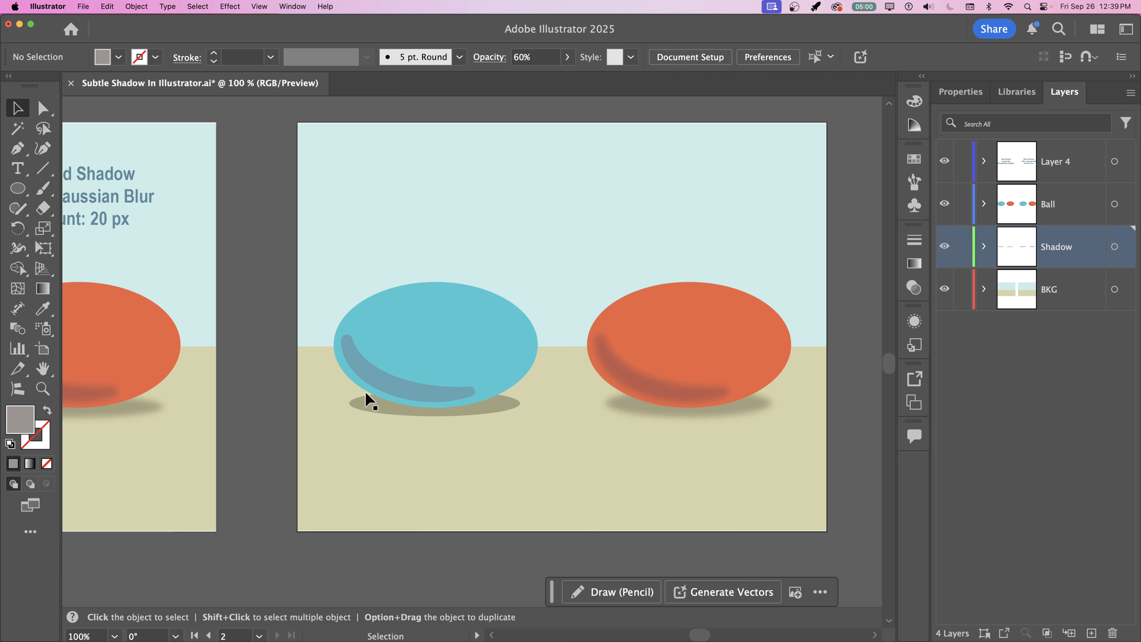
# Move the curved shading strokes off the blue and orange balls into the sky above them
pyautogui.click(372, 372)
pyautogui.click(659, 394)
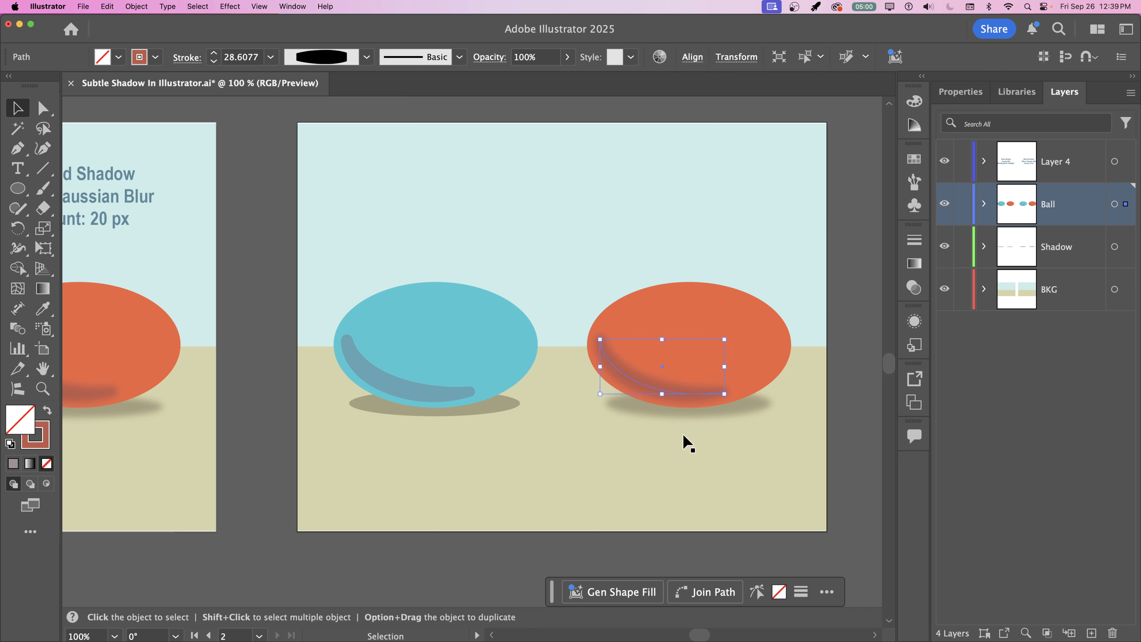
pyautogui.click(855, 466)
pyautogui.moveTo(377, 382); pyautogui.dragTo(377, 176)
pyautogui.moveTo(678, 397); pyautogui.dragTo(691, 198)
pyautogui.click(856, 424)
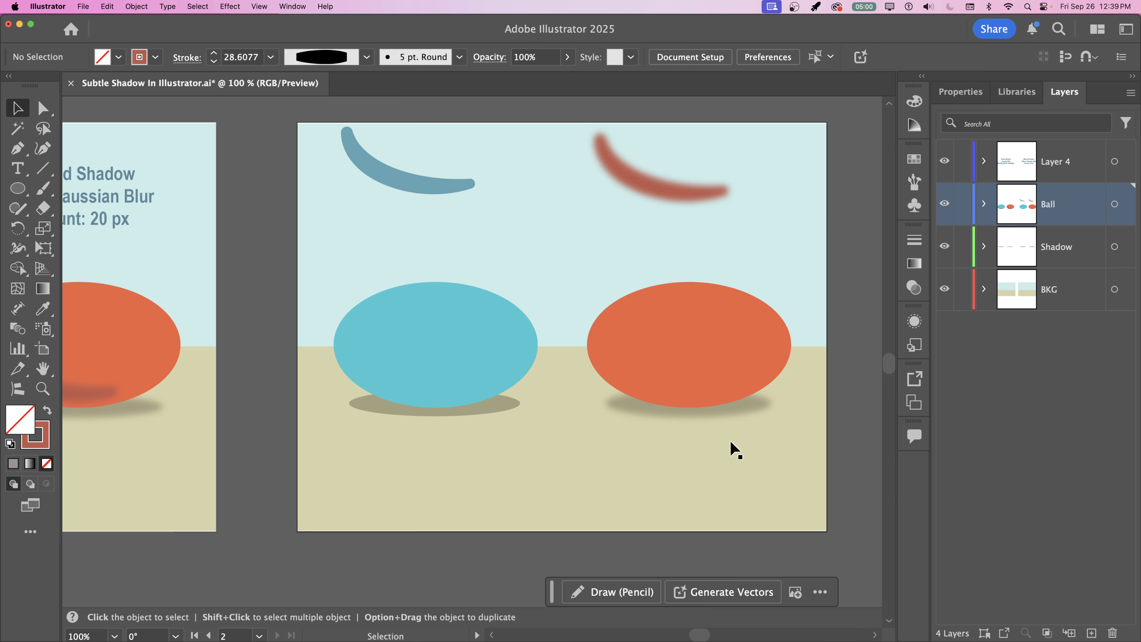
# Copy only the lower-left curve segment of the blue ball's outline with Direct Selection and paste it as a separate path
pyautogui.click(396, 334)
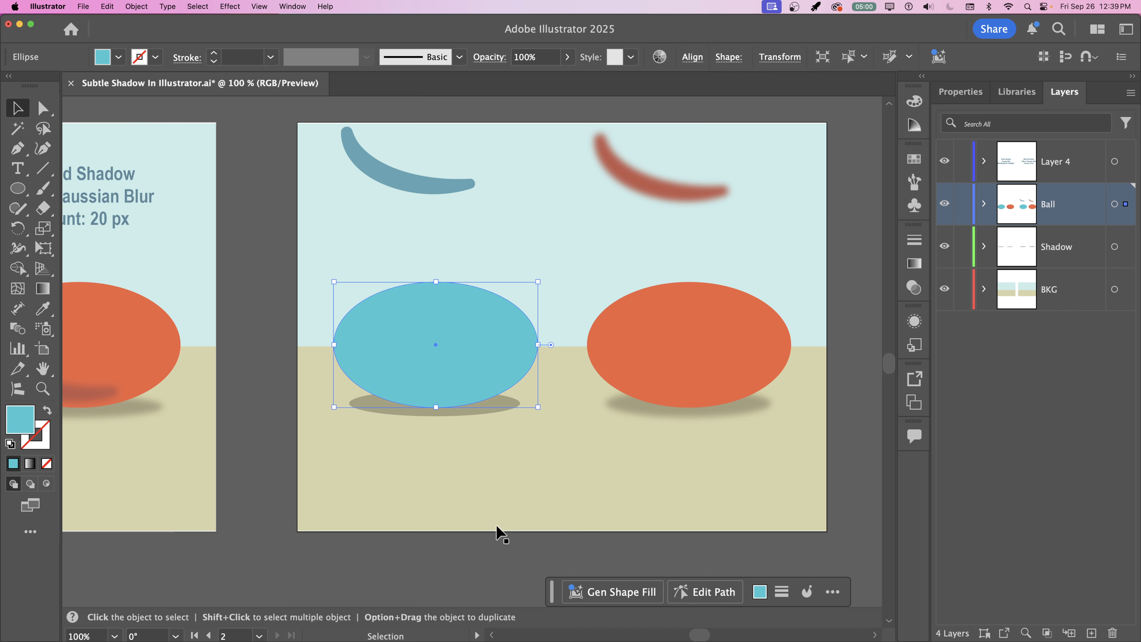
pyautogui.press('super+equal')
pyautogui.press('super+equal')
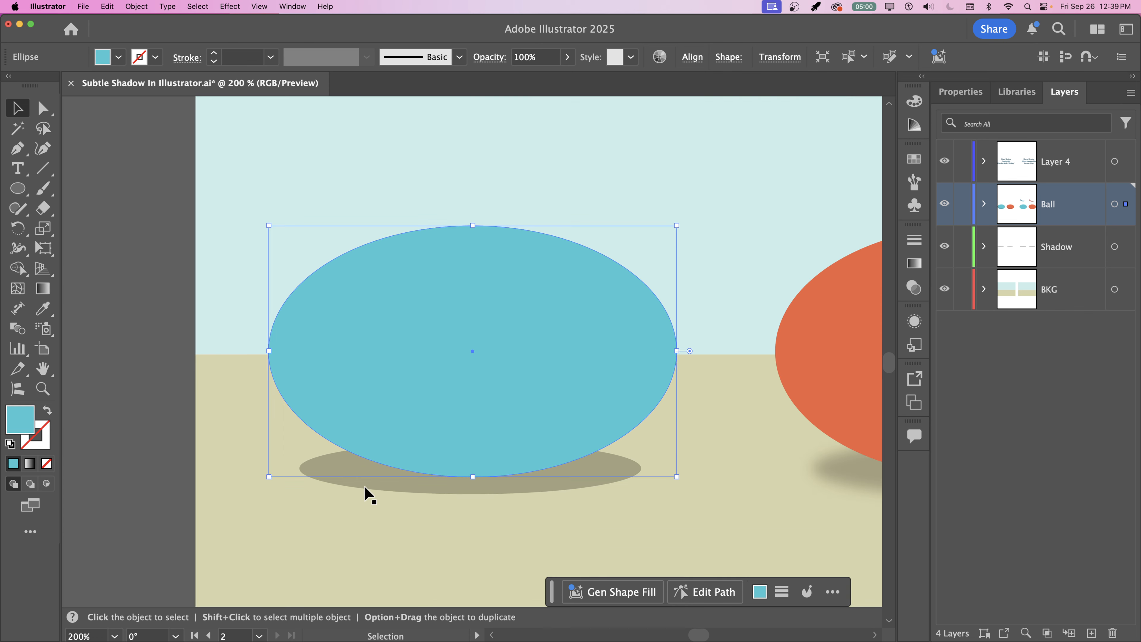
pyautogui.click(139, 270)
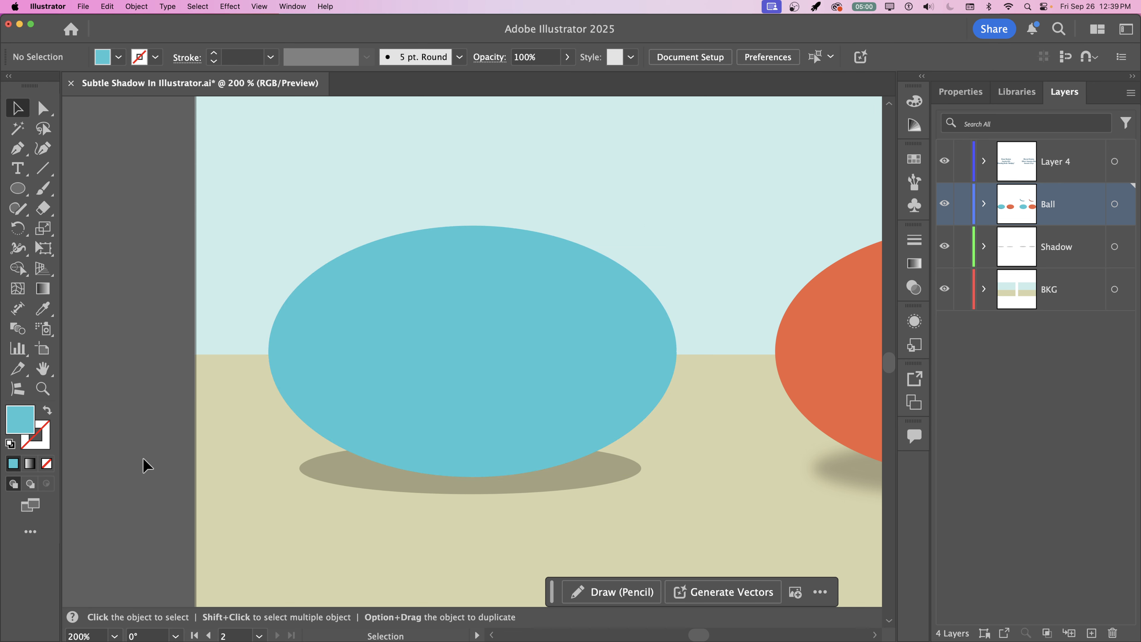
pyautogui.click(362, 402)
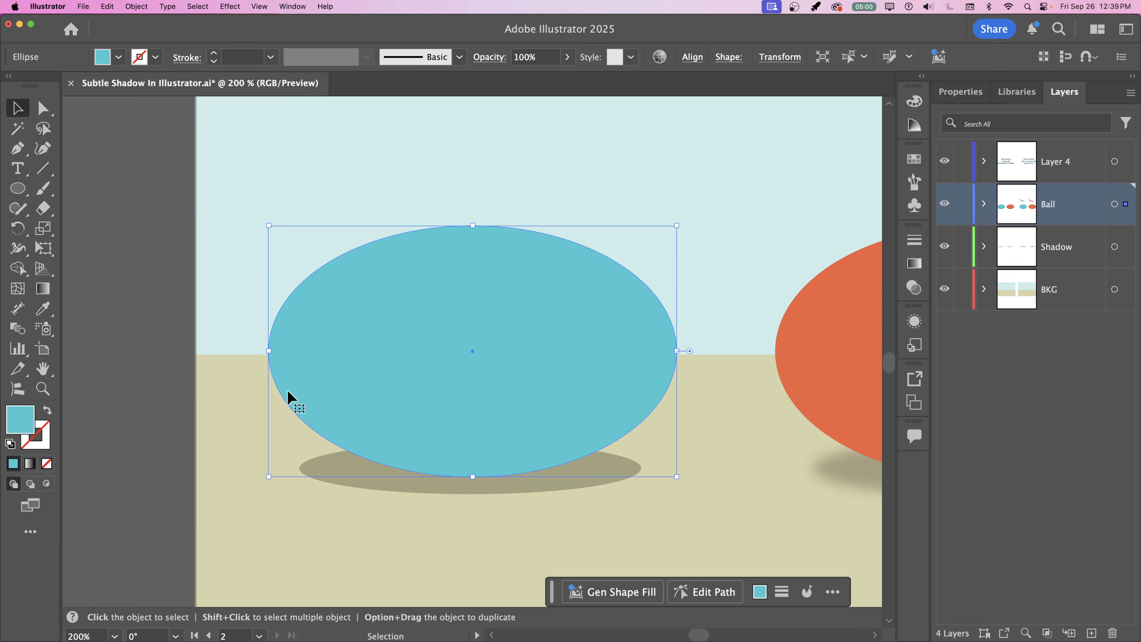
pyautogui.click(42, 110)
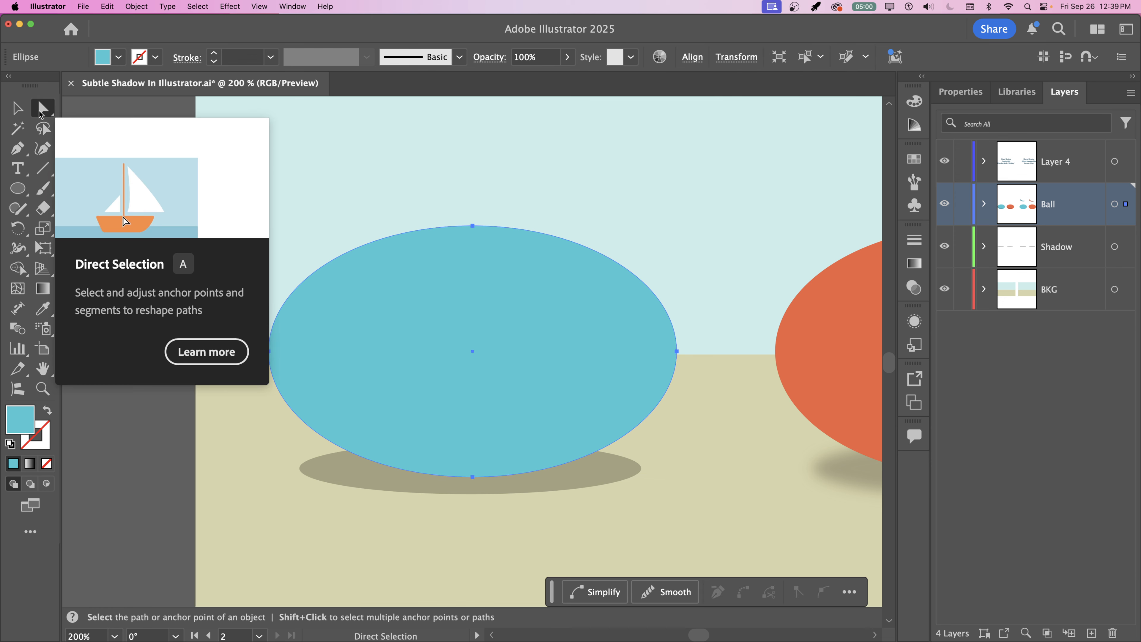
pyautogui.click(184, 556)
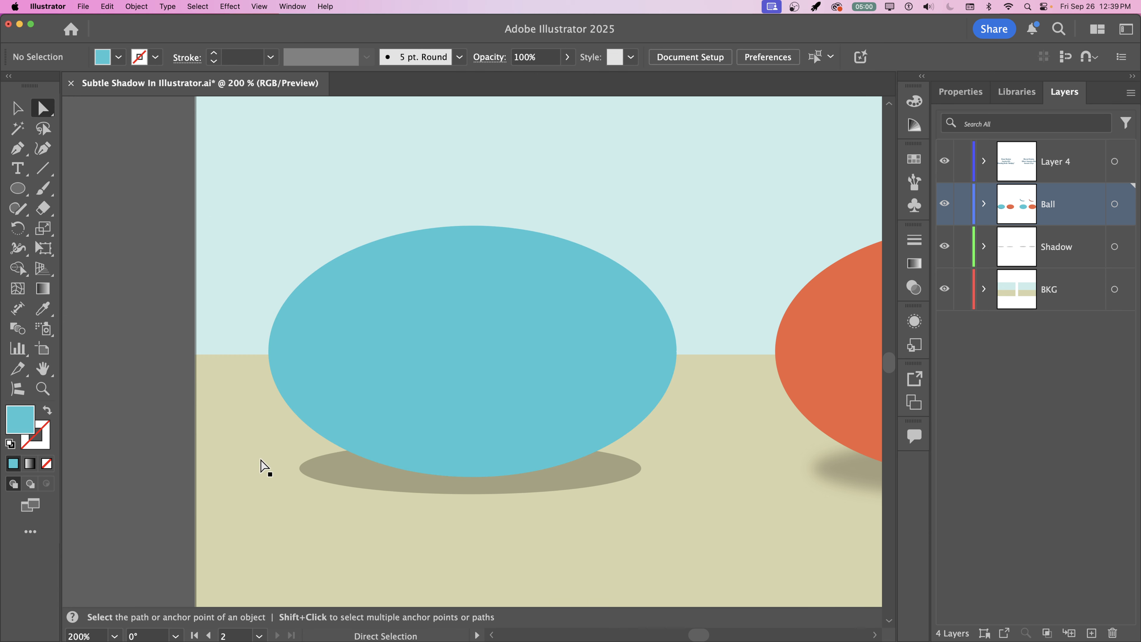
pyautogui.click(308, 427)
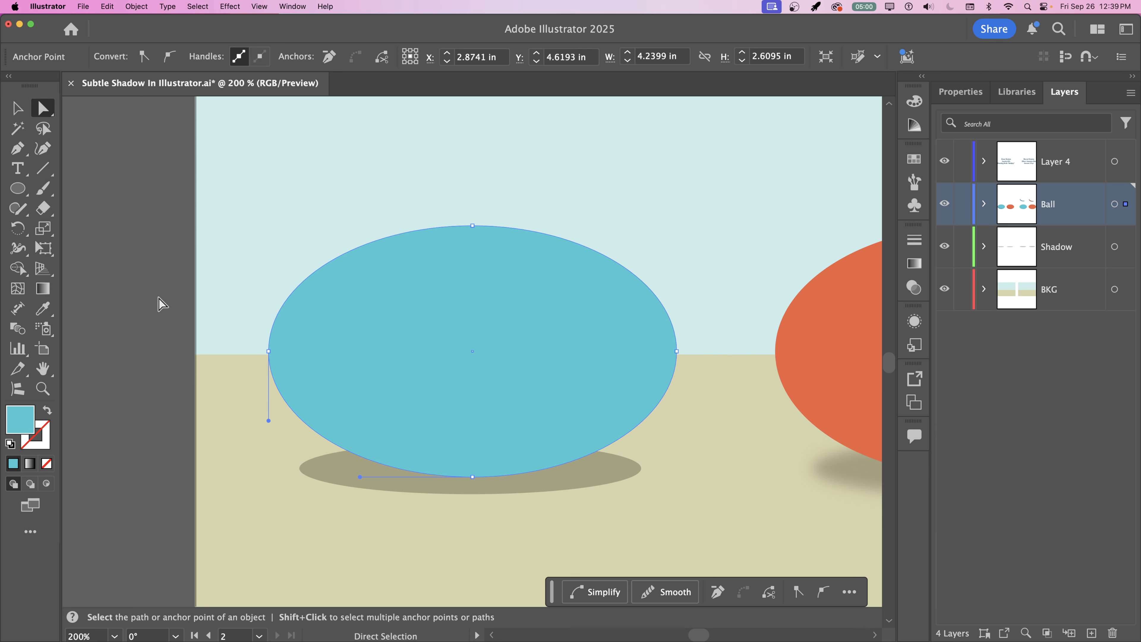
pyautogui.press('super')
pyautogui.press('super+z')
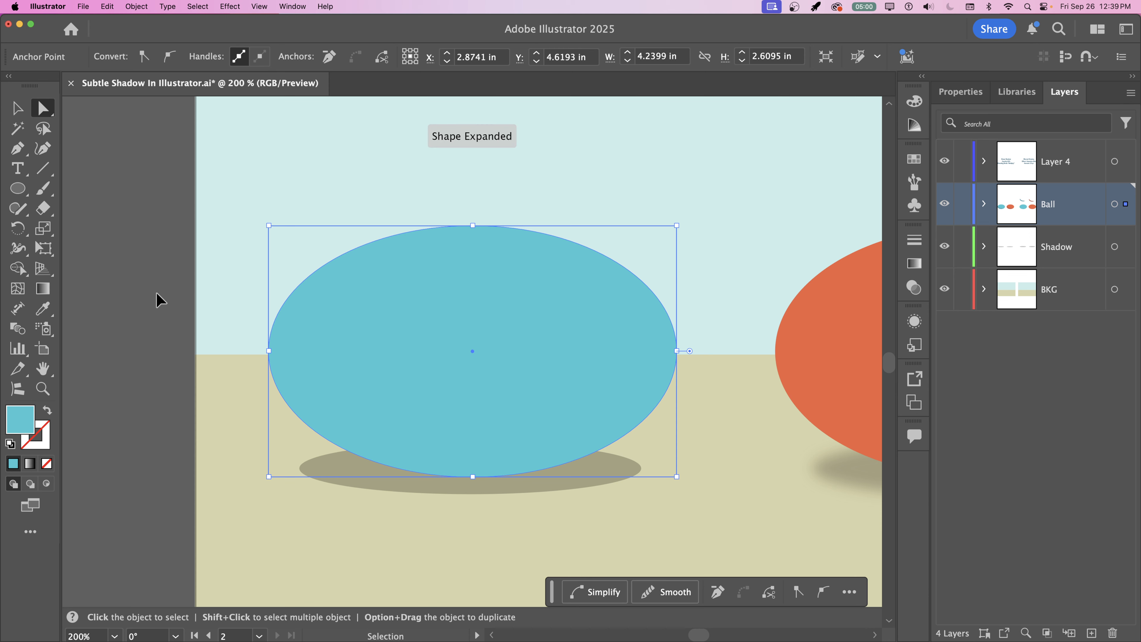
pyautogui.press('super+v')
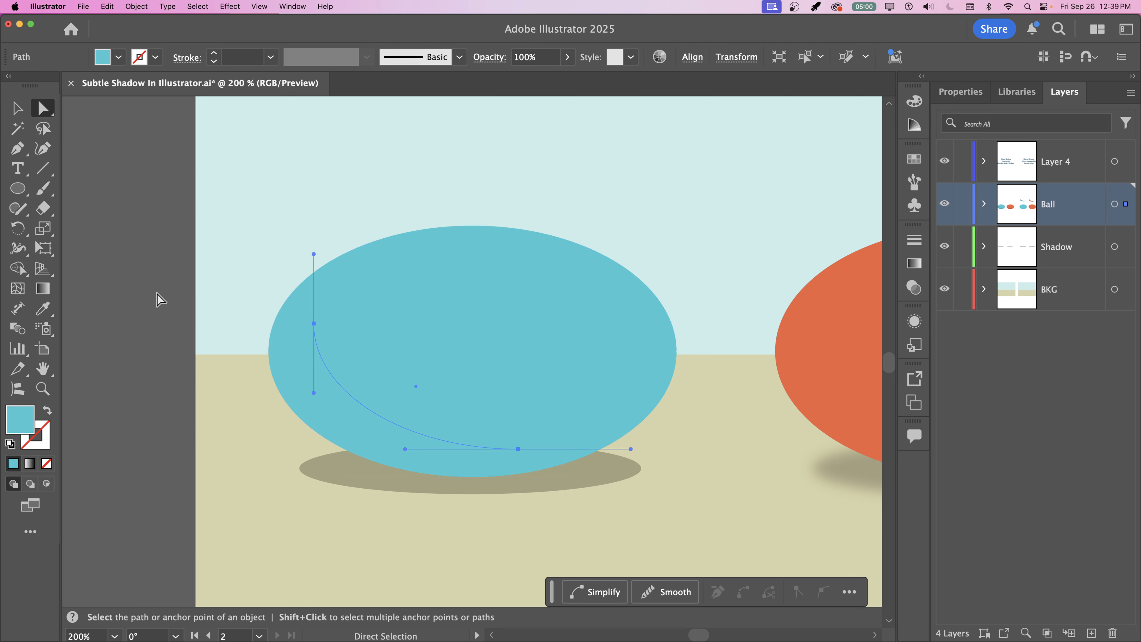
# Move the pasted curve off the blue ball into the sky and swap its fill and stroke so it is stroke only
pyautogui.press('v')
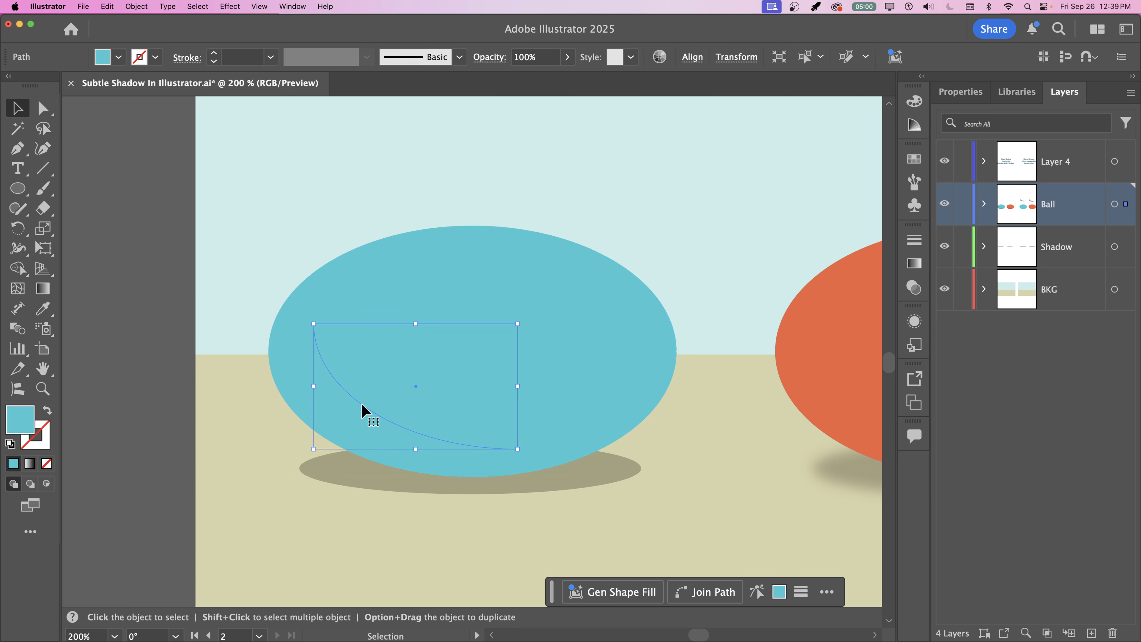
pyautogui.moveTo(364, 408); pyautogui.dragTo(256, 197)
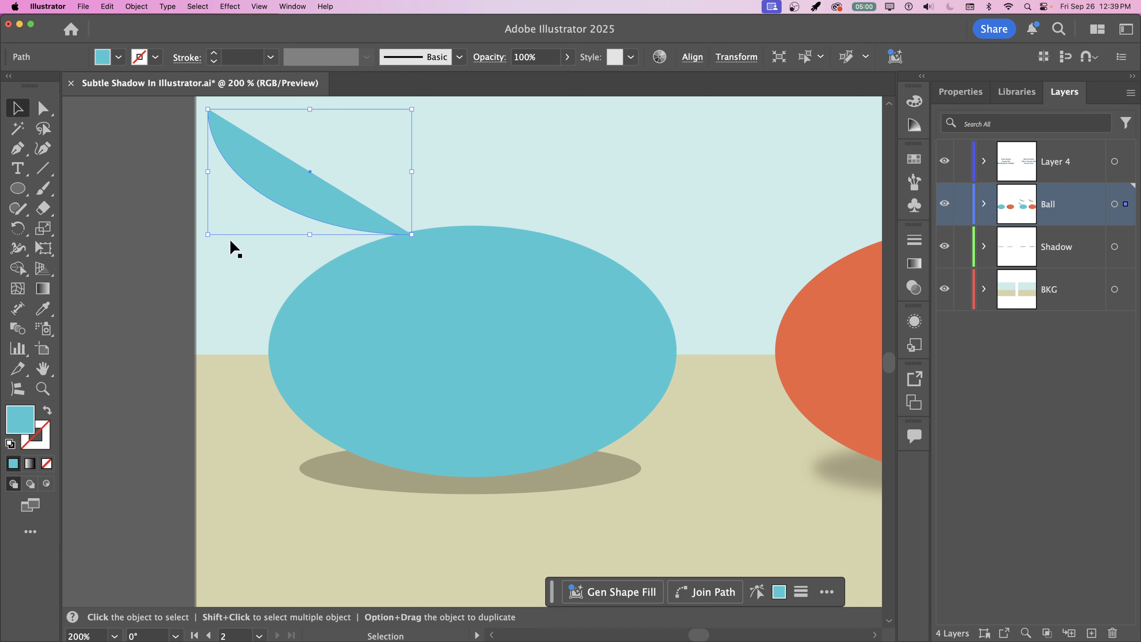
pyautogui.moveTo(267, 175)
pyautogui.mouseDown()
pyautogui.moveTo(319, 178)
pyautogui.moveTo(274, 167)
pyautogui.mouseUp()
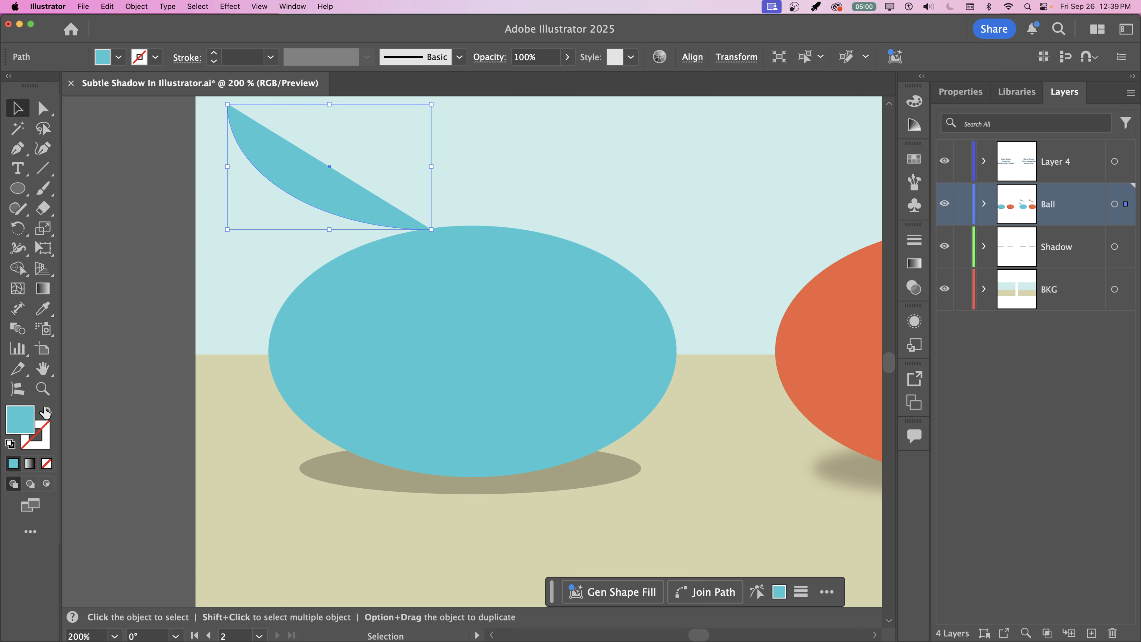
pyautogui.click(45, 412)
pyautogui.click(116, 242)
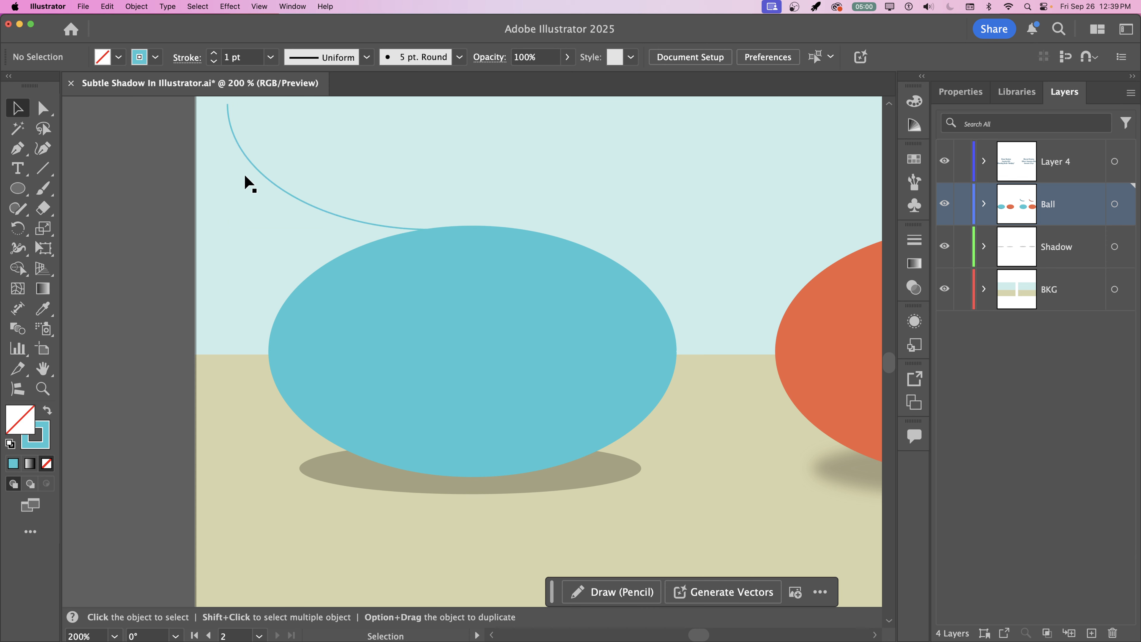
# Reposition the stroked curve so it crosses the upper-left edge of the blue ball
pyautogui.click(267, 177)
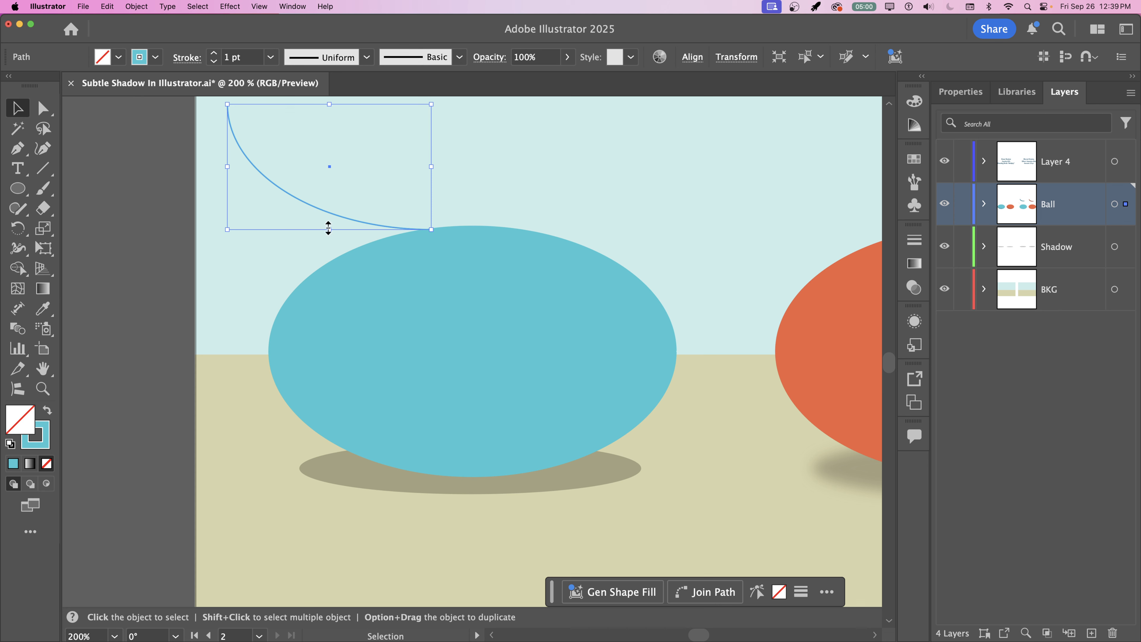
pyautogui.moveTo(297, 197); pyautogui.dragTo(327, 300)
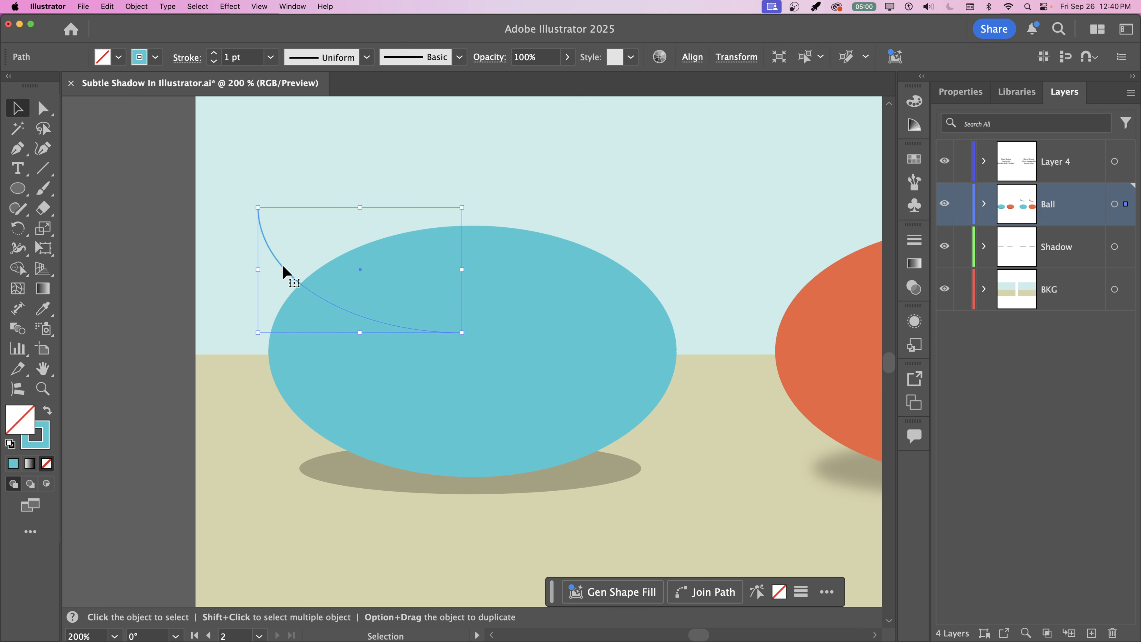
pyautogui.moveTo(283, 266); pyautogui.dragTo(338, 380)
pyautogui.moveTo(322, 323); pyautogui.dragTo(296, 275)
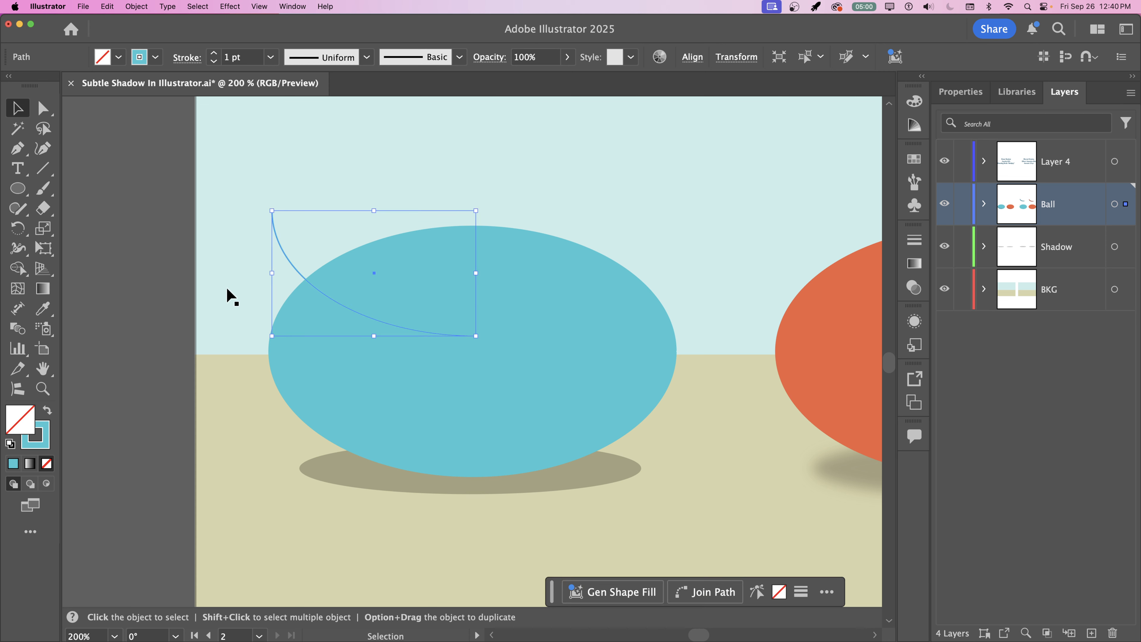
# Turn off Only Web Colors and set the curve's stroke to the darker teal #2b9996
pyautogui.doubleClick(48, 439)
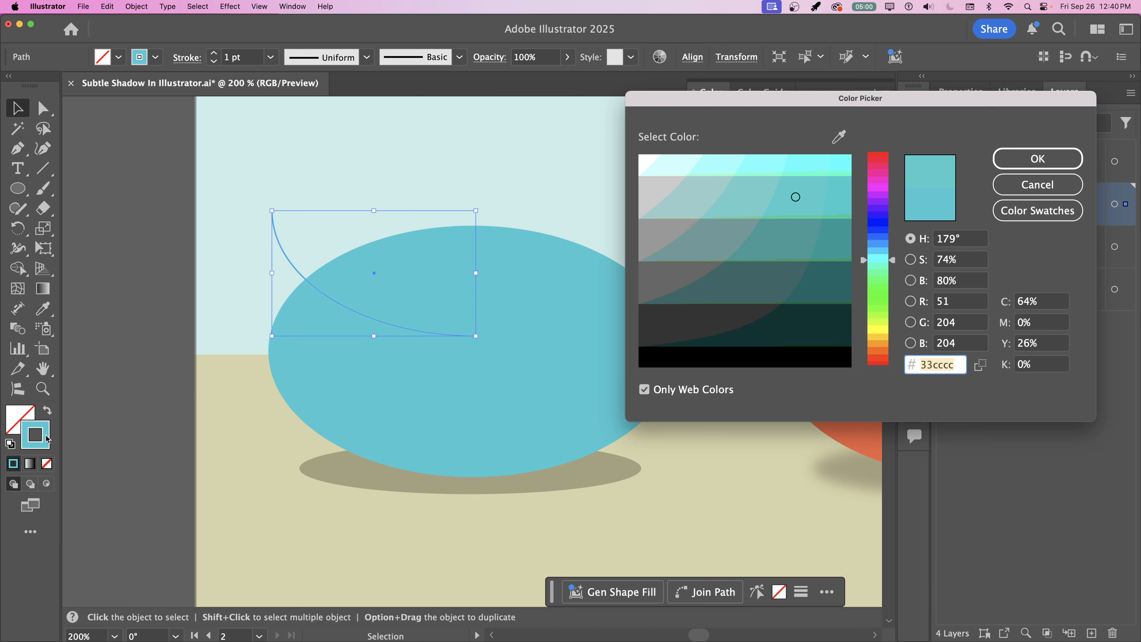
pyautogui.click(751, 284)
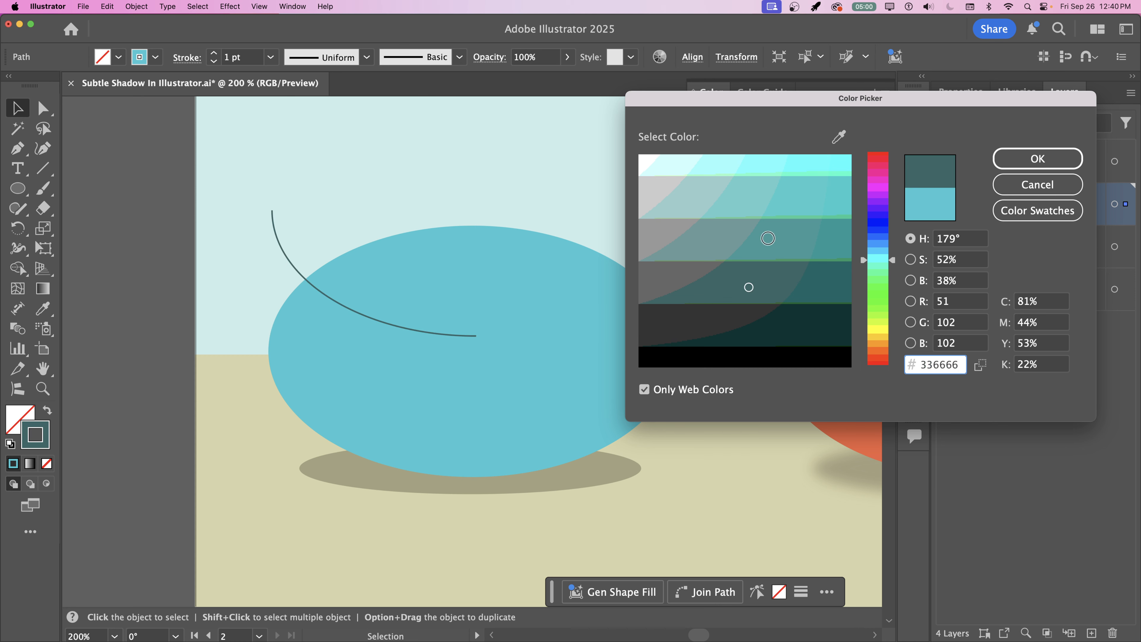
pyautogui.moveTo(769, 237)
pyautogui.mouseDown()
pyautogui.moveTo(796, 202)
pyautogui.moveTo(783, 250)
pyautogui.mouseUp()
pyautogui.click(839, 242)
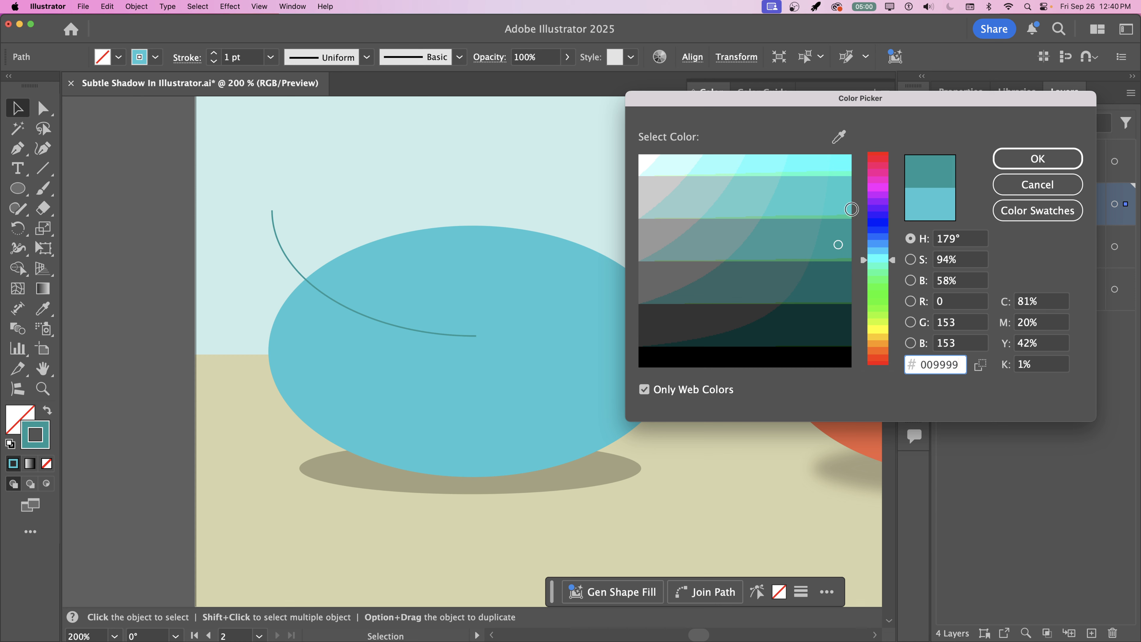
pyautogui.moveTo(852, 209)
pyautogui.mouseDown()
pyautogui.moveTo(835, 197)
pyautogui.moveTo(841, 253)
pyautogui.mouseUp()
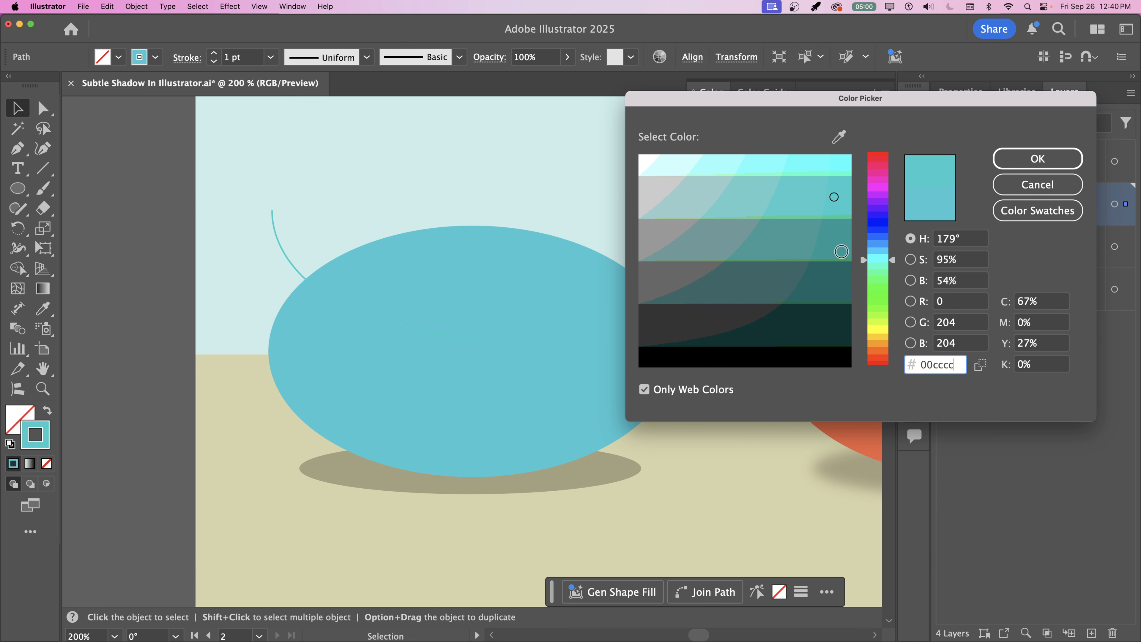
pyautogui.click(666, 391)
pyautogui.moveTo(827, 255)
pyautogui.mouseDown()
pyautogui.moveTo(805, 229)
pyautogui.moveTo(793, 239)
pyautogui.mouseUp()
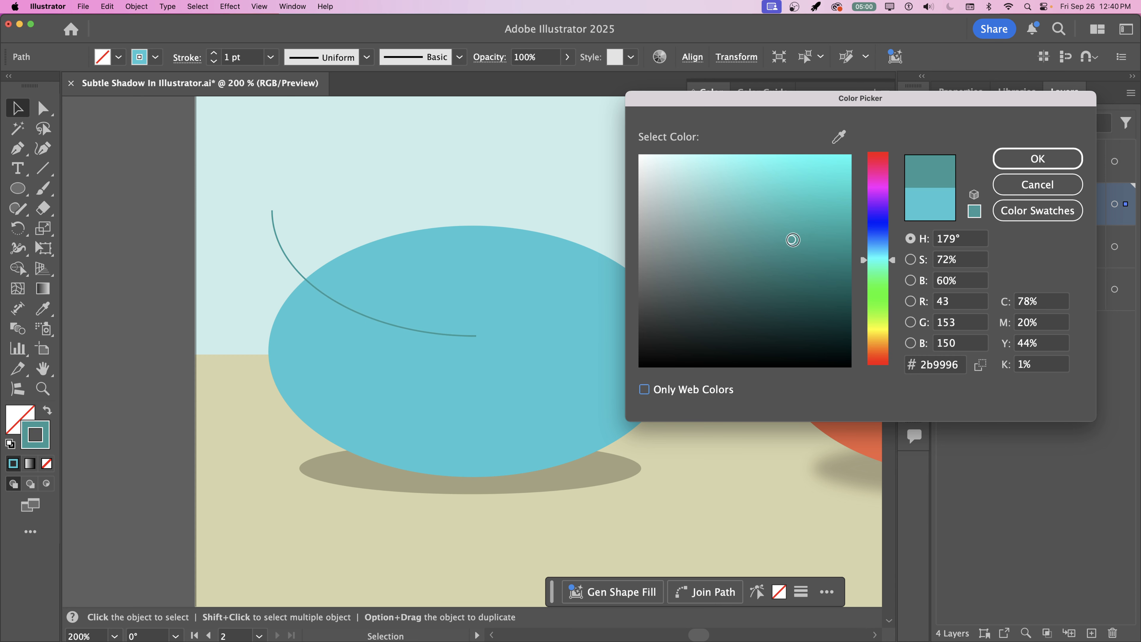
pyautogui.click(1041, 162)
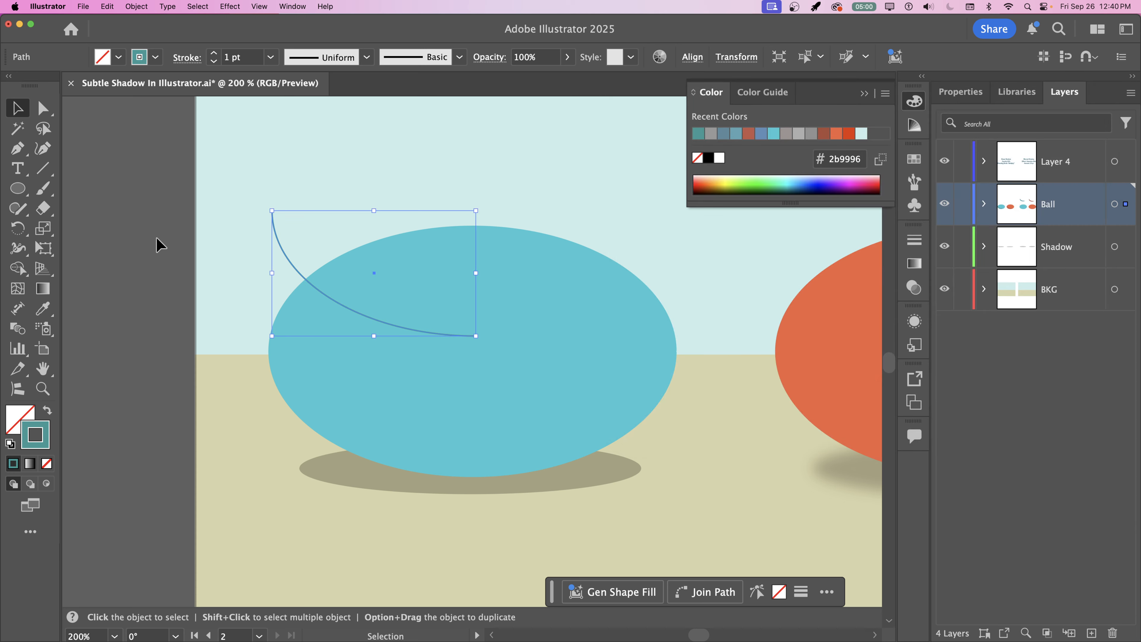
# Move the teal curve inside the blue ball so it follows the ball's lower-left edge
pyautogui.click(118, 229)
pyautogui.moveTo(340, 304)
pyautogui.mouseDown()
pyautogui.moveTo(346, 428)
pyautogui.moveTo(360, 434)
pyautogui.moveTo(354, 427)
pyautogui.mouseUp()
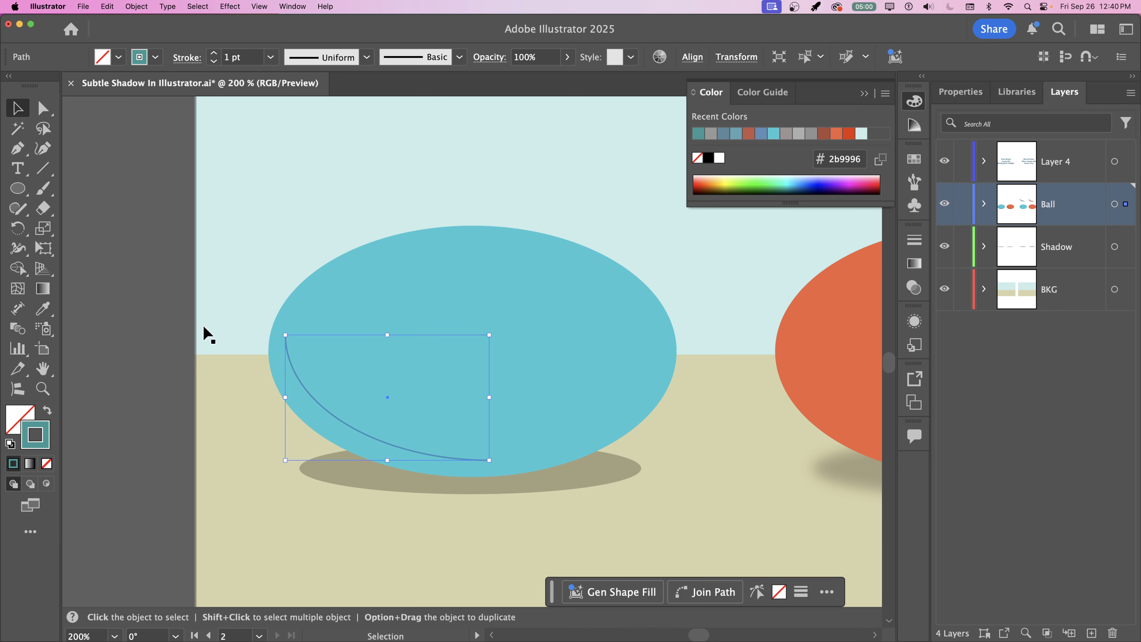
# Set the stroke weight of the teal curve on the blue ball to 15 pt
pyautogui.click(216, 54)
pyautogui.click(215, 53)
pyautogui.click(215, 54)
pyautogui.click(215, 54)
pyautogui.click(215, 54)
pyautogui.click(215, 54)
pyautogui.click(215, 53)
pyautogui.click(215, 53)
pyautogui.click(215, 54)
pyautogui.click(215, 54)
pyautogui.click(215, 53)
pyautogui.click(215, 53)
pyautogui.click(215, 54)
pyautogui.click(215, 53)
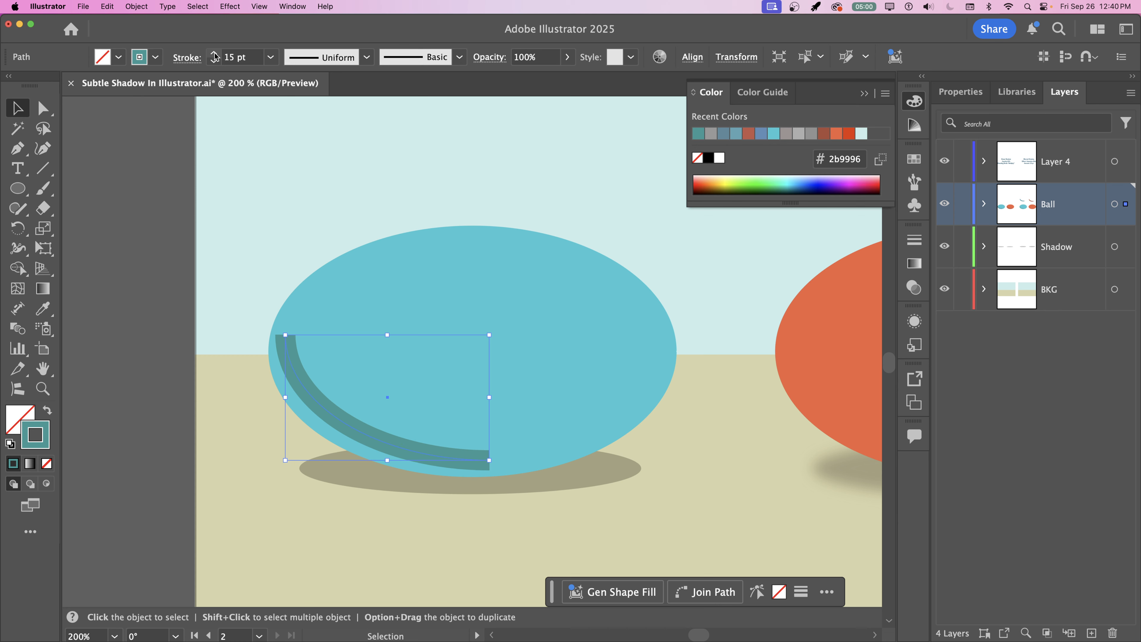
pyautogui.click(255, 416)
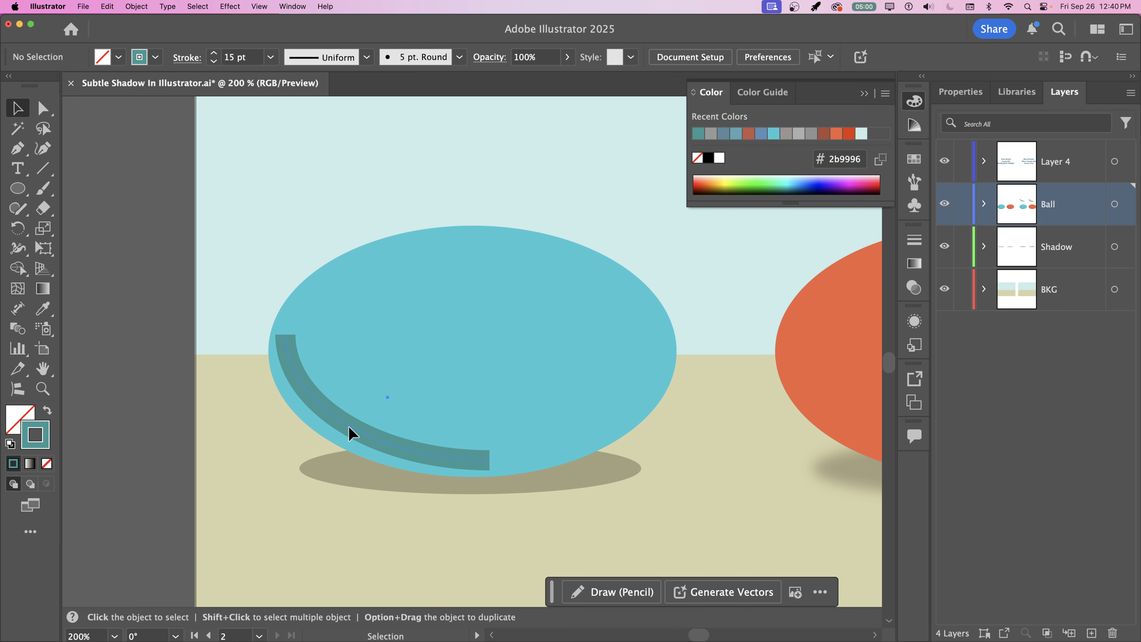
# Give the teal stroke round caps and reposition it along the blue ball's lower-left edge
pyautogui.moveTo(349, 425)
pyautogui.mouseDown()
pyautogui.moveTo(358, 433)
pyautogui.moveTo(362, 418)
pyautogui.mouseUp()
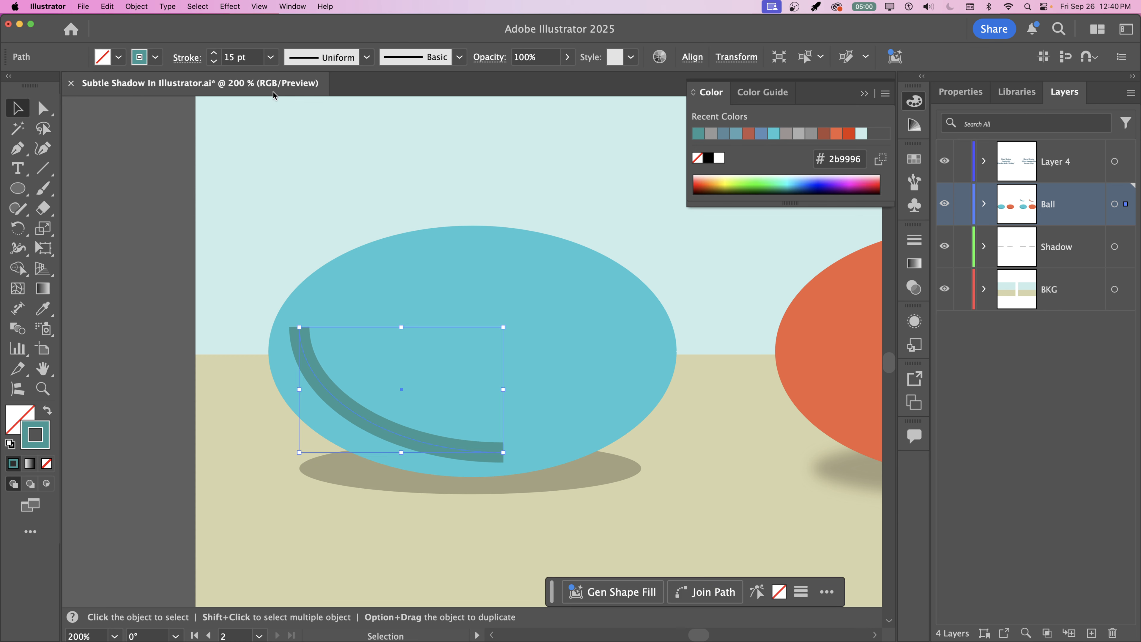
pyautogui.click(187, 59)
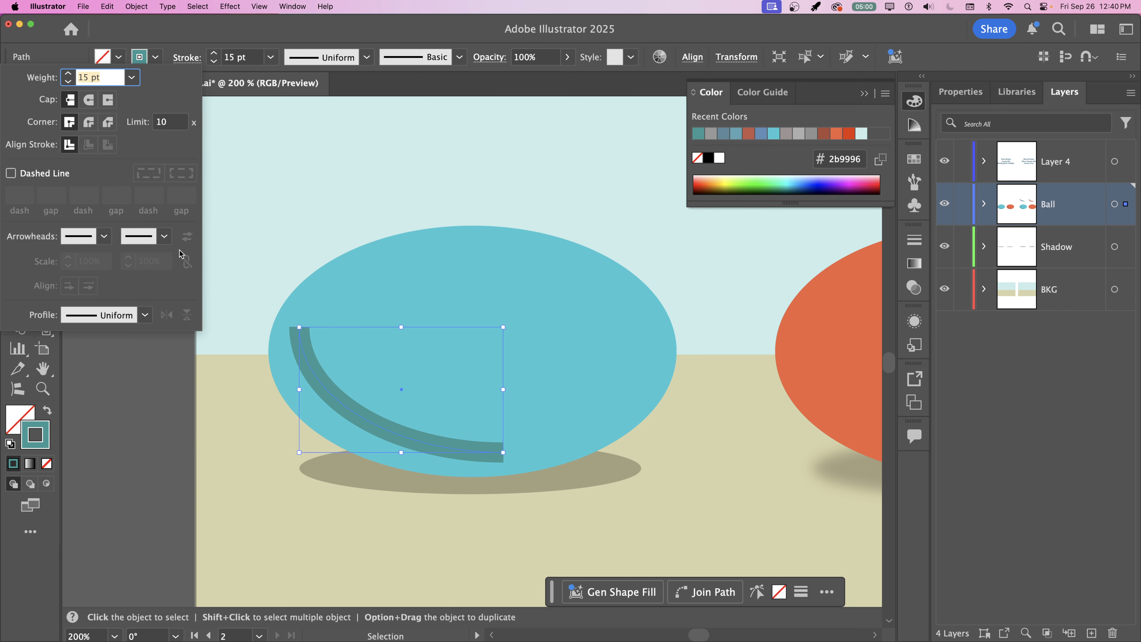
pyautogui.click(89, 100)
pyautogui.click(100, 385)
pyautogui.moveTo(336, 397); pyautogui.dragTo(325, 420)
pyautogui.press('super+z')
pyautogui.click(333, 397)
# Raise the teal stroke's lower-right anchor point and tilt its direction handle slightly upward so the end stays inside the ball
pyautogui.click(44, 111)
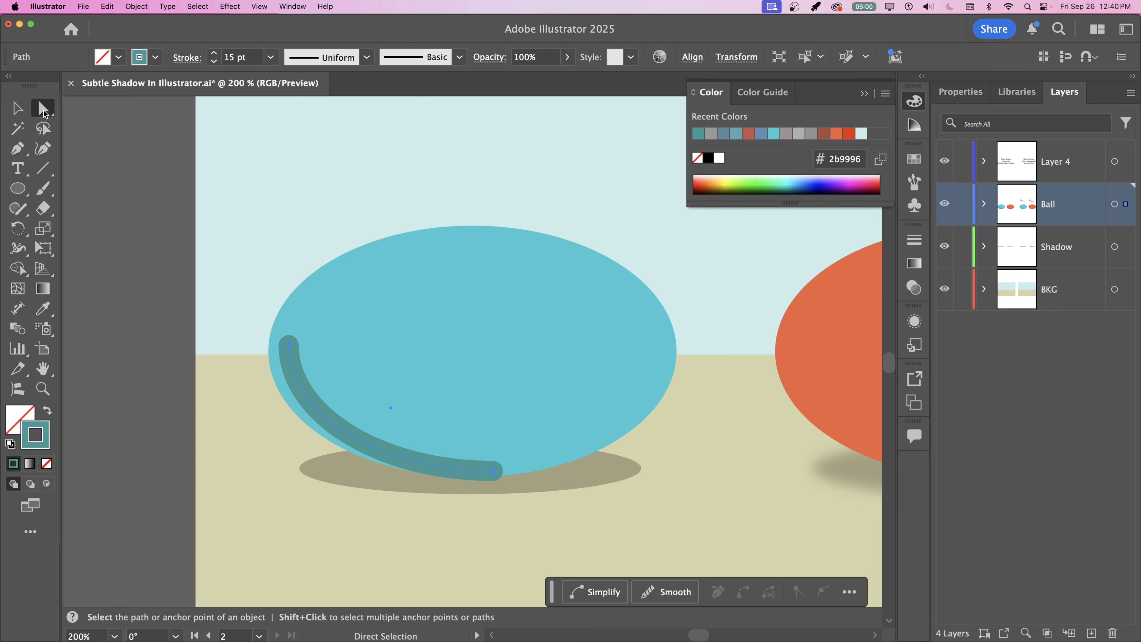
pyautogui.click(492, 471)
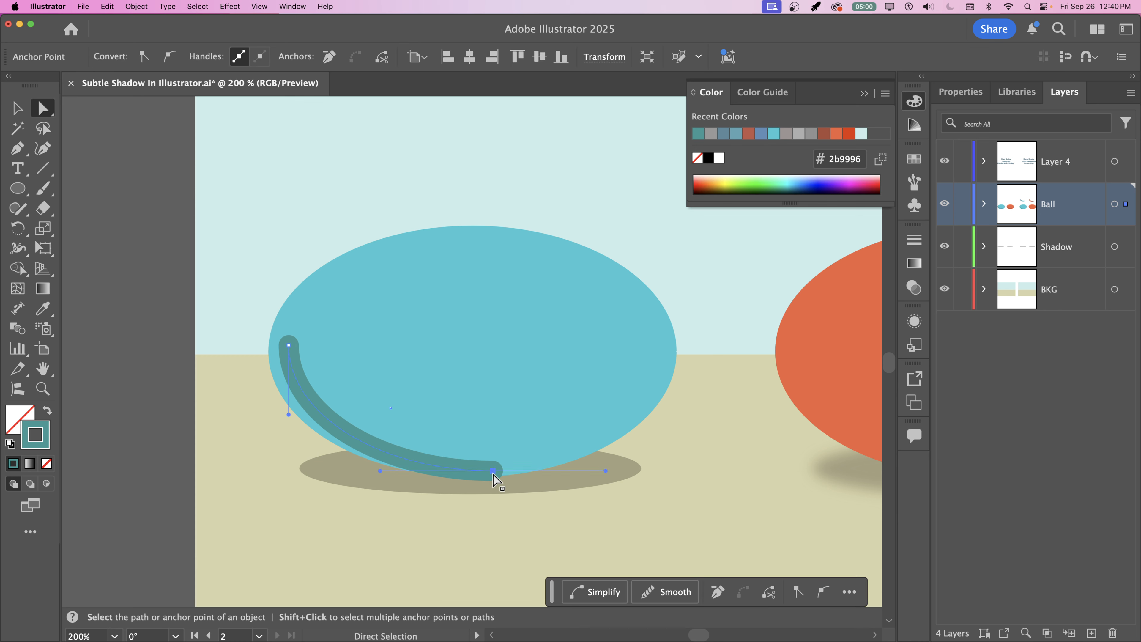
pyautogui.moveTo(492, 470); pyautogui.dragTo(489, 459)
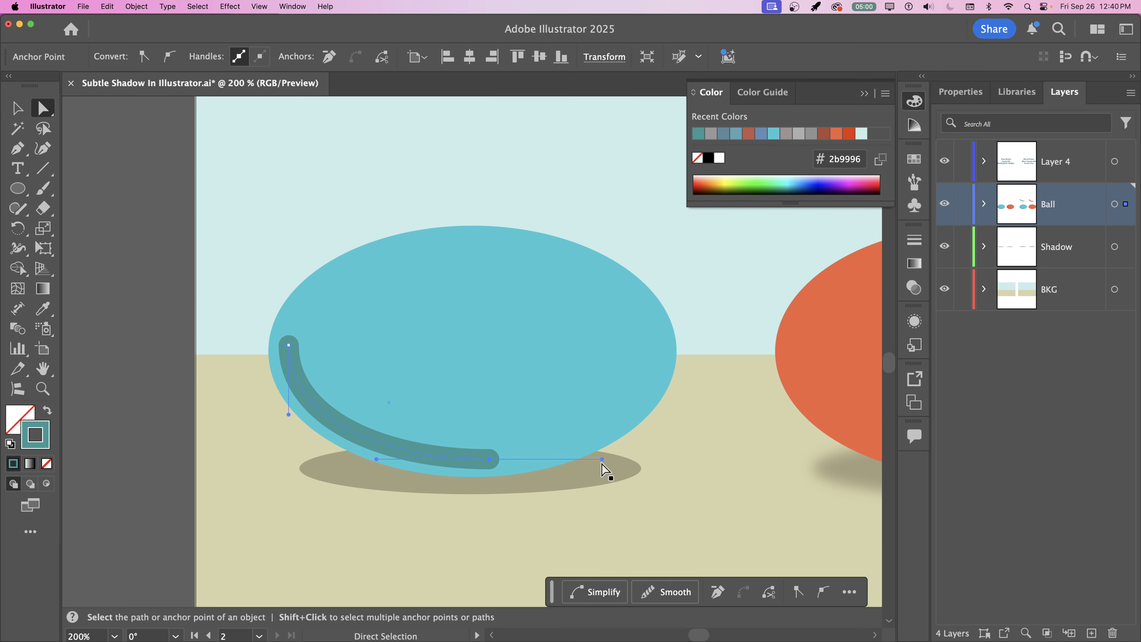
pyautogui.moveTo(603, 458); pyautogui.dragTo(602, 454)
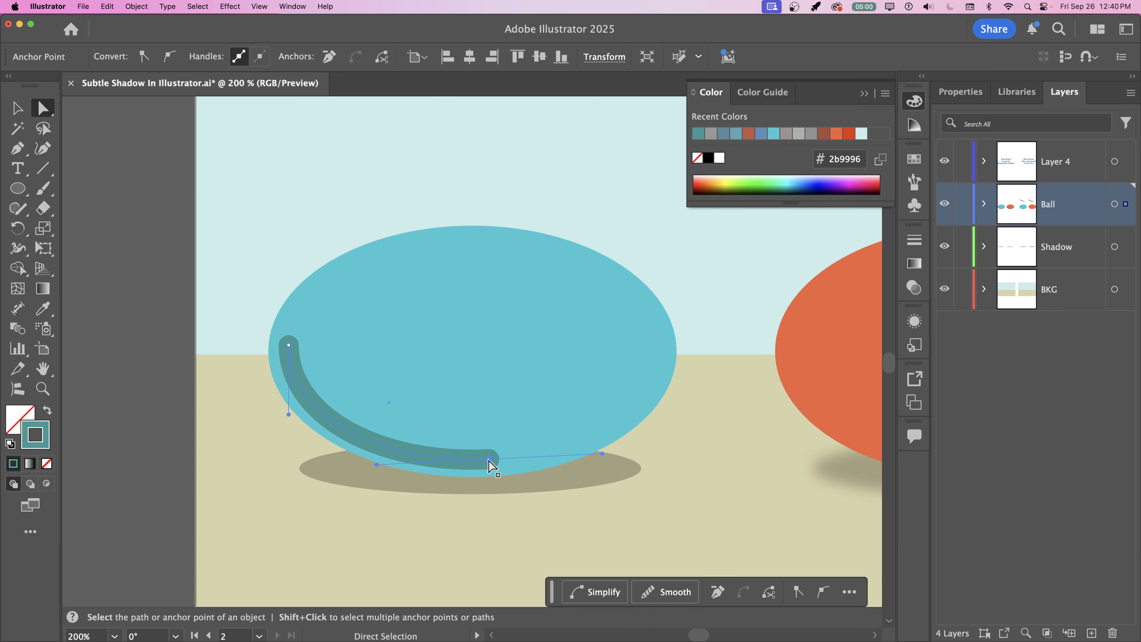
pyautogui.moveTo(489, 459); pyautogui.dragTo(489, 460)
pyautogui.click(287, 349)
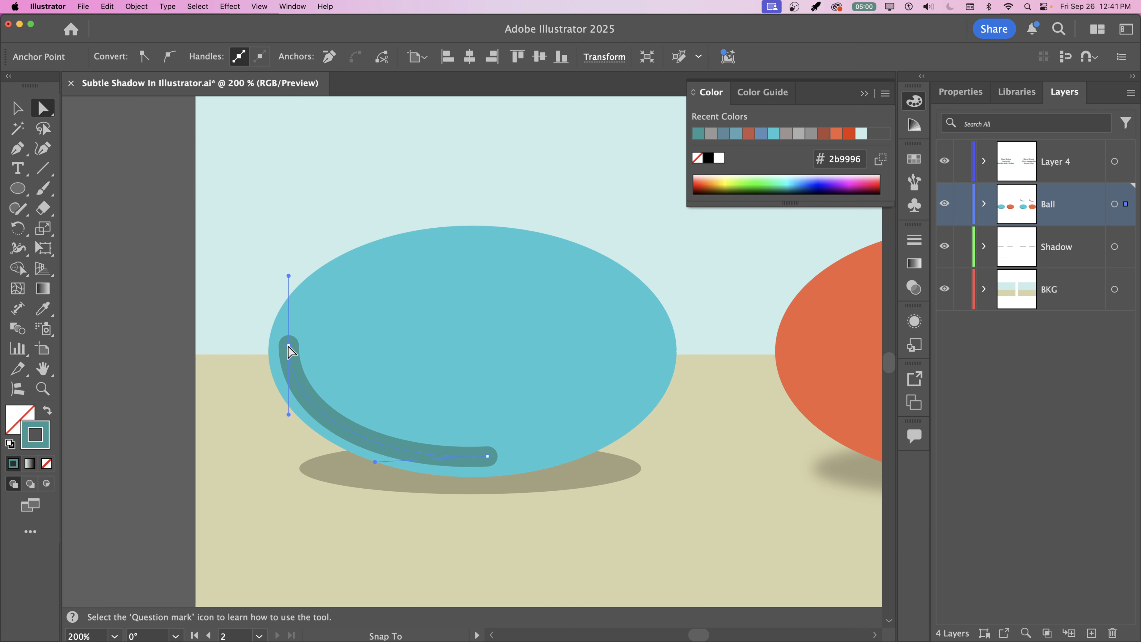
pyautogui.click(118, 308)
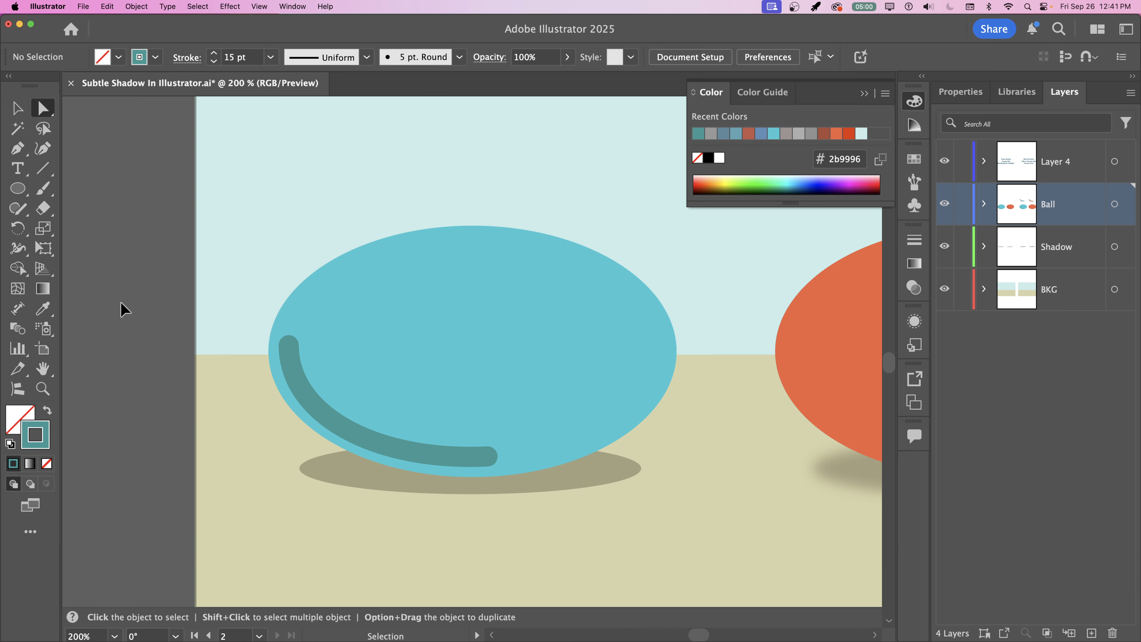
# Move the gray-blue reference stroke in the sky down, closer to the blue ball
pyautogui.press('super+minus')
pyautogui.press('super+minus')
pyautogui.press('super+minus')
pyautogui.press('super+minus')
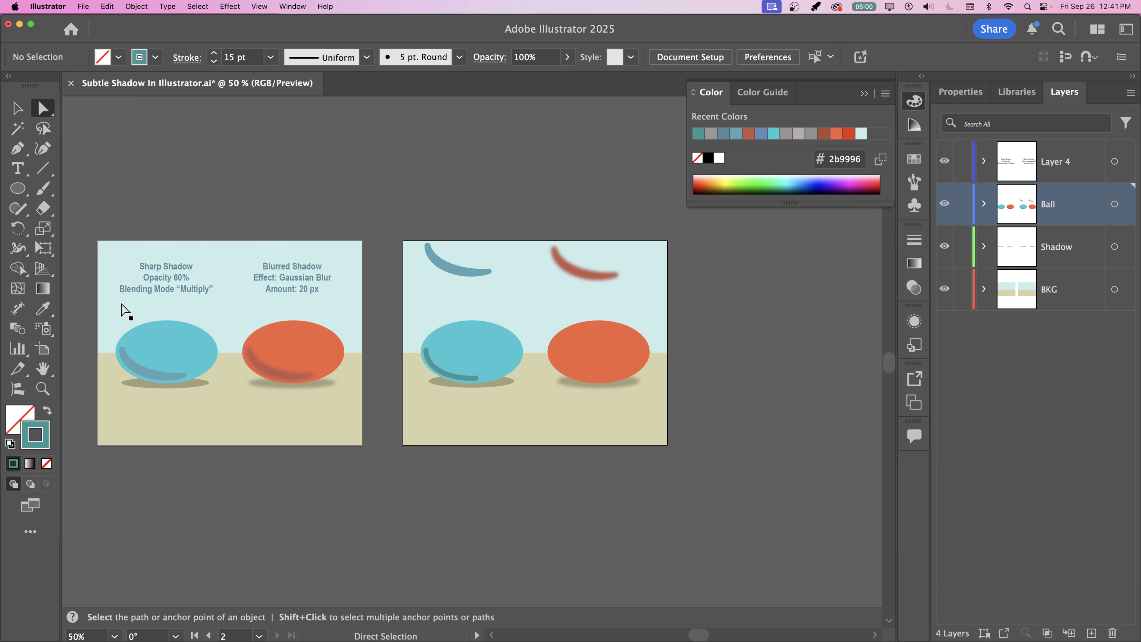
pyautogui.press('super+equal')
pyautogui.press('super+equal')
pyautogui.press('super+equal')
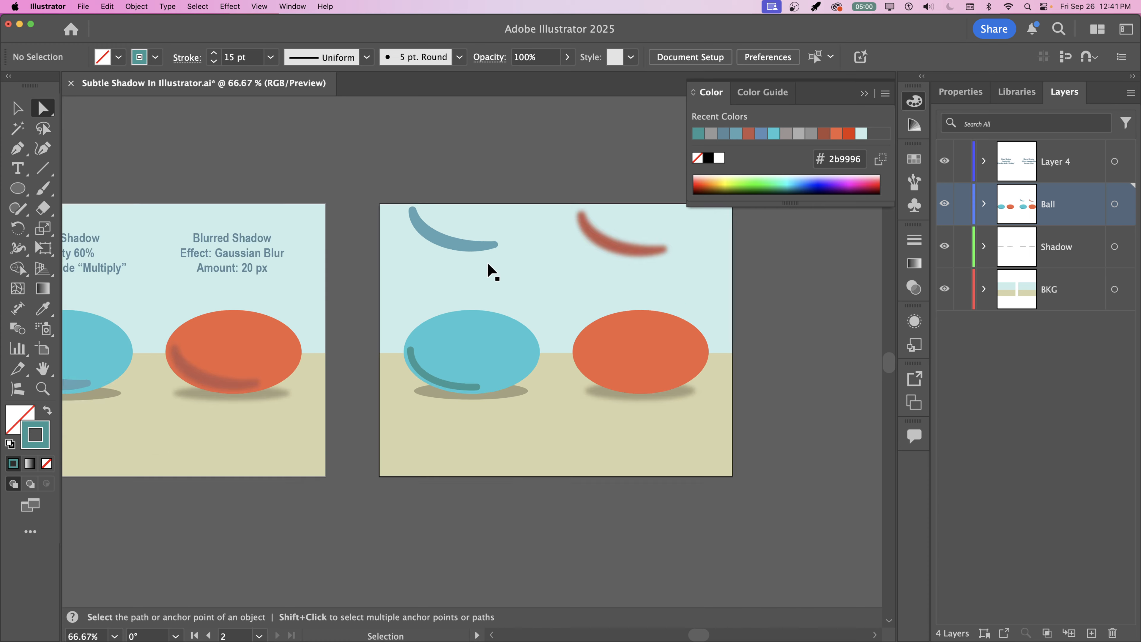
pyautogui.moveTo(465, 128); pyautogui.dragTo(467, 220)
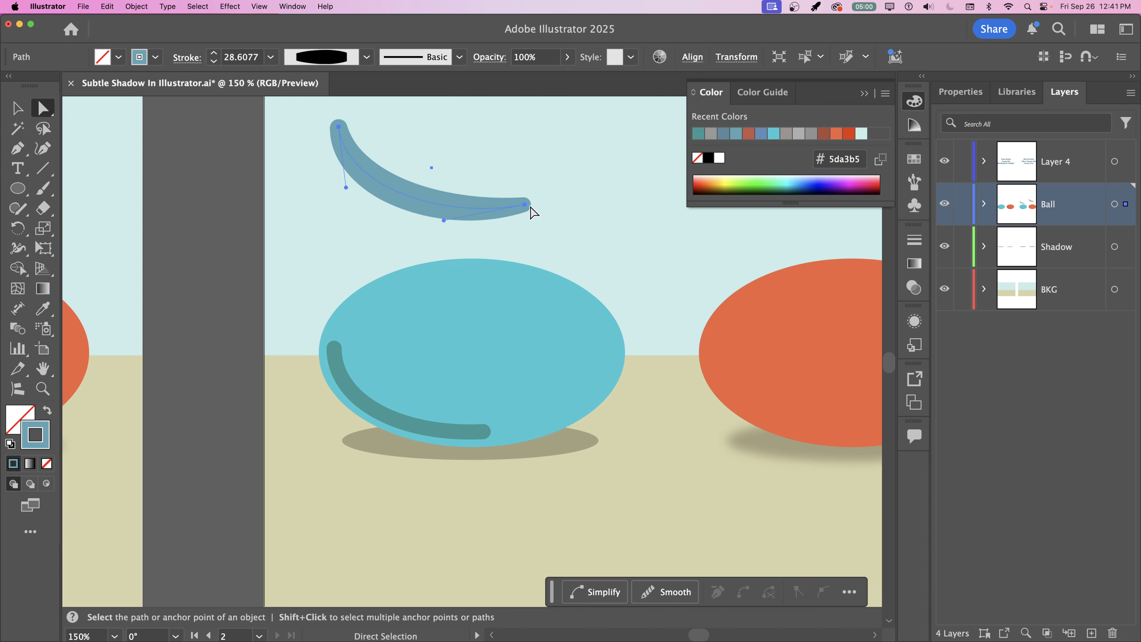
# Taper both ends of the teal stroke with the Width tool, leaving its middle thicker
pyautogui.click(395, 428)
pyautogui.click(388, 423)
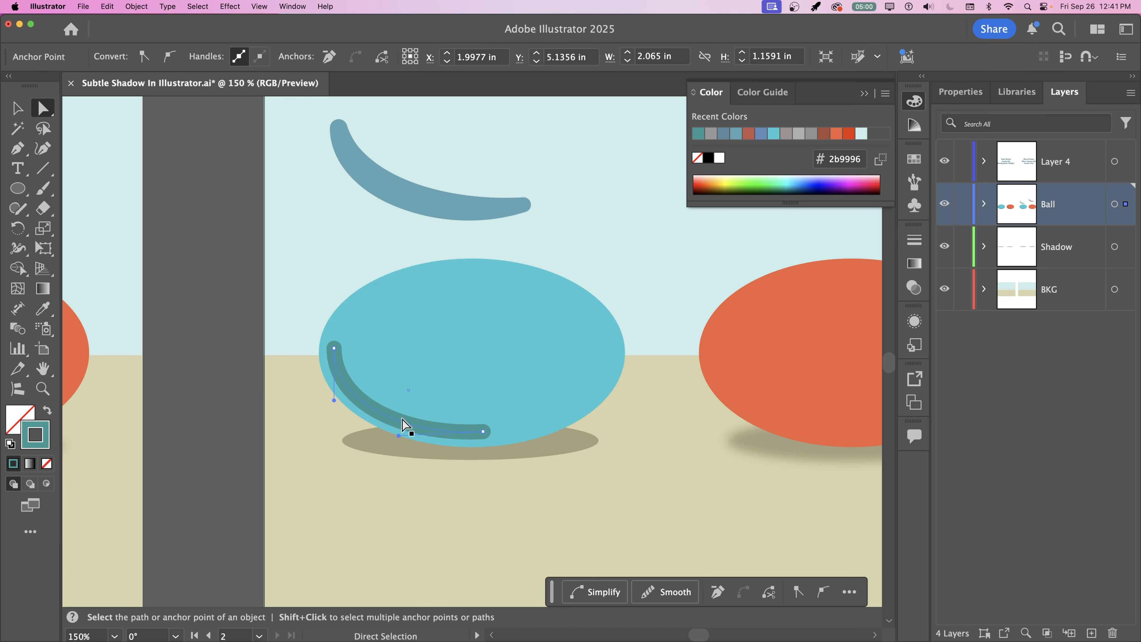
pyautogui.press('super+equal')
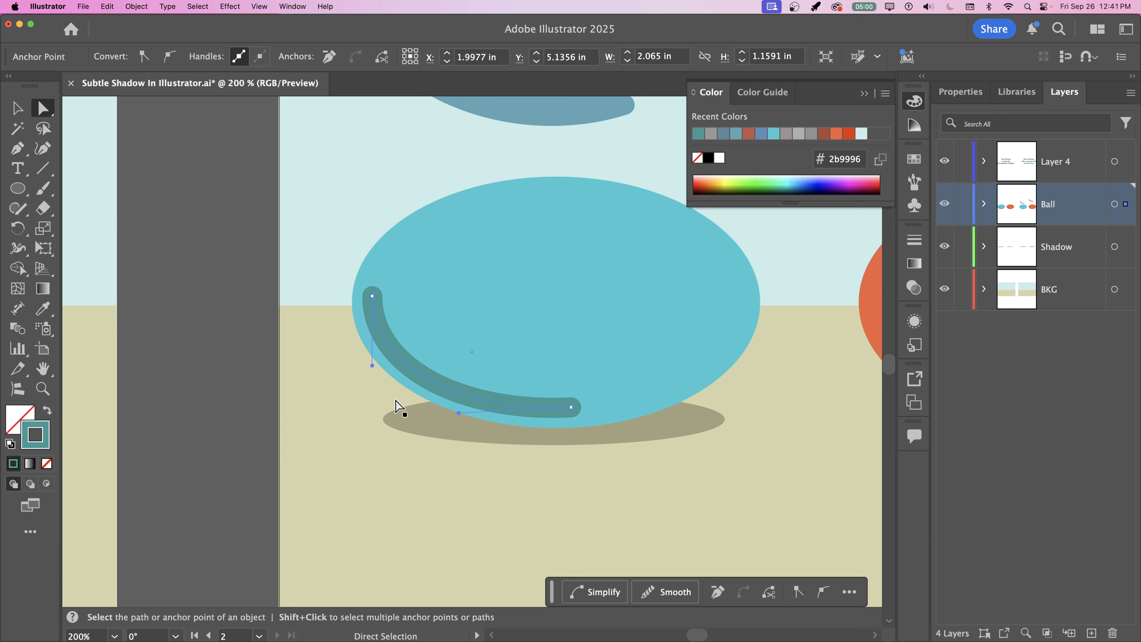
pyautogui.press('super+equal')
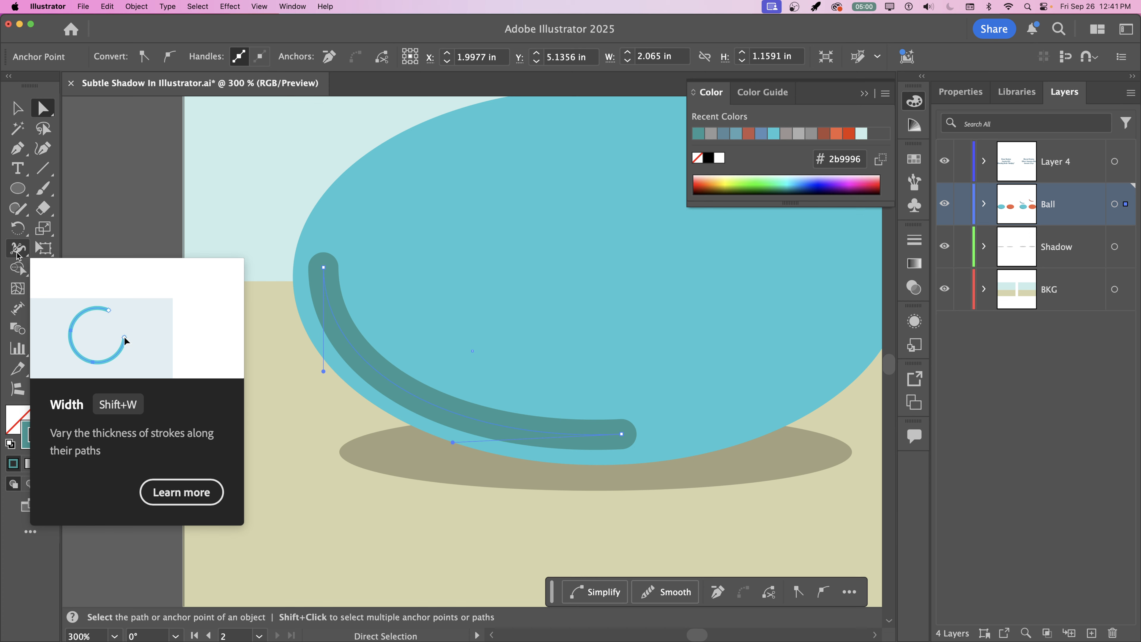
pyautogui.click(17, 253)
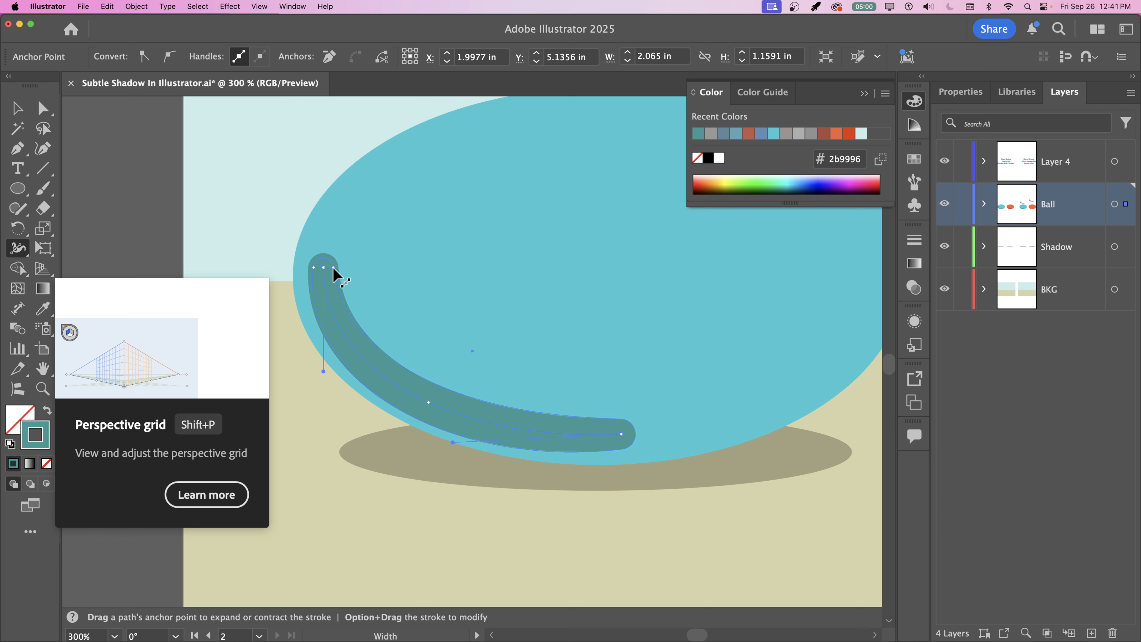
pyautogui.moveTo(333, 267); pyautogui.dragTo(333, 268)
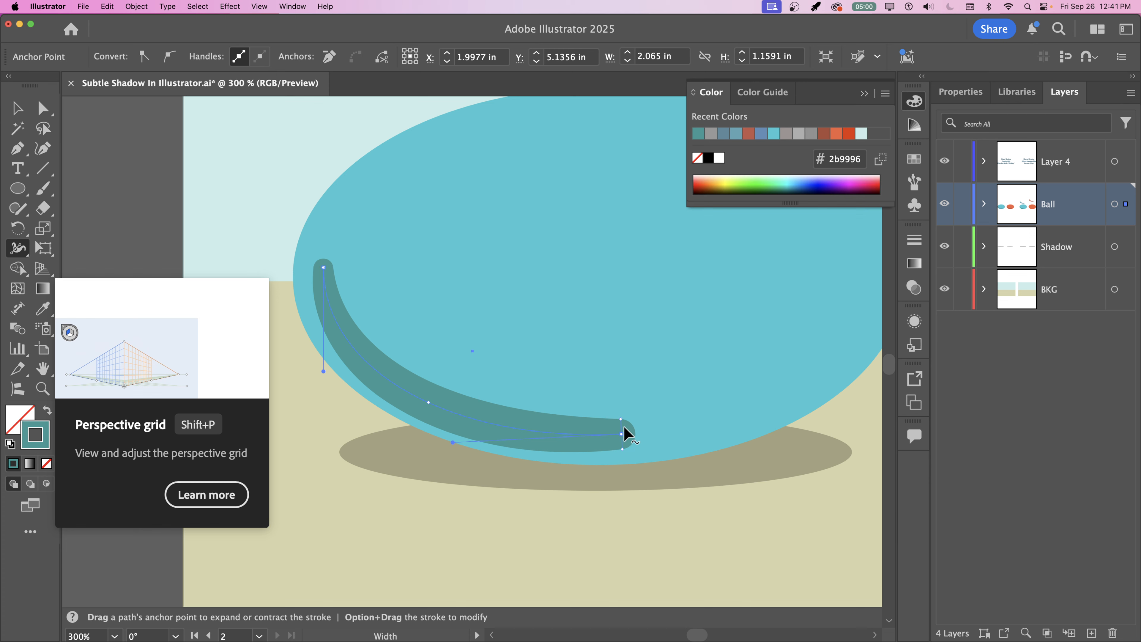
pyautogui.moveTo(625, 432); pyautogui.dragTo(623, 431)
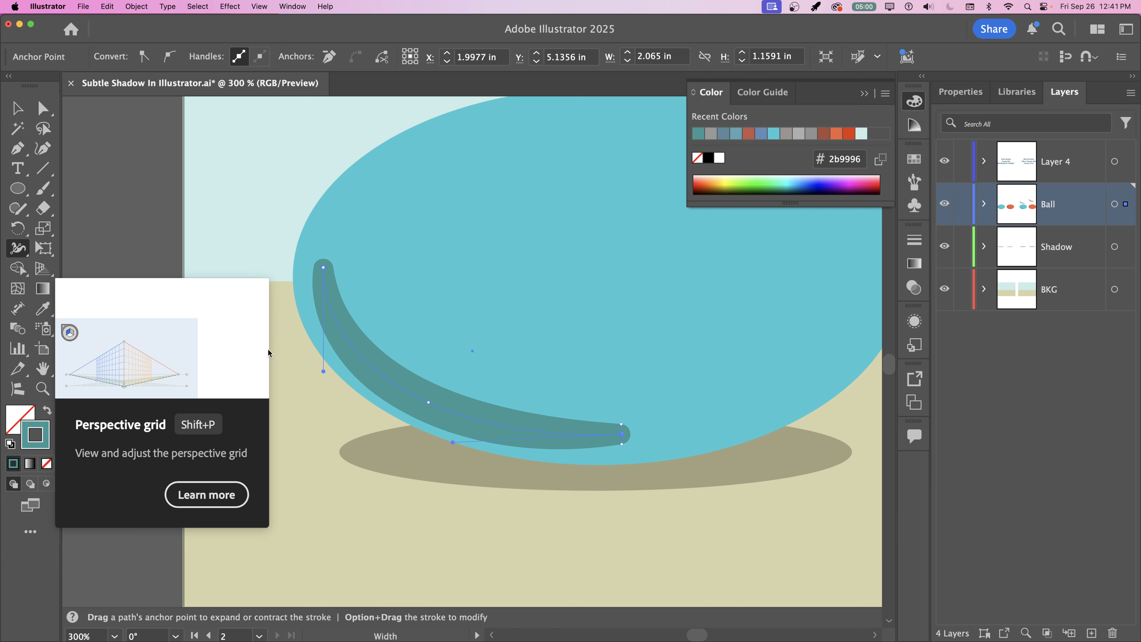
# Shift the teal stroke's two end anchor points slightly outward so the curve spans more of the ball's lower edge
pyautogui.press('super+minus')
pyautogui.press('super+minus')
pyautogui.press('super+minus')
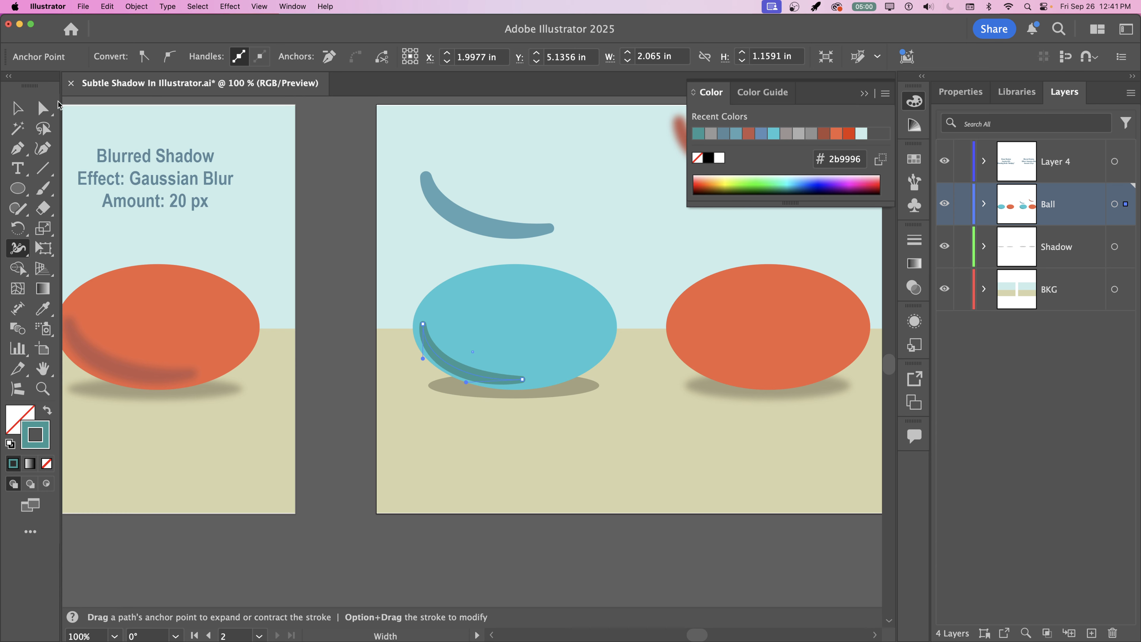
pyautogui.press('a')
pyautogui.click(338, 265)
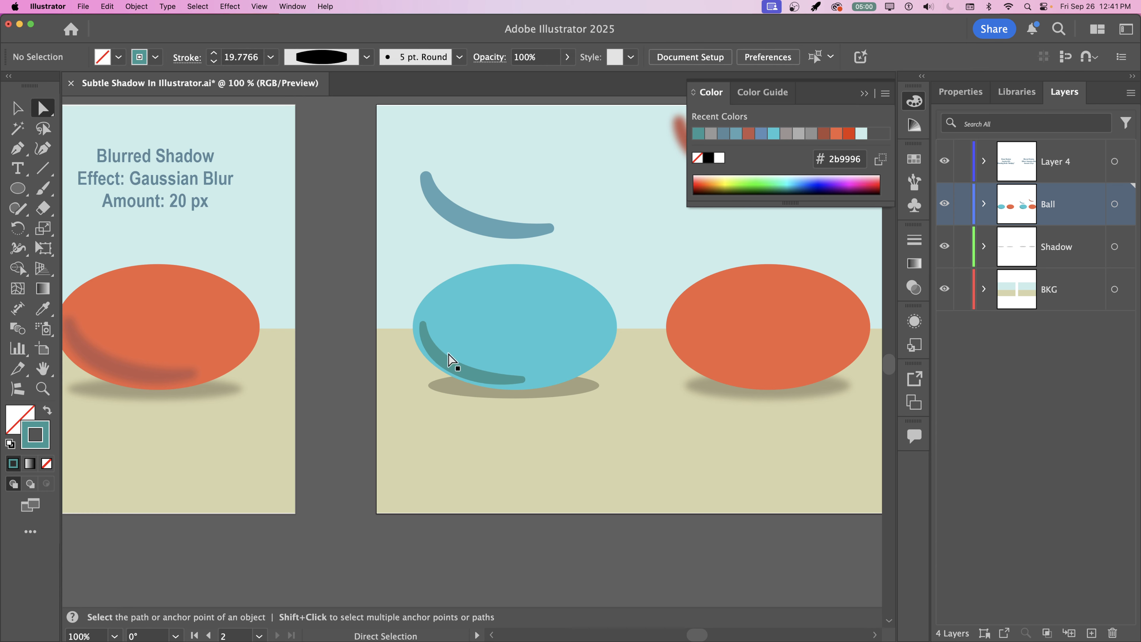
pyautogui.click(423, 323)
pyautogui.moveTo(527, 383); pyautogui.dragTo(535, 381)
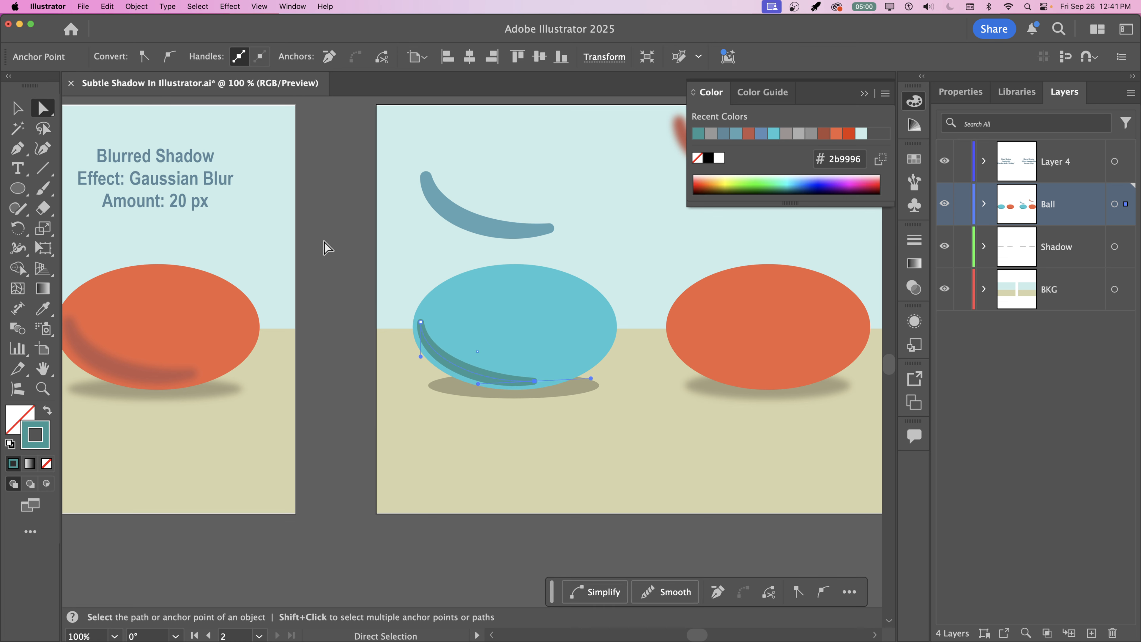
pyautogui.click(687, 546)
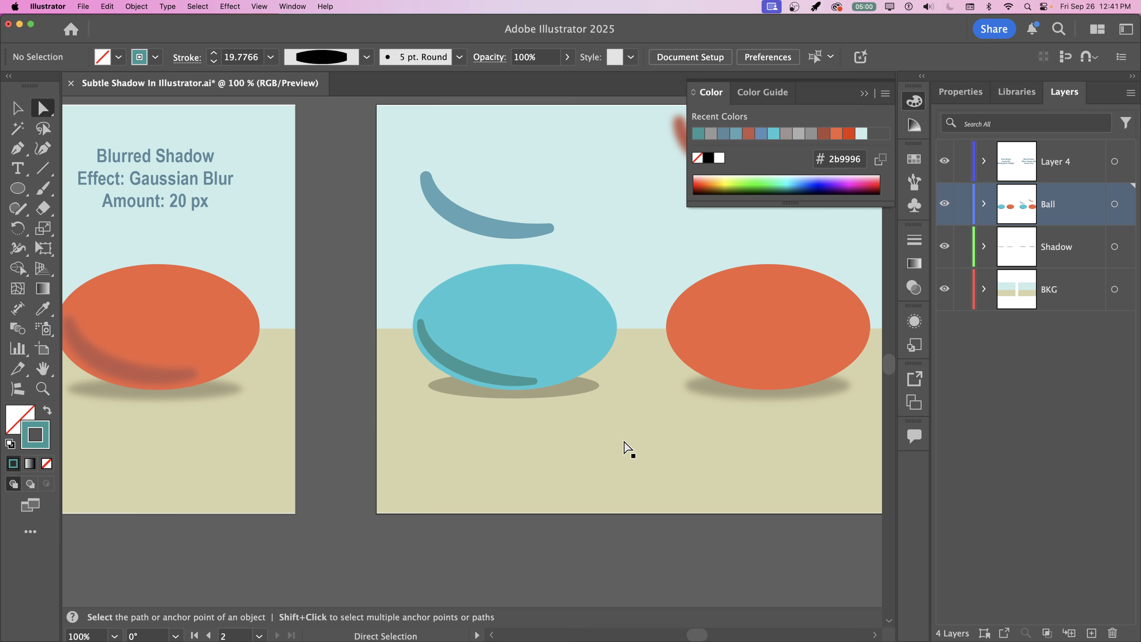
# Apply the gray-blue reference stroke's appearance to the teal curve on the ball with the Eyedropper
pyautogui.press('super+equal')
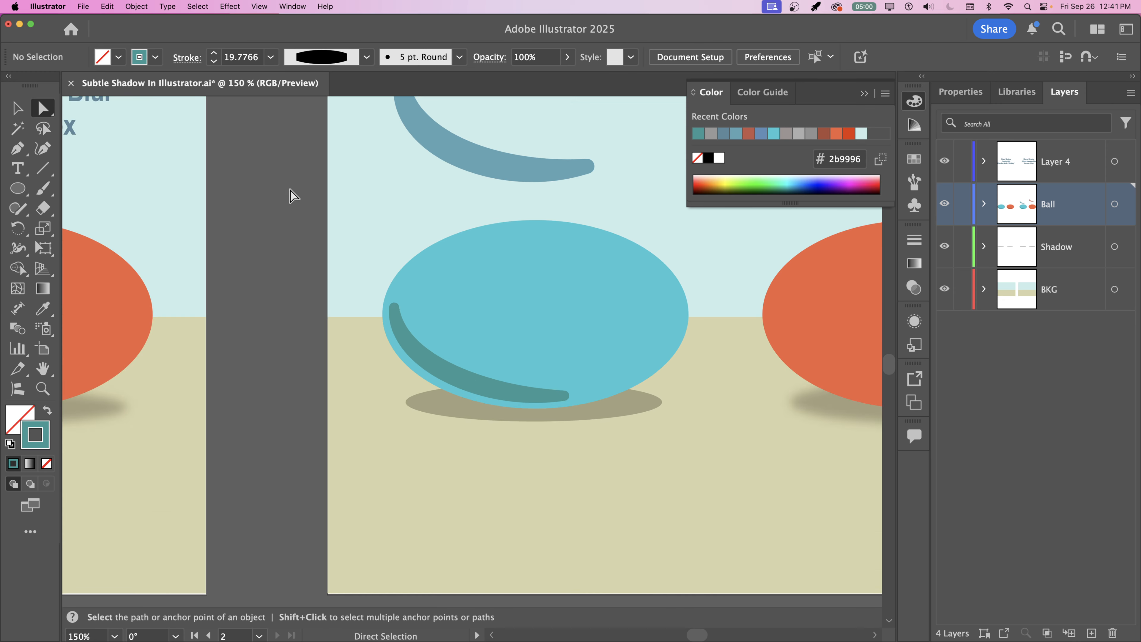
pyautogui.click(447, 372)
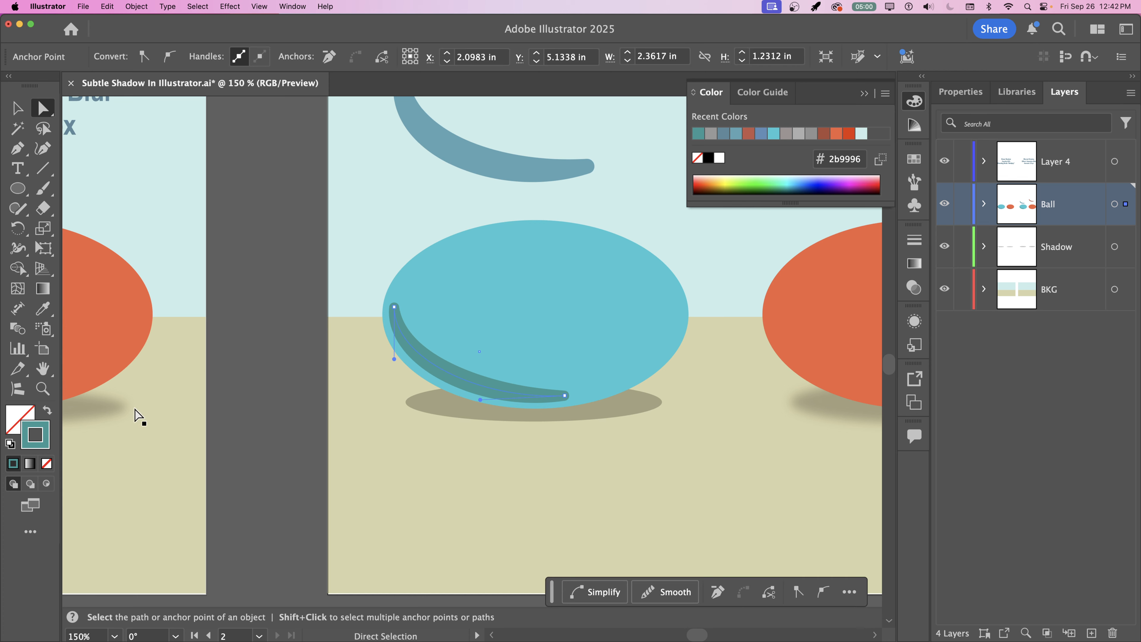
pyautogui.click(44, 309)
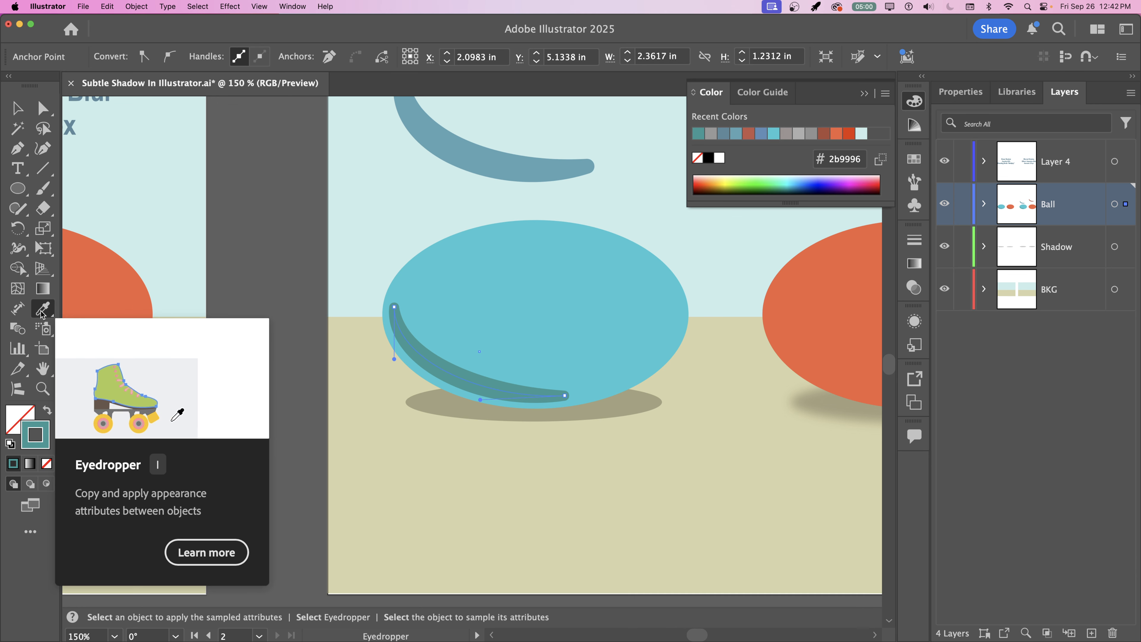
pyautogui.click(467, 152)
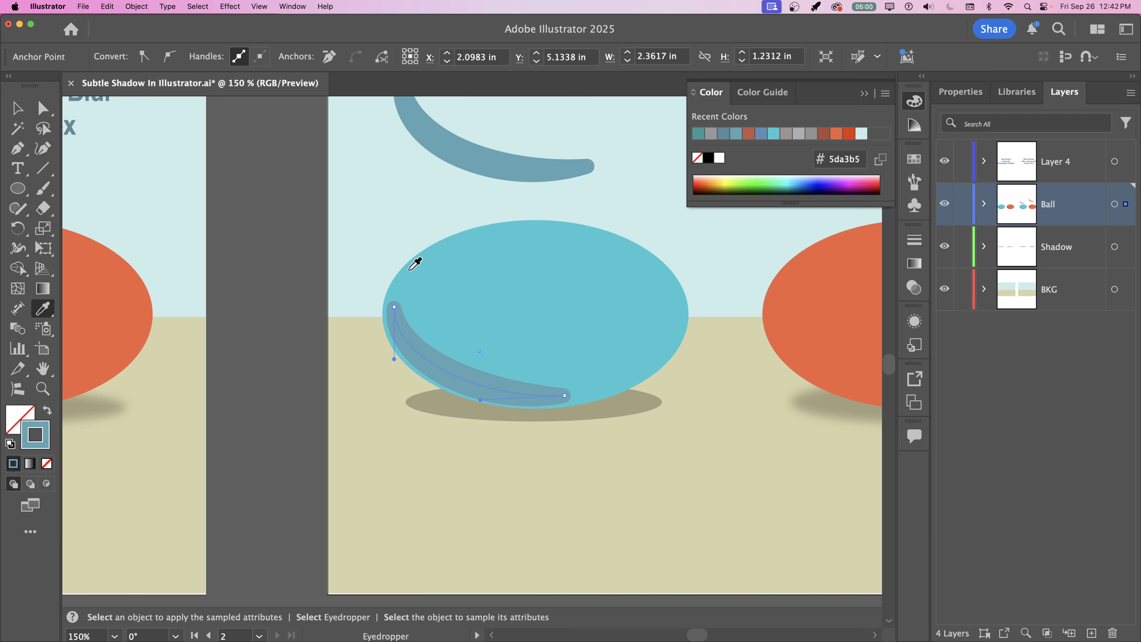
pyautogui.press('v')
pyautogui.click(268, 206)
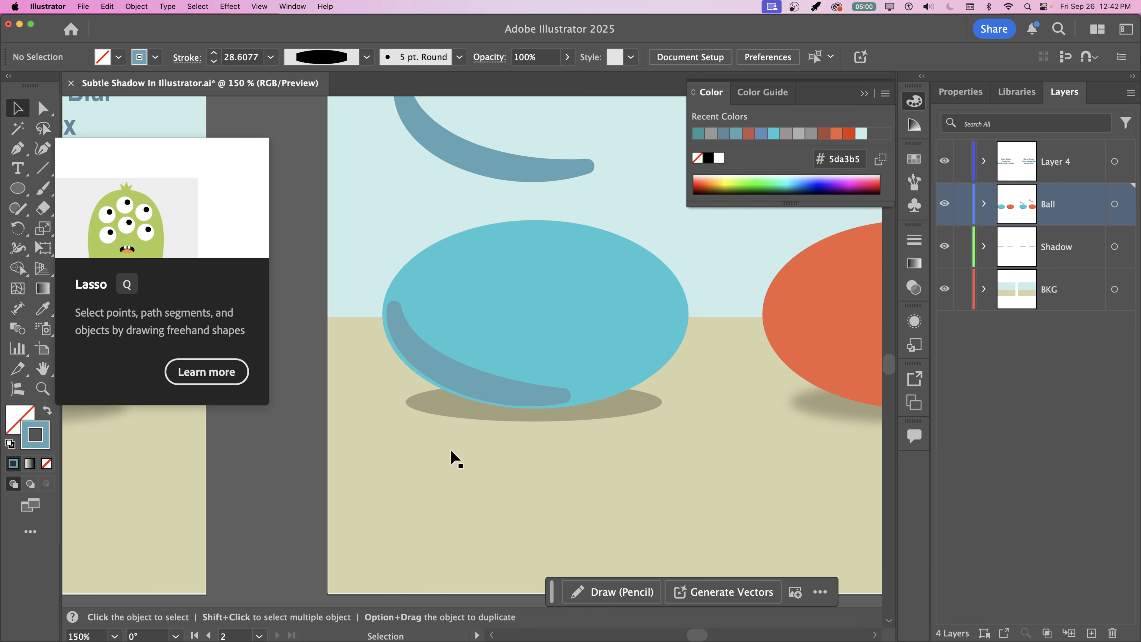
# Nudge the lower-right anchor point of the ball's shading stroke up so the thicker stroke stays inside the ball's edge
pyautogui.click(454, 379)
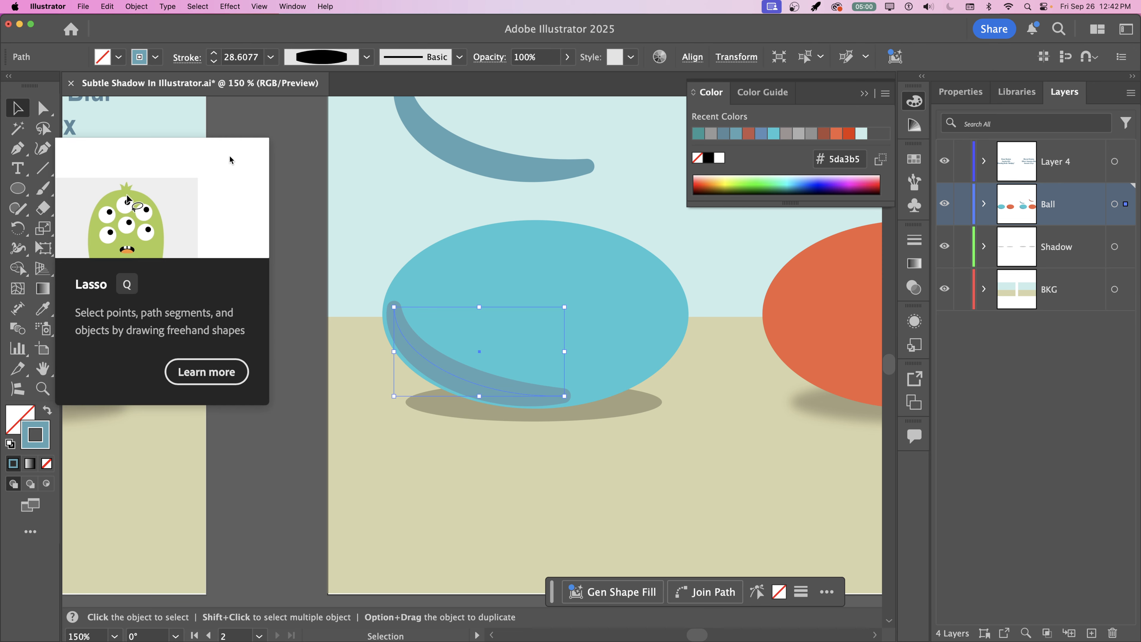
pyautogui.press('a')
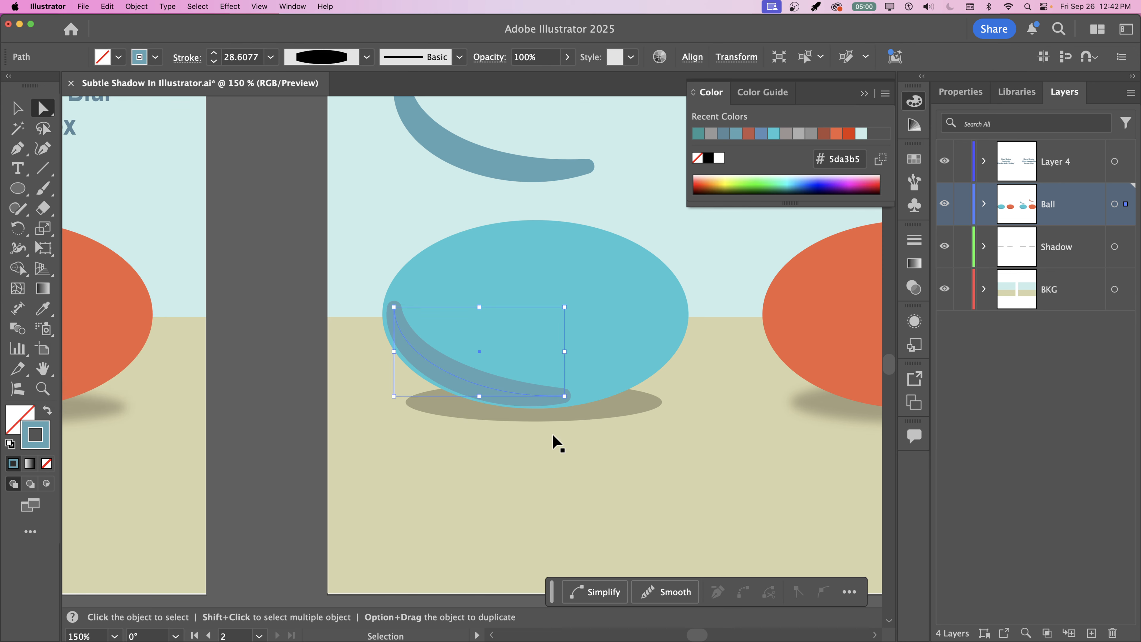
pyautogui.press('super+equal')
pyautogui.press('super+equal')
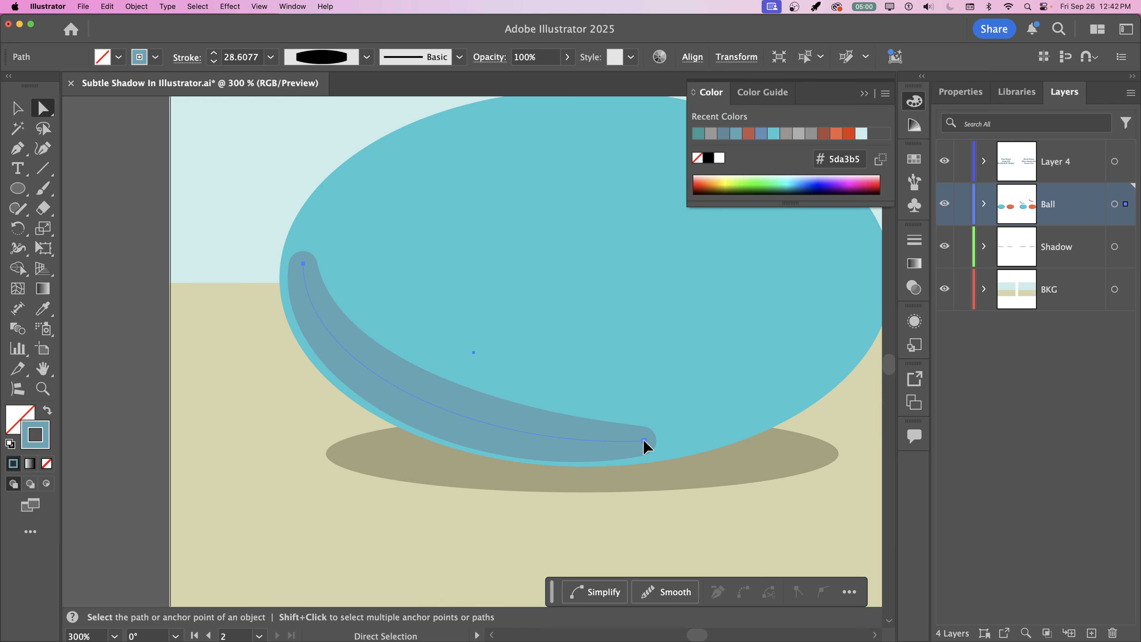
pyautogui.moveTo(644, 441); pyautogui.dragTo(647, 434)
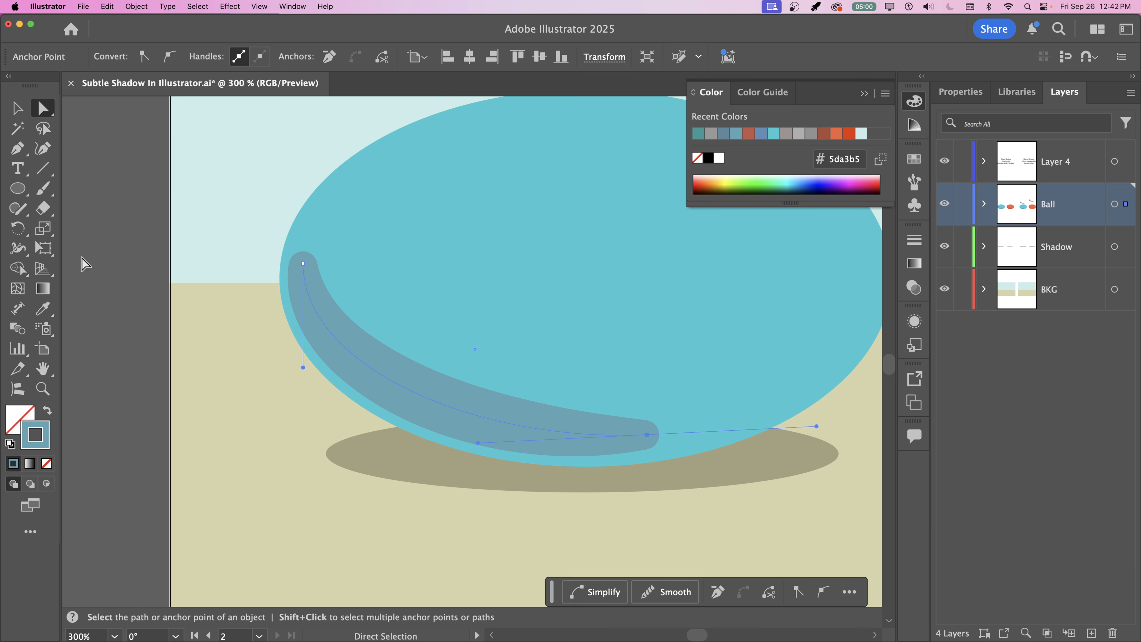
pyautogui.click(128, 319)
# Move the gray-blue reference stroke back up in the sky, level with the blurred red stroke, and select the blurred red stroke
pyautogui.press('super+minus')
pyautogui.press('super+minus')
pyautogui.press('super+minus')
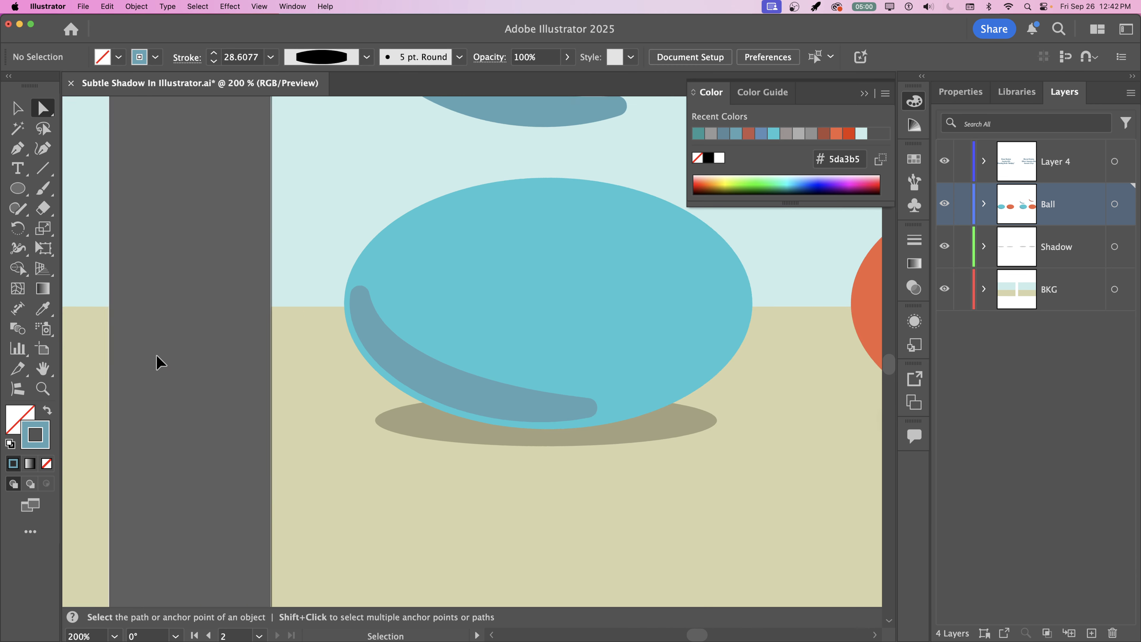
pyautogui.press('space')
pyautogui.moveTo(688, 417); pyautogui.dragTo(449, 448)
pyautogui.press('v')
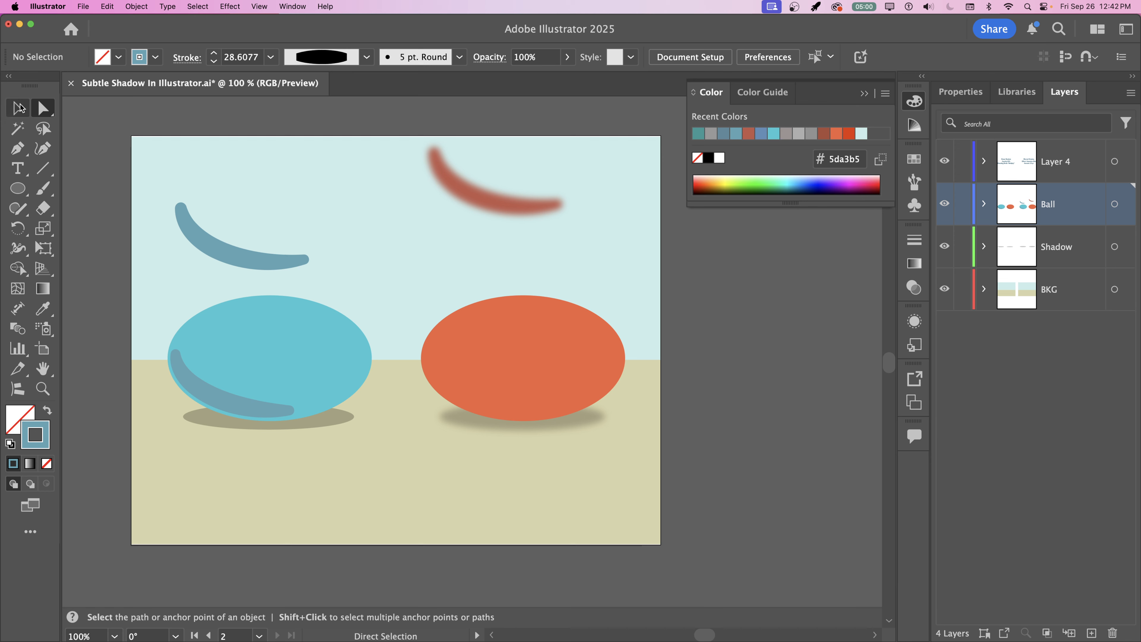
pyautogui.click(217, 211)
pyautogui.click(221, 256)
pyautogui.moveTo(221, 256); pyautogui.dragTo(222, 199)
pyautogui.click(504, 214)
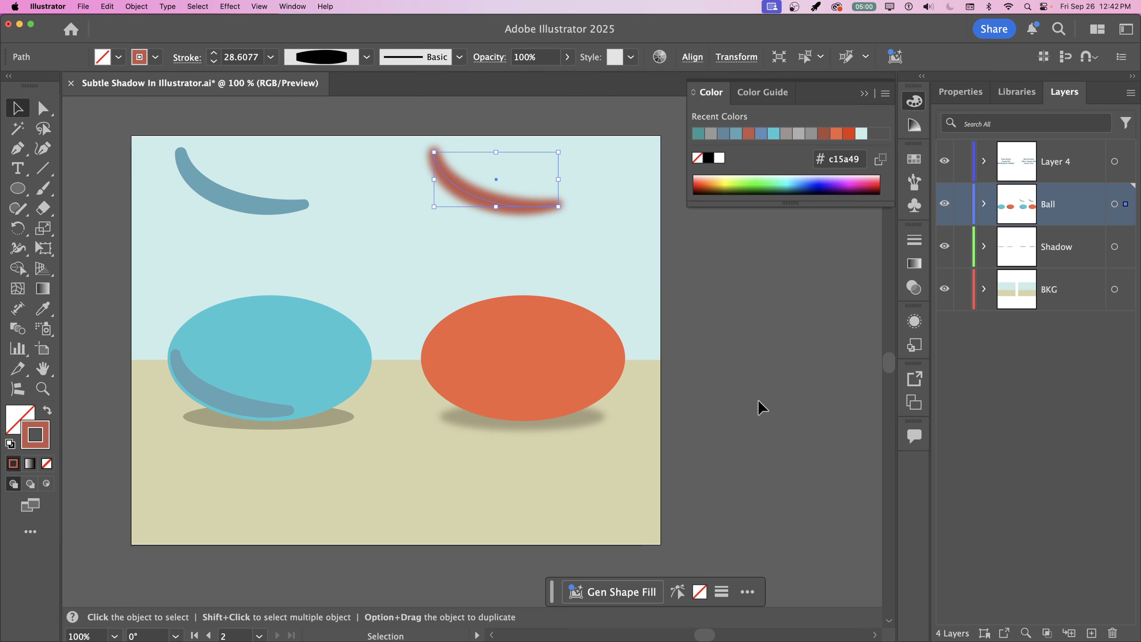
# Duplicate the blue ball's gray-blue shading stroke onto the matching lower edge of the orange ball
pyautogui.click(724, 516)
pyautogui.click(215, 406)
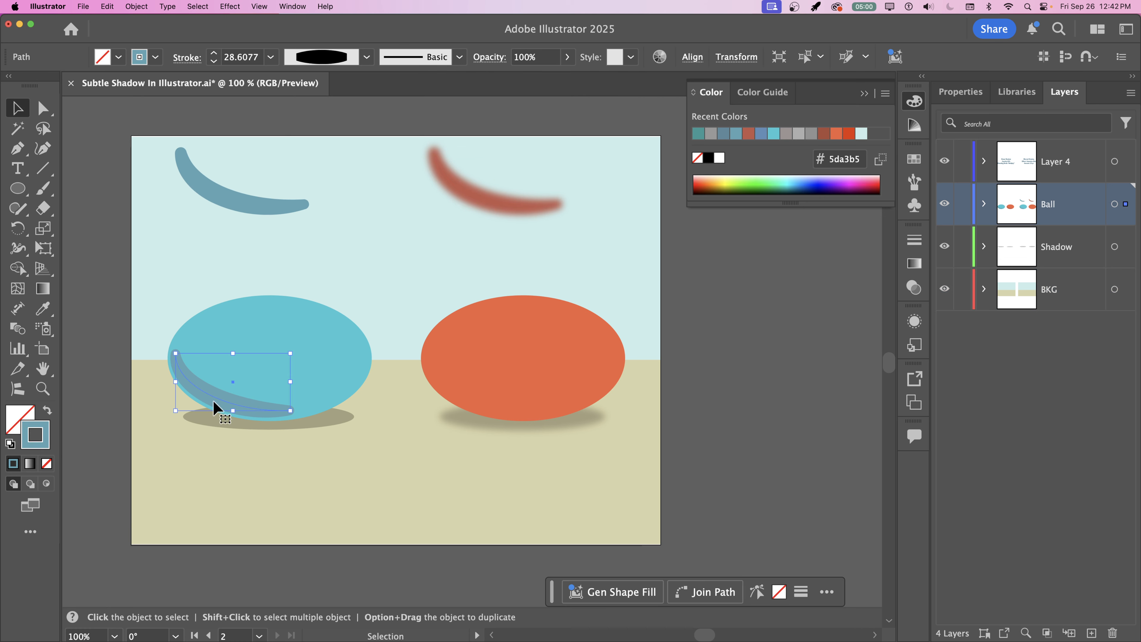
pyautogui.moveTo(213, 401)
pyautogui.mouseDown()
pyautogui.moveTo(428, 383)
pyautogui.moveTo(496, 408)
pyautogui.mouseUp()
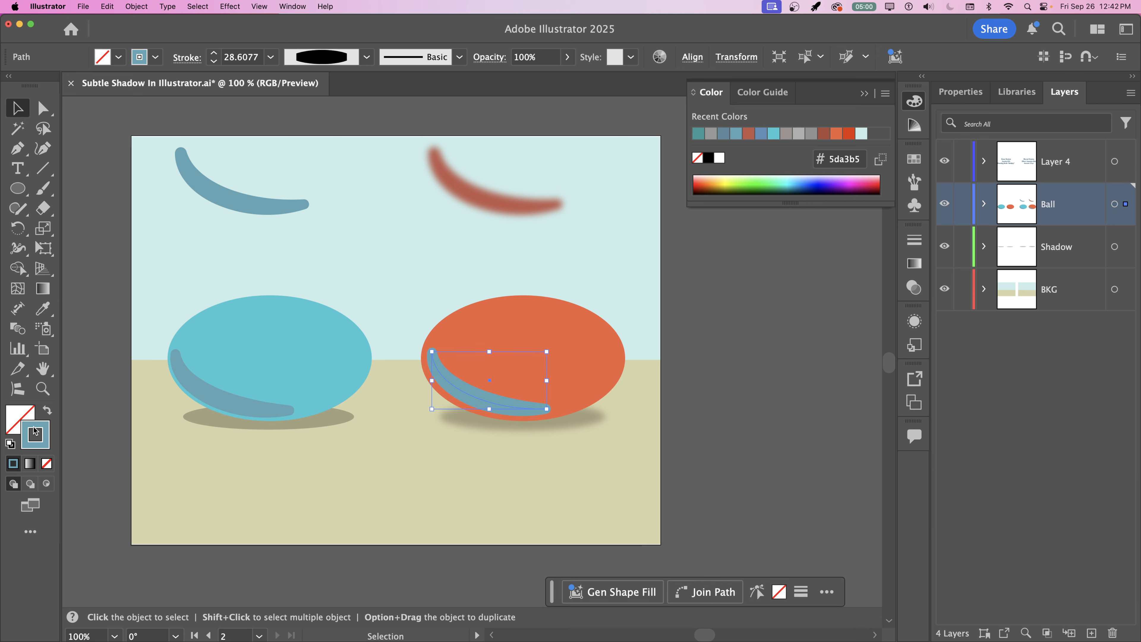
# Change the duplicated stroke's color on the orange ball to dark brown 93523b
pyautogui.doubleClick(44, 427)
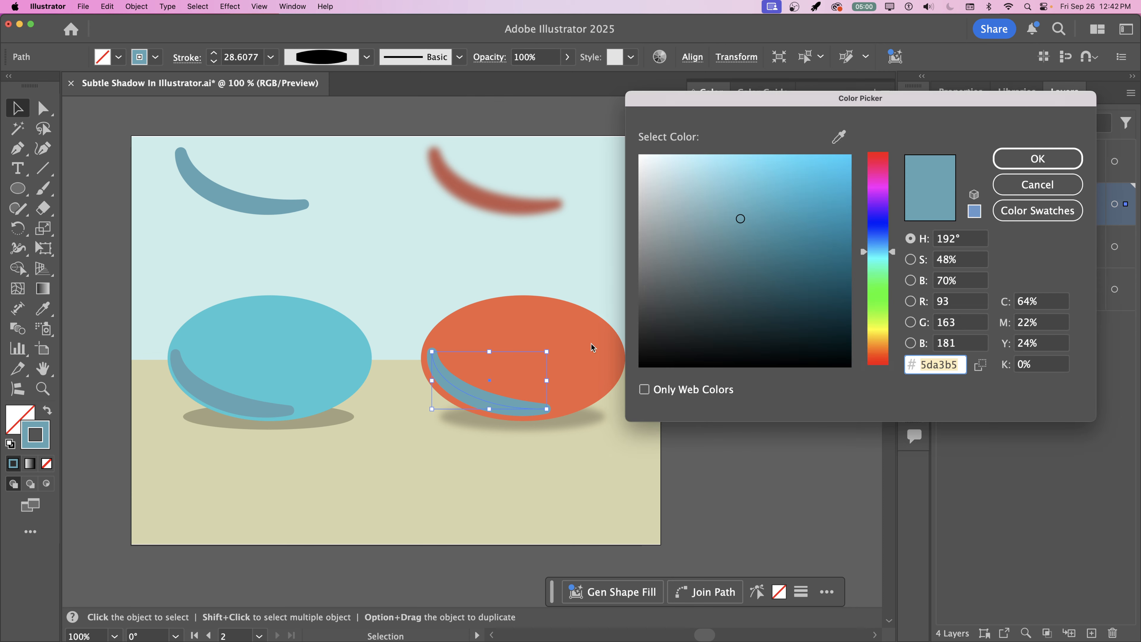
pyautogui.click(880, 343)
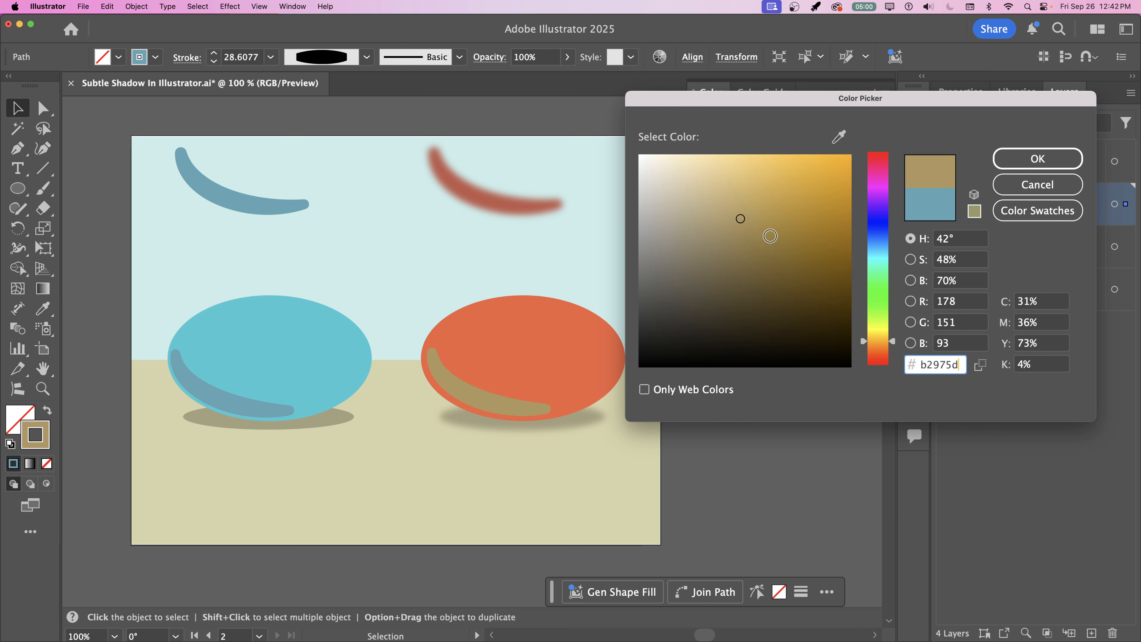
pyautogui.moveTo(769, 235)
pyautogui.mouseDown()
pyautogui.moveTo(763, 268)
pyautogui.moveTo(798, 250)
pyautogui.mouseUp()
pyautogui.moveTo(892, 345); pyautogui.dragTo(894, 355)
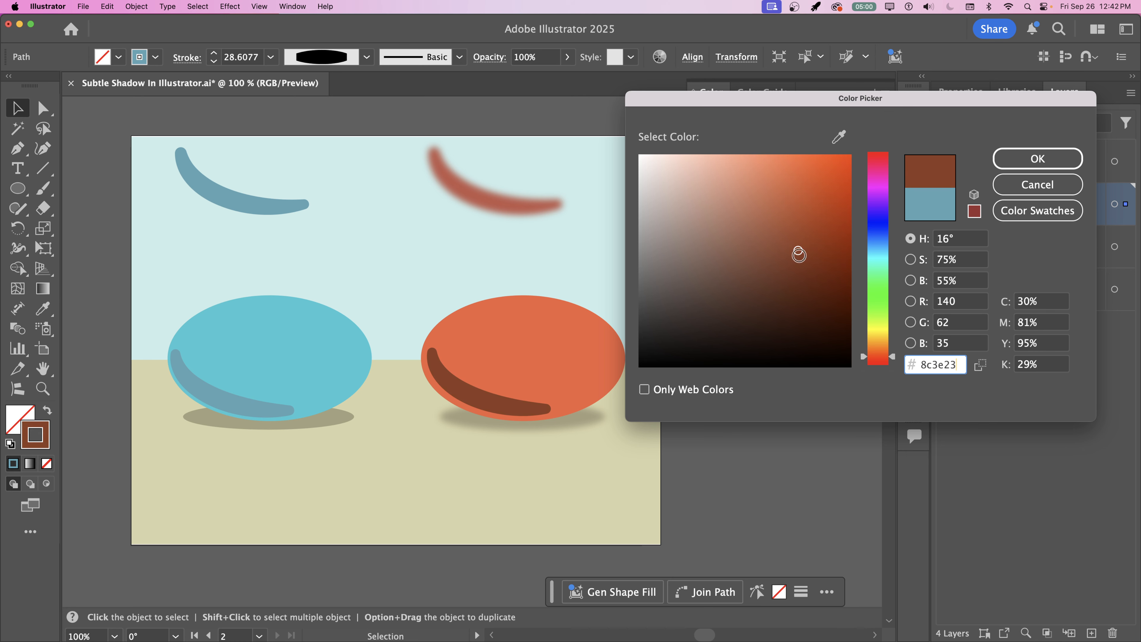
pyautogui.moveTo(799, 255)
pyautogui.mouseDown()
pyautogui.moveTo(777, 232)
pyautogui.moveTo(766, 244)
pyautogui.mouseUp()
pyautogui.click(1034, 168)
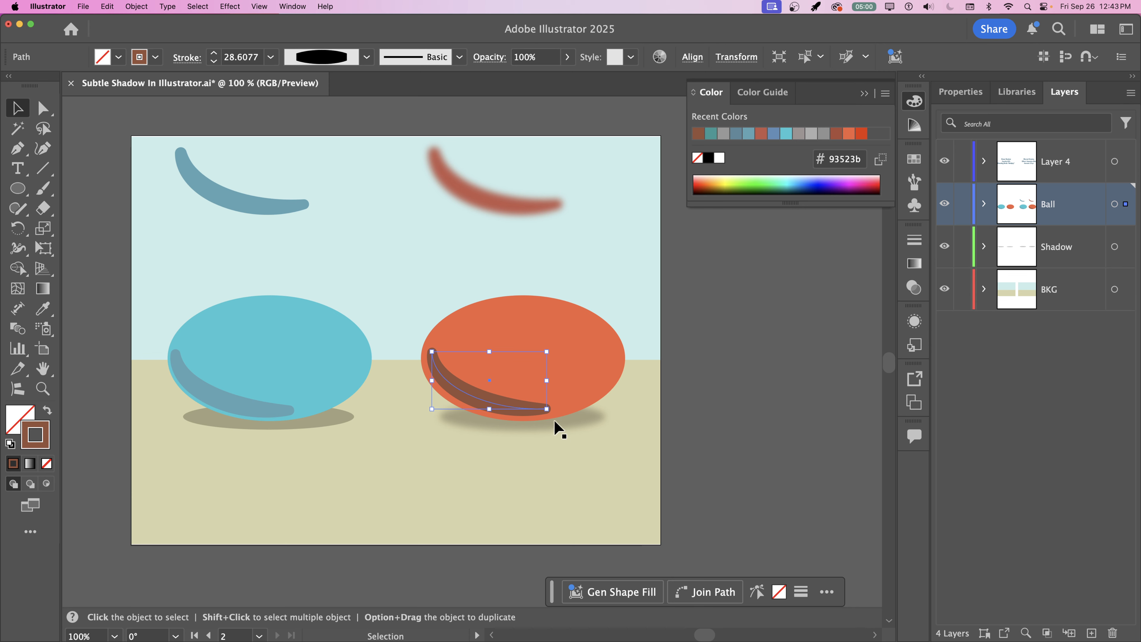
# Apply a Gaussian Blur with a 20-pixel radius to the brown shading stroke on the orange ball
pyautogui.click(222, 7)
pyautogui.moveTo(241, 254)
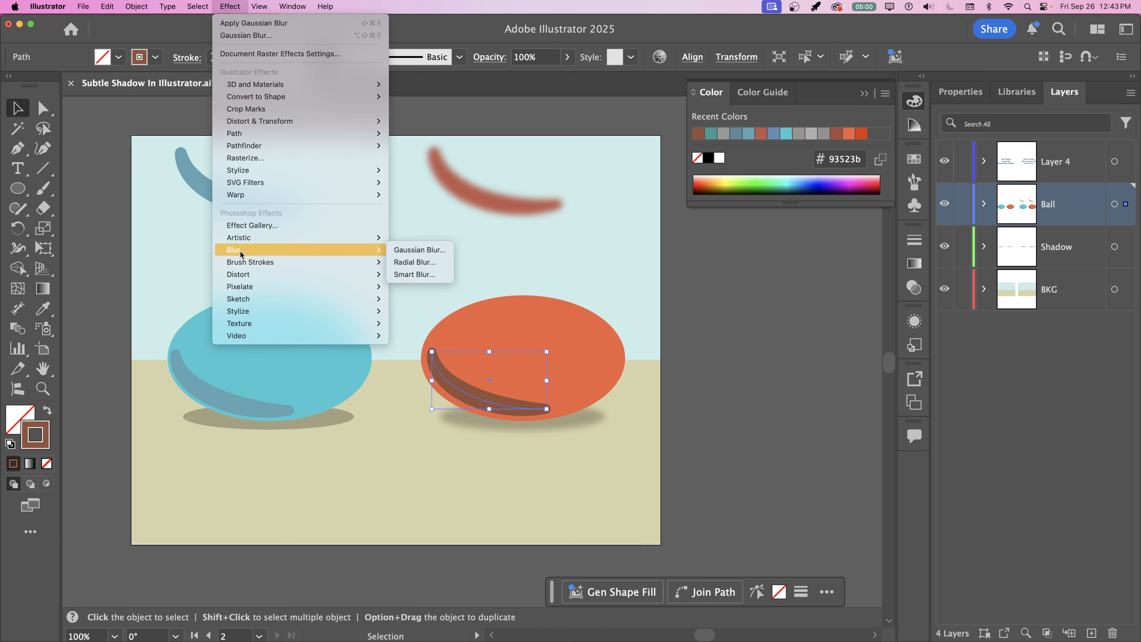
pyautogui.click(416, 250)
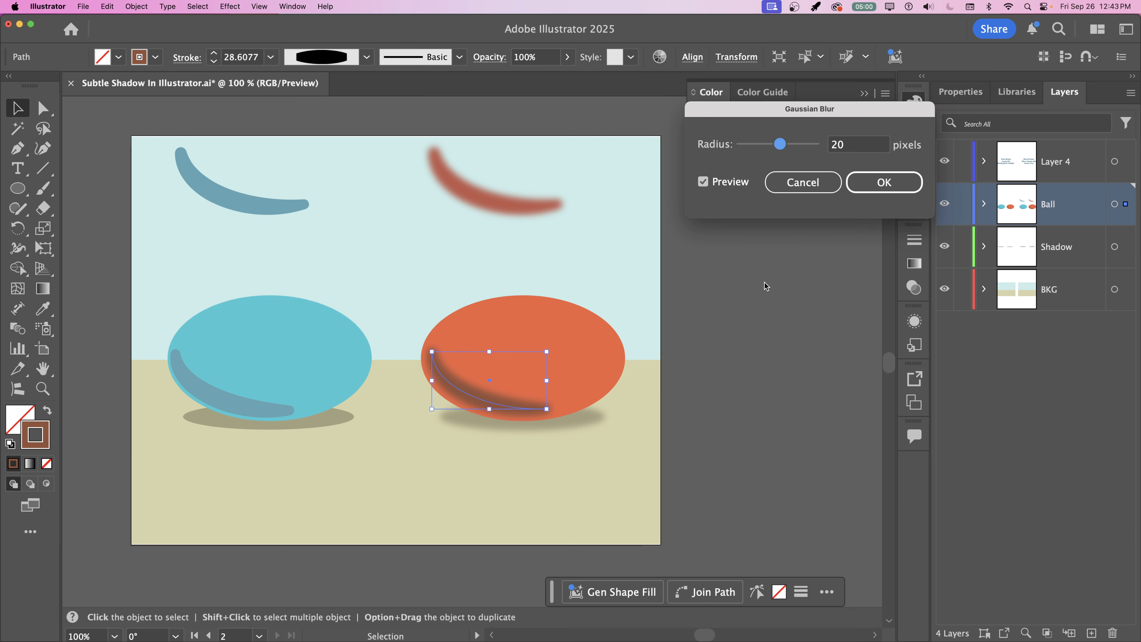
pyautogui.click(881, 183)
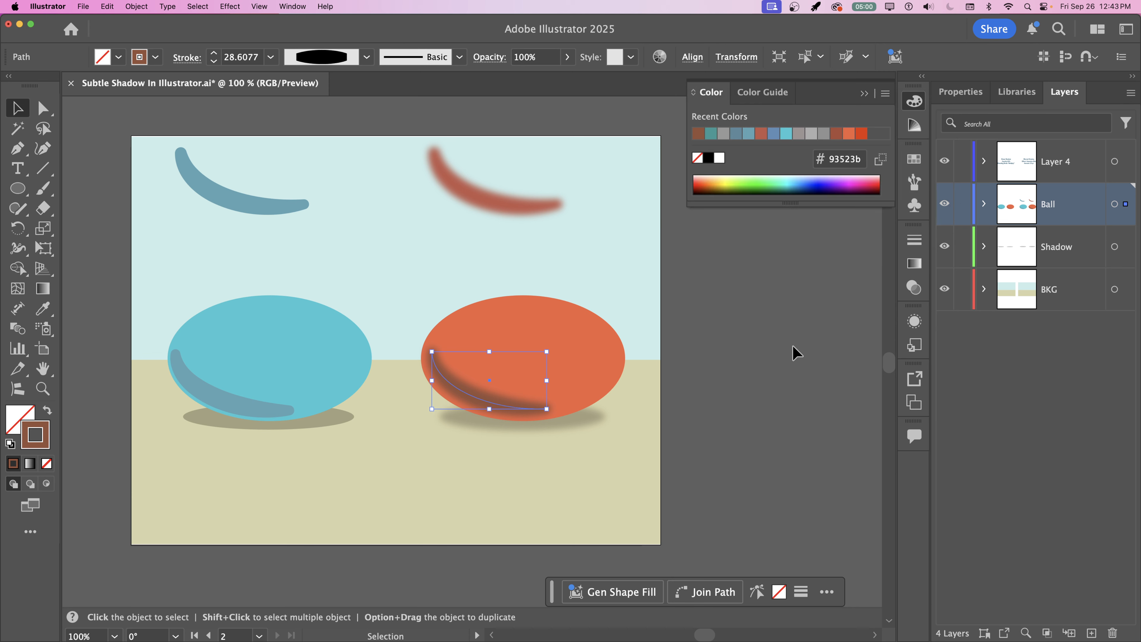
pyautogui.click(796, 352)
# Lower the opacity of the orange ball's blurred shading stroke to 60%
pyautogui.press('super+minus')
pyautogui.press('super+minus')
pyautogui.press('super+minus')
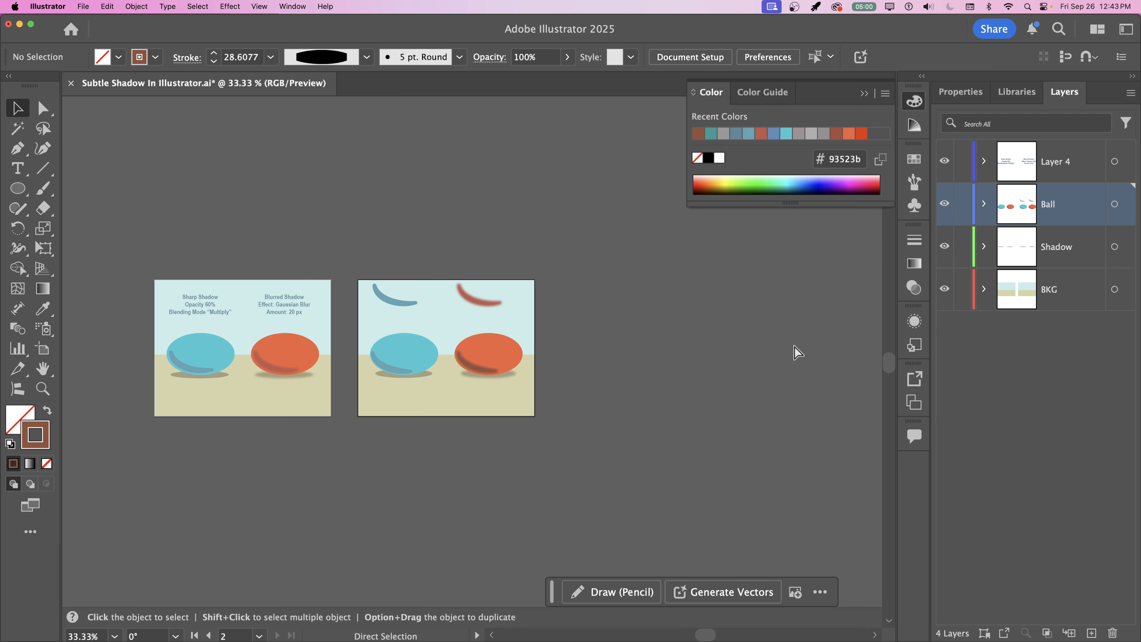
pyautogui.press('super+equal')
pyautogui.press('super+equal')
pyautogui.press('super+equal')
pyautogui.press('super+equal')
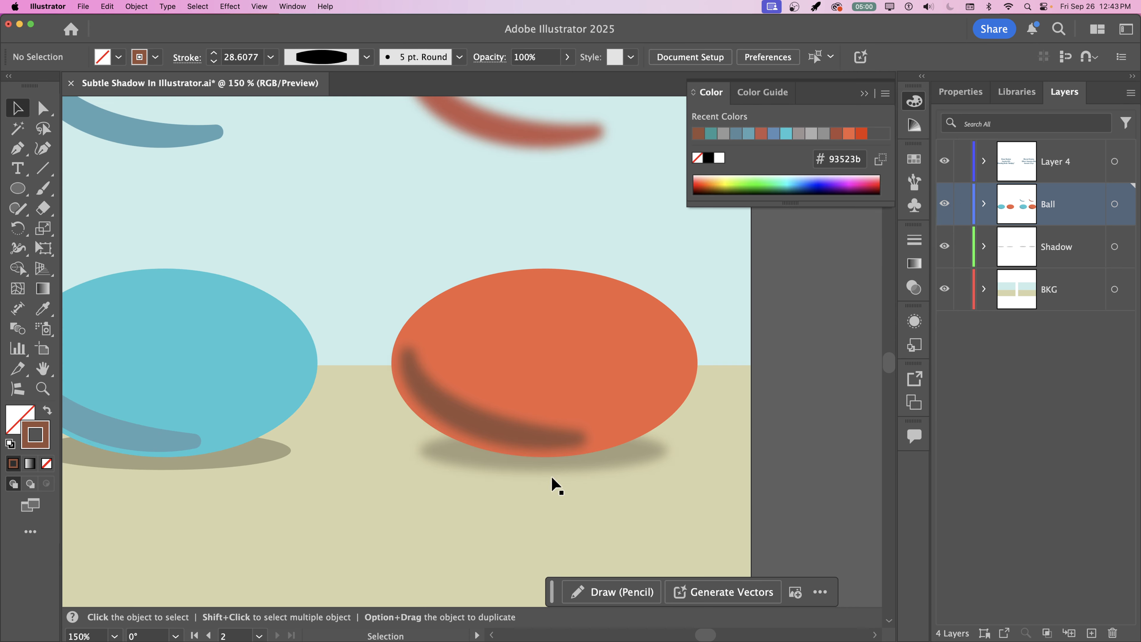
pyautogui.click(476, 426)
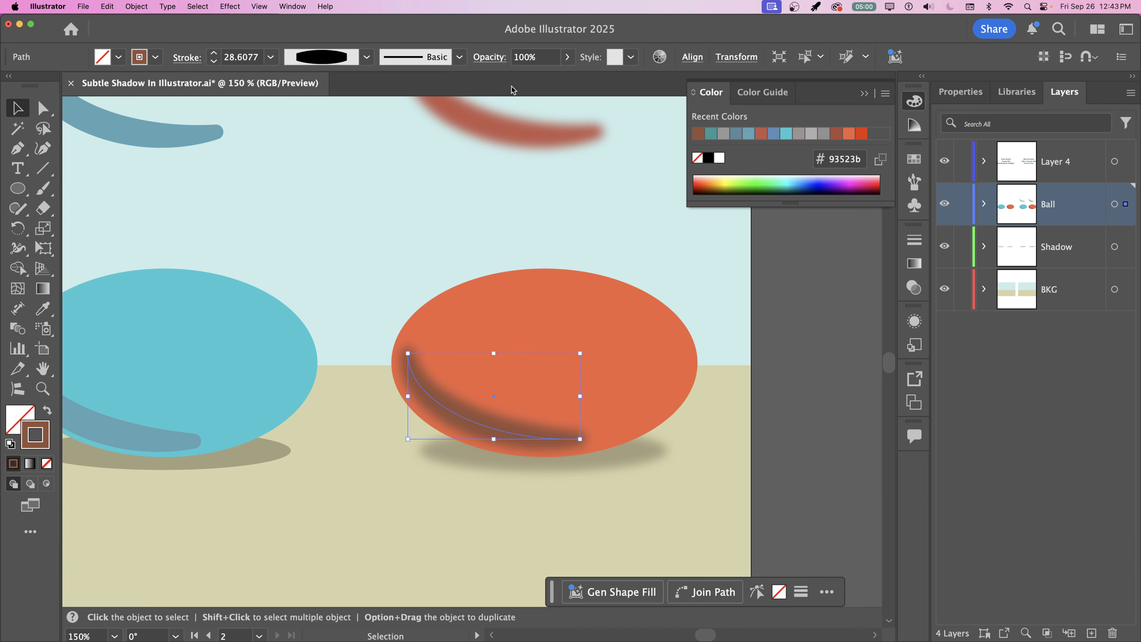
pyautogui.click(567, 57)
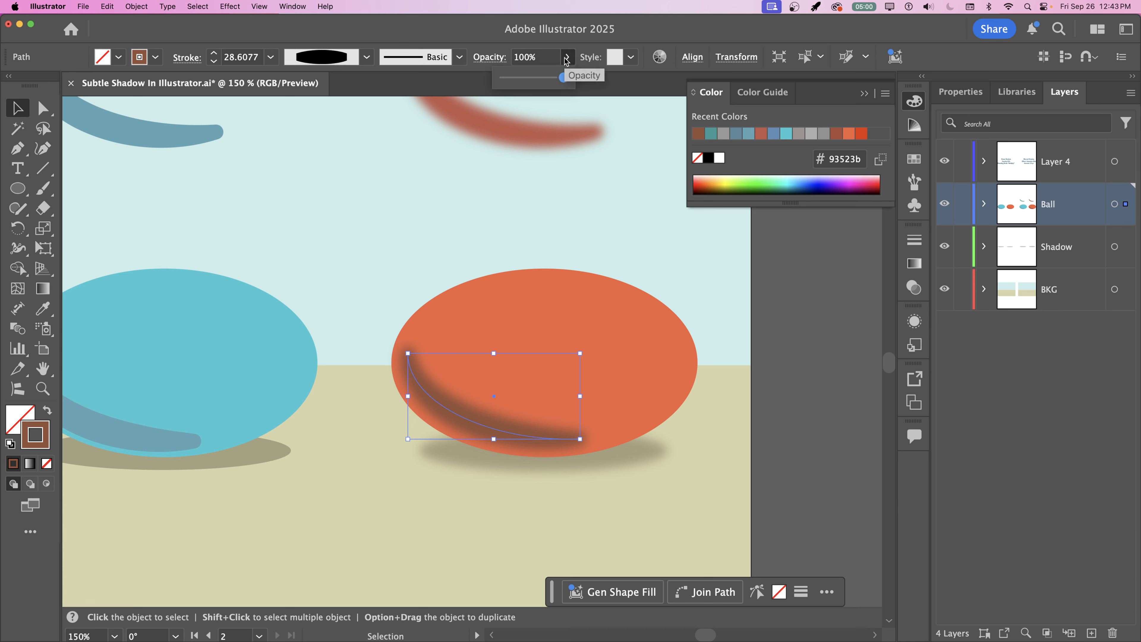
pyautogui.moveTo(561, 77); pyautogui.dragTo(539, 80)
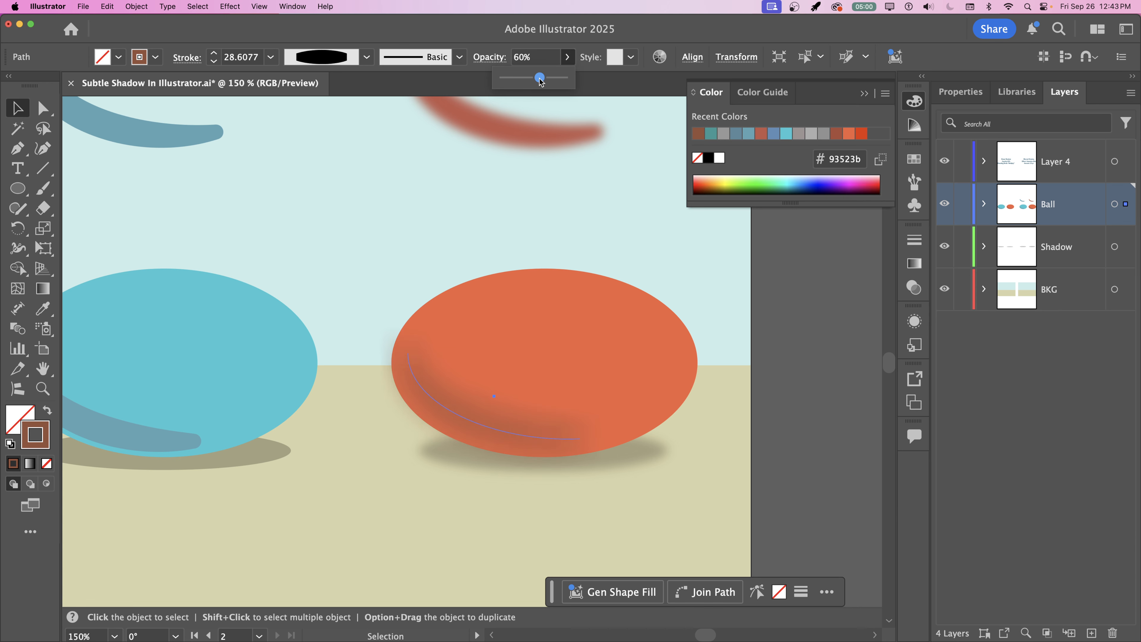
pyautogui.moveTo(540, 81); pyautogui.dragTo(539, 80)
# Try the Multiply blending mode on the orange ball's blurred shading stroke and revert it to Normal
pyautogui.click(489, 57)
pyautogui.click(350, 84)
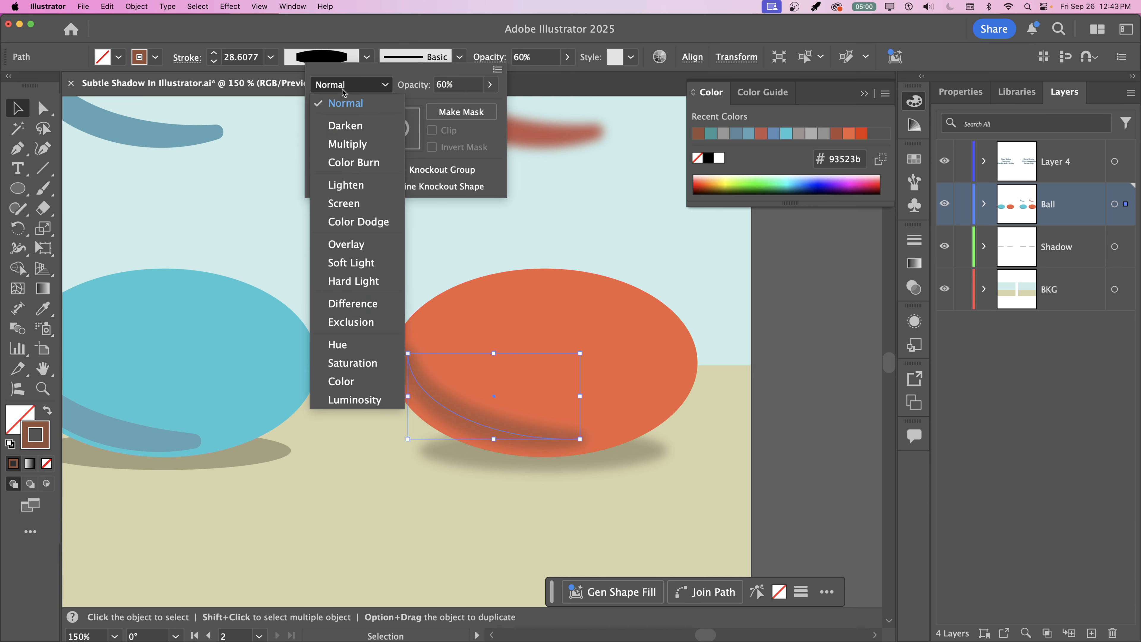
pyautogui.click(345, 149)
pyautogui.click(824, 403)
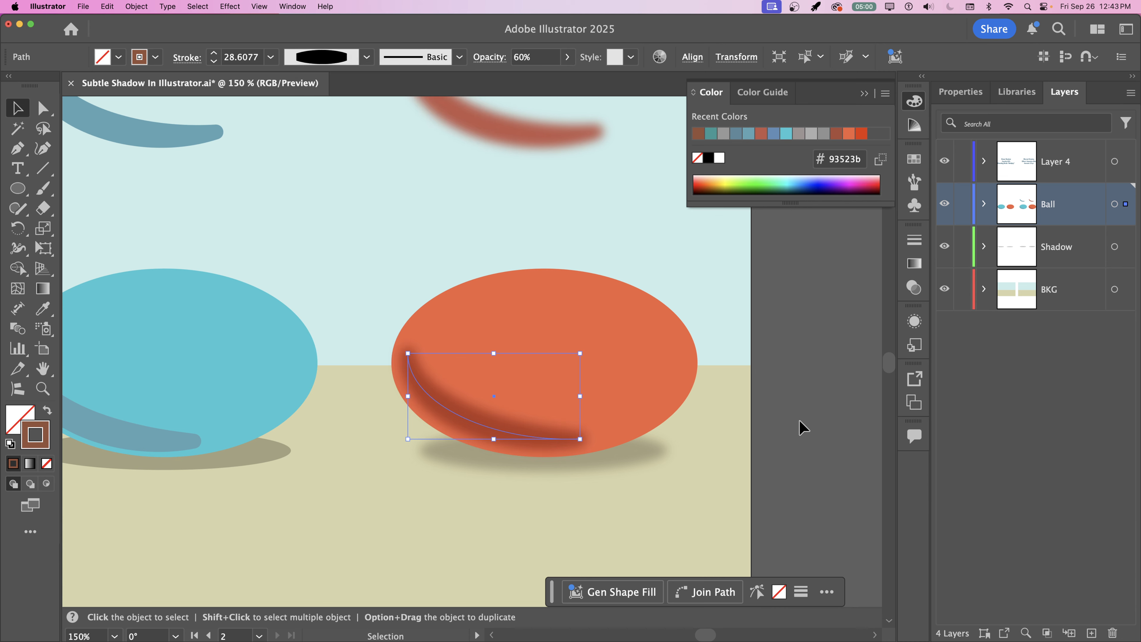
pyautogui.click(803, 426)
pyautogui.press('super+minus')
pyautogui.press('super+minus')
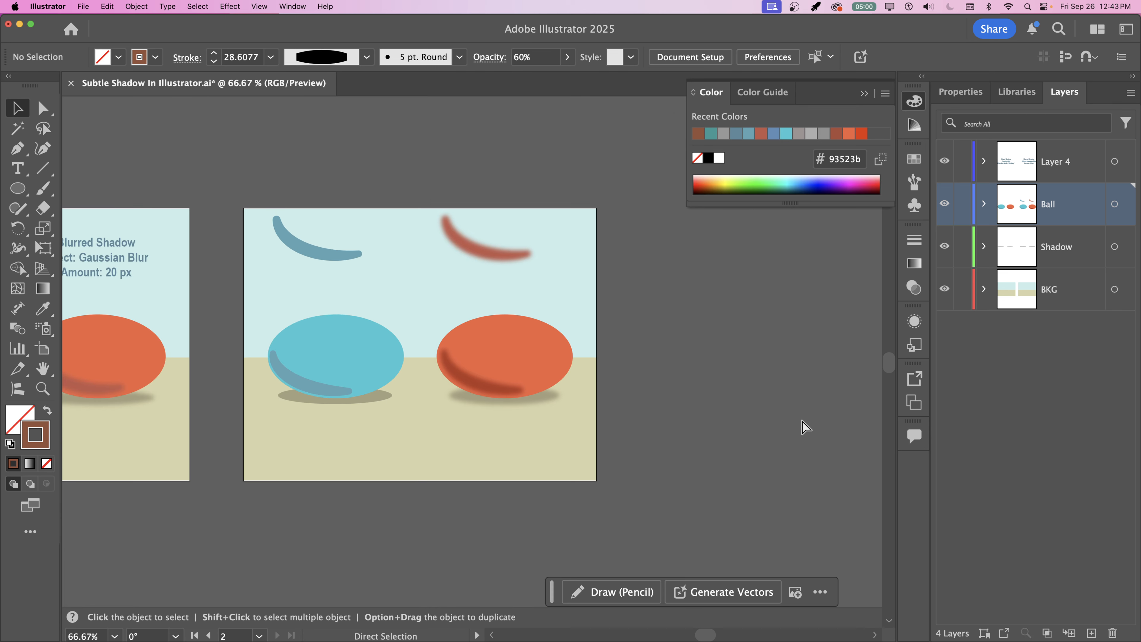
pyautogui.press('super+plus')
pyautogui.press('super+plus')
pyautogui.click(609, 428)
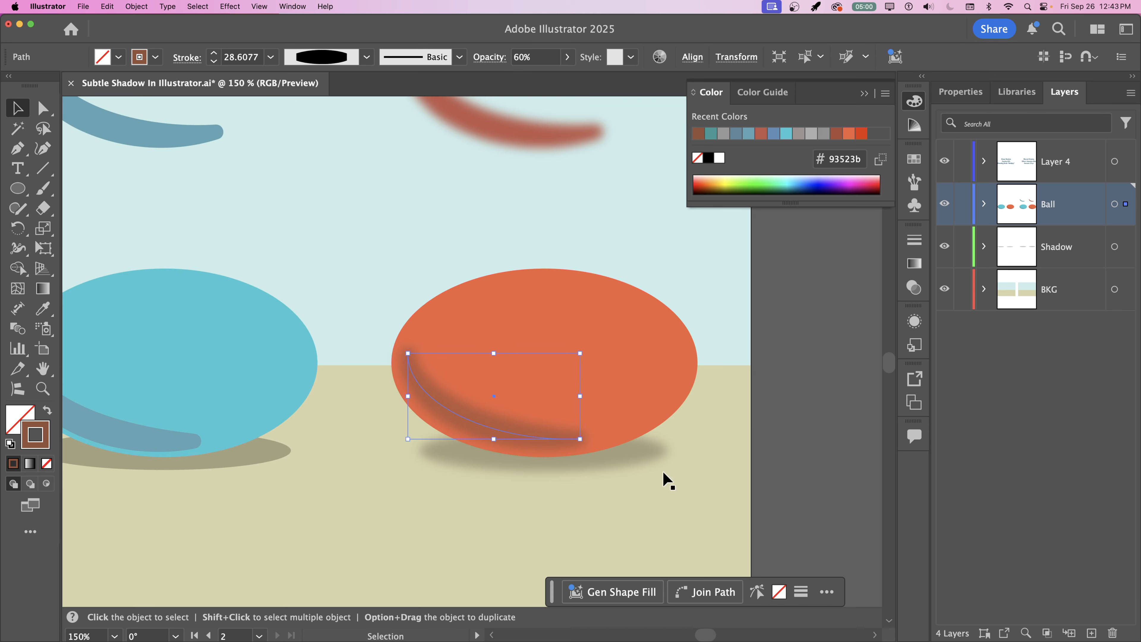
pyautogui.click(836, 434)
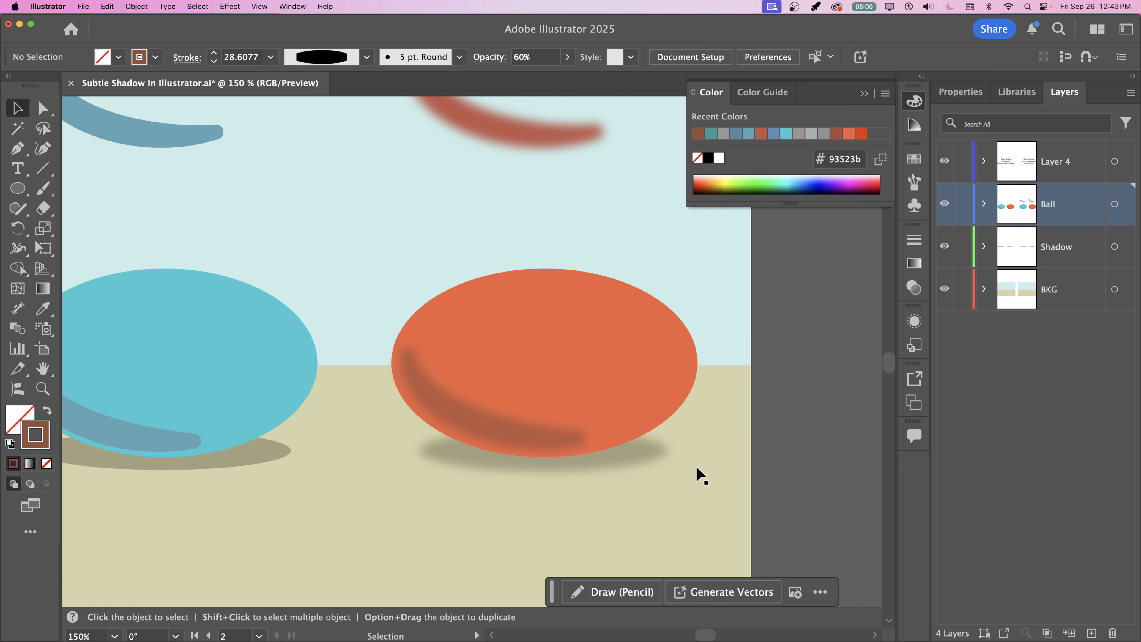
# Delete the gray-blue and the blurred red reference strokes from the sky above the balls
pyautogui.press('super+minus')
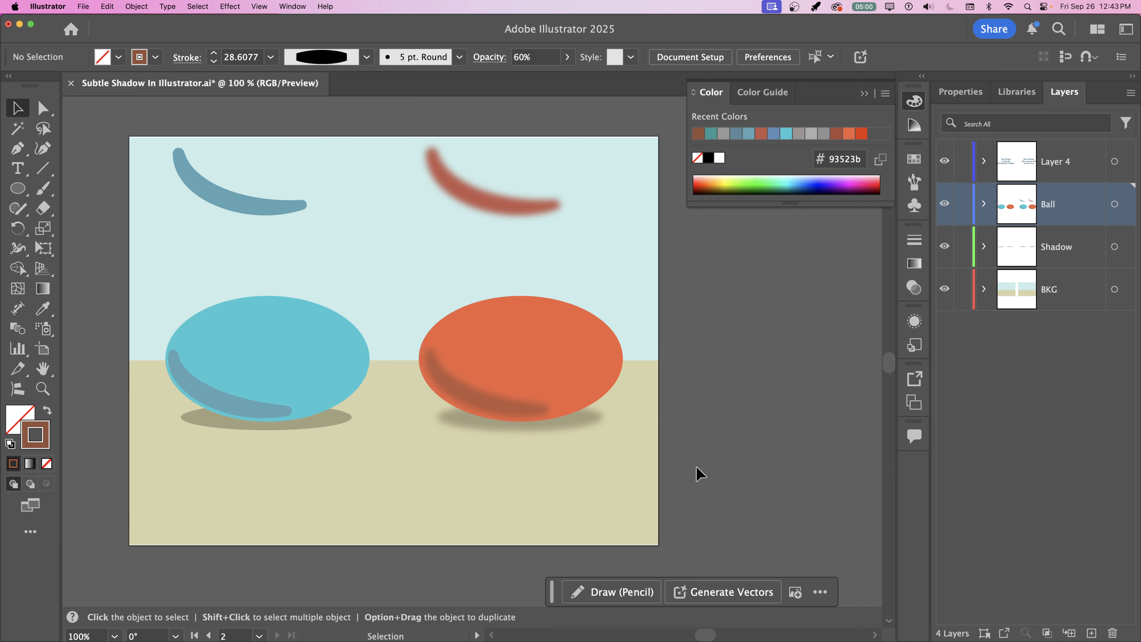
pyautogui.click(250, 211)
pyautogui.press('Delete')
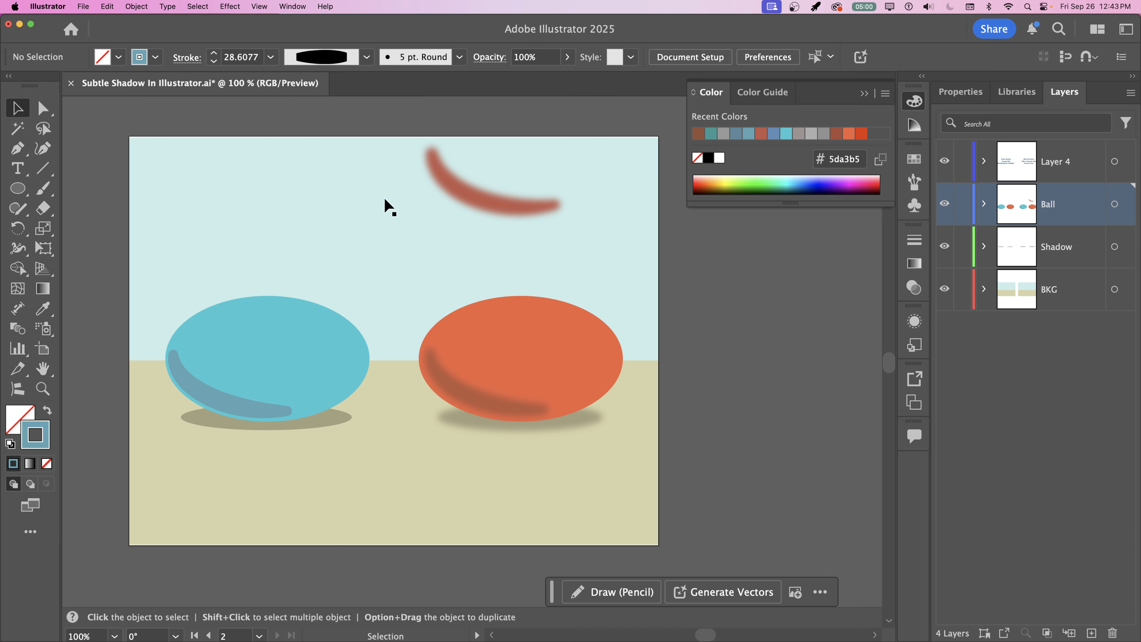
pyautogui.click(469, 198)
pyautogui.press('Delete')
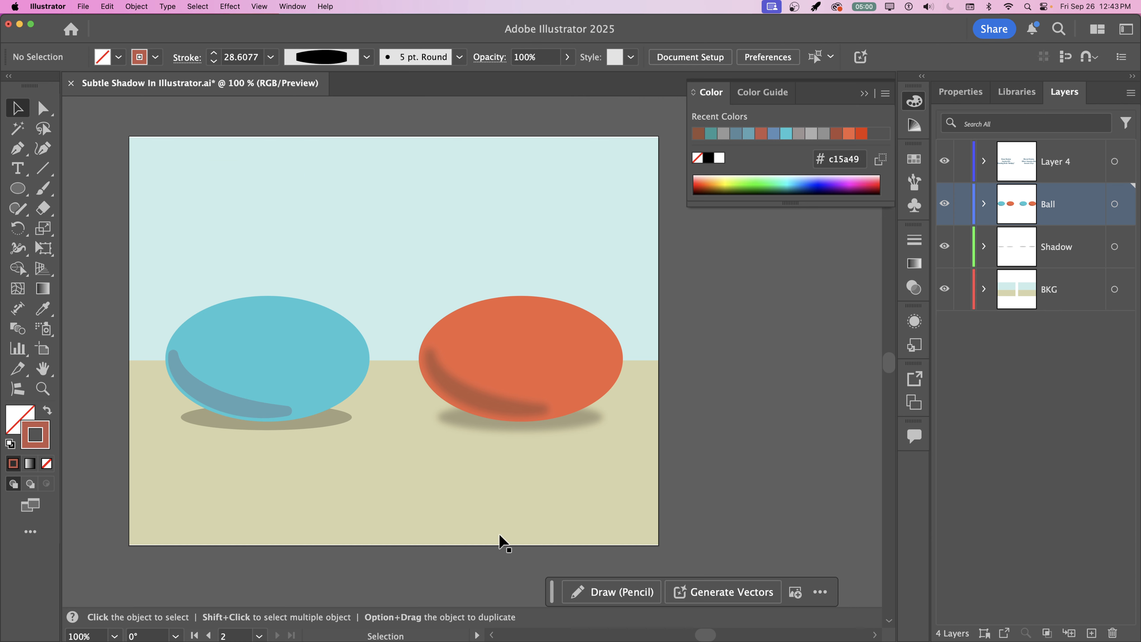
# Check the blending mode and opacity of the blurred ground shadow under the orange ball
pyautogui.click(454, 423)
pyautogui.click(488, 60)
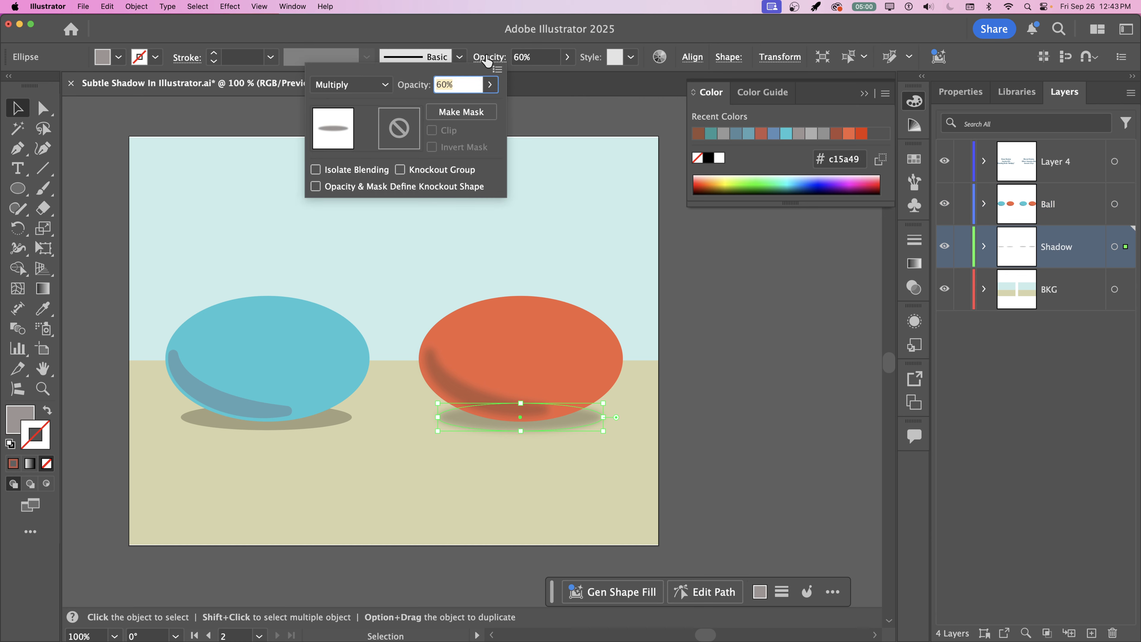
pyautogui.click(737, 372)
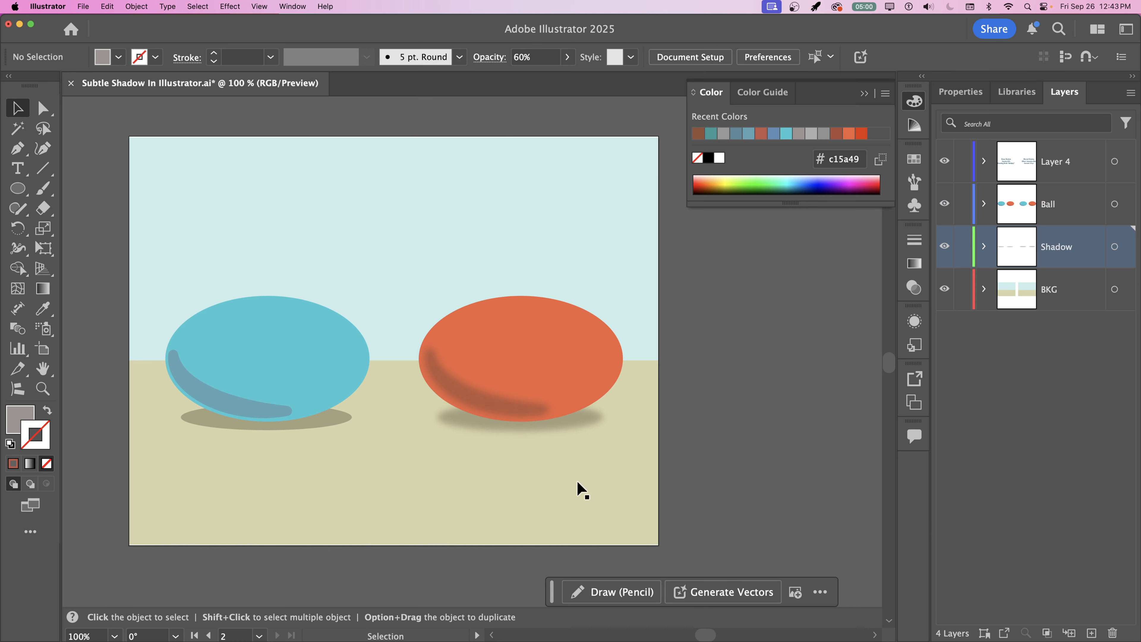
# Test how the shadows react to various fill colors on the ground rectangle, including 050094 and 5598ff, ending with dark blue 005a94
pyautogui.click(613, 472)
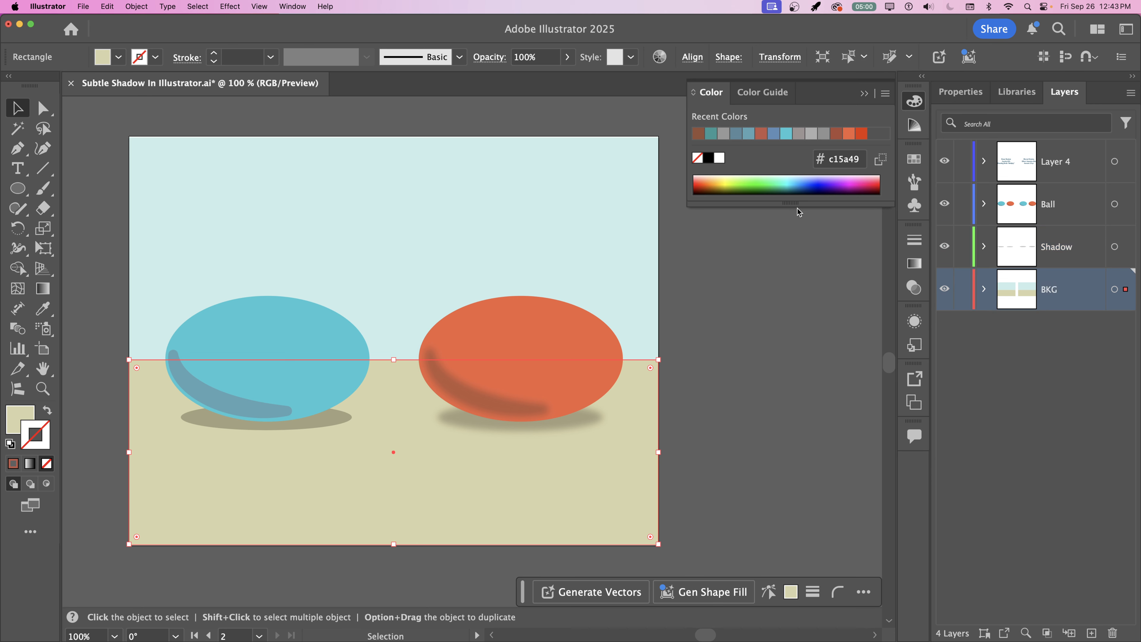
pyautogui.click(14, 422)
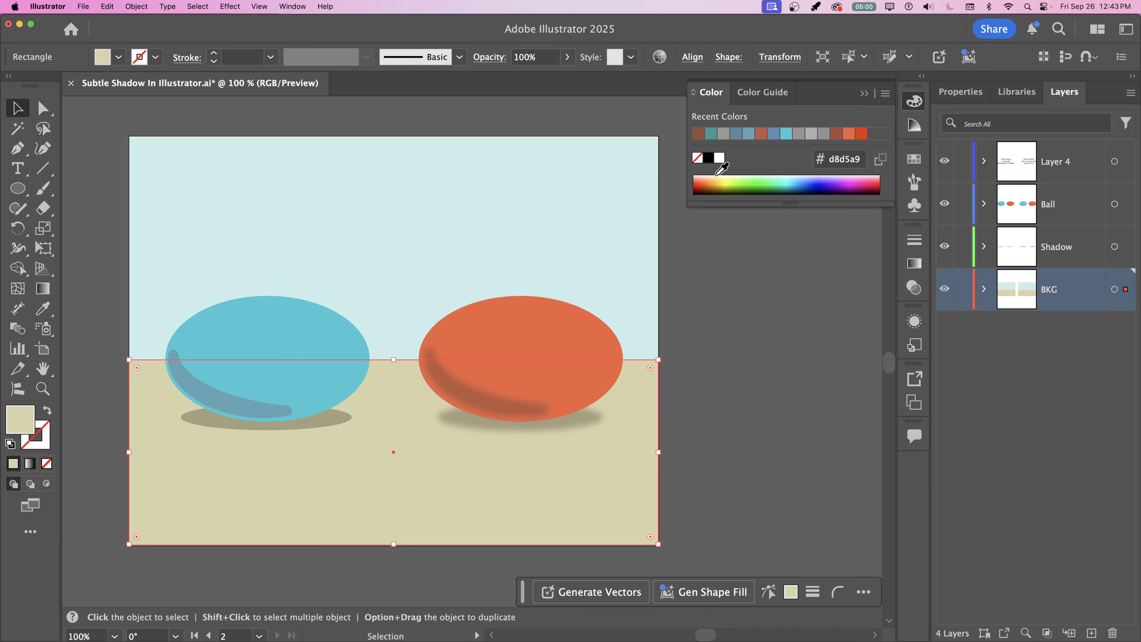
pyautogui.click(708, 181)
pyautogui.click(829, 184)
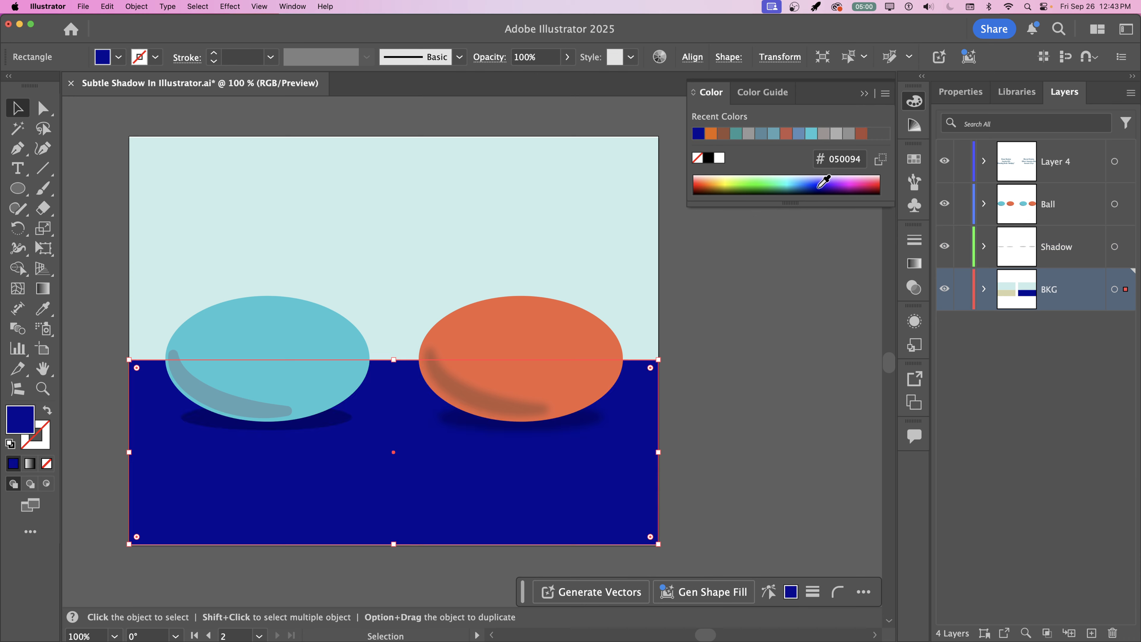
pyautogui.click(825, 179)
pyautogui.click(799, 179)
pyautogui.click(841, 180)
pyautogui.click(805, 181)
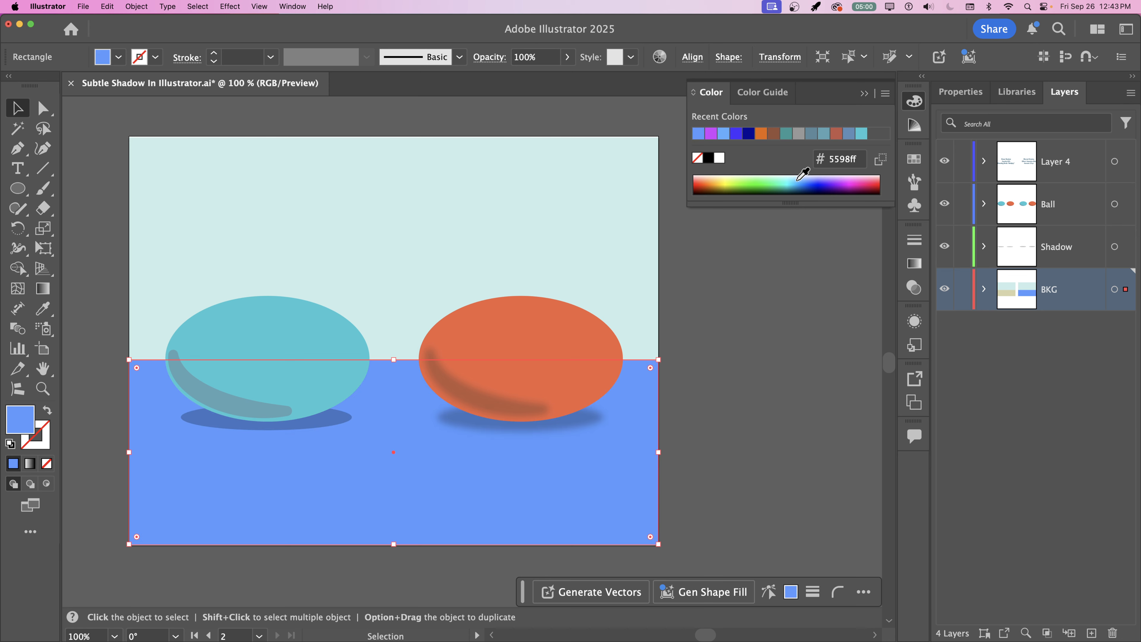
pyautogui.click(755, 181)
pyautogui.click(733, 181)
pyautogui.click(787, 180)
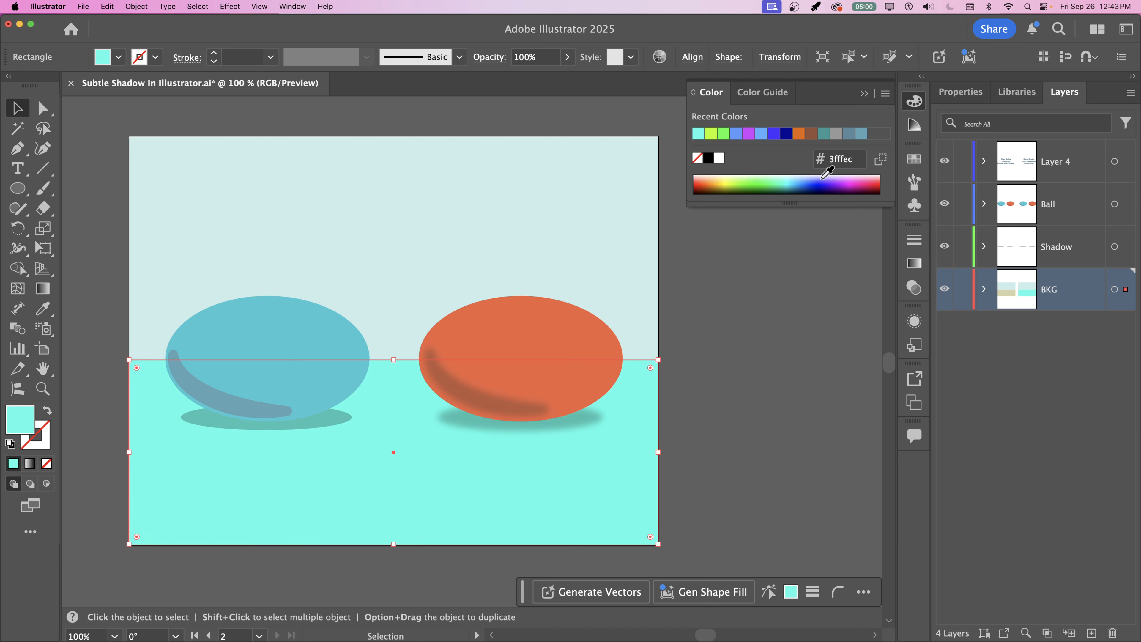
pyautogui.click(826, 179)
pyautogui.click(845, 179)
pyautogui.click(804, 181)
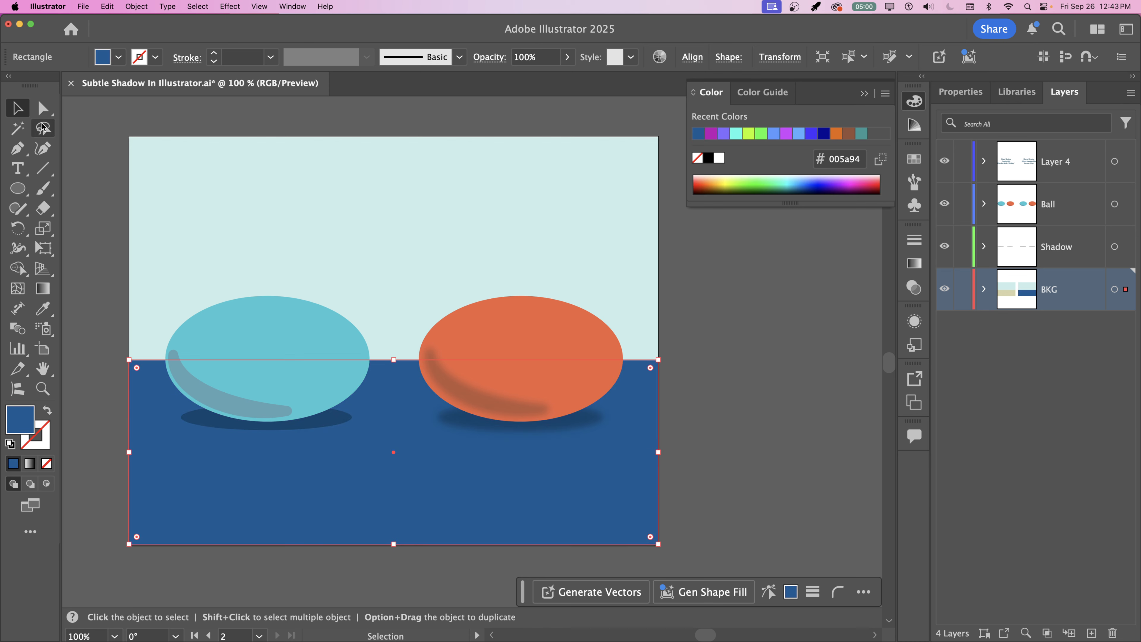
# Undo all the trial fill changes on the ground rectangle, back to the beige fill d8d5a9
pyautogui.click(93, 131)
pyautogui.press('super+z')
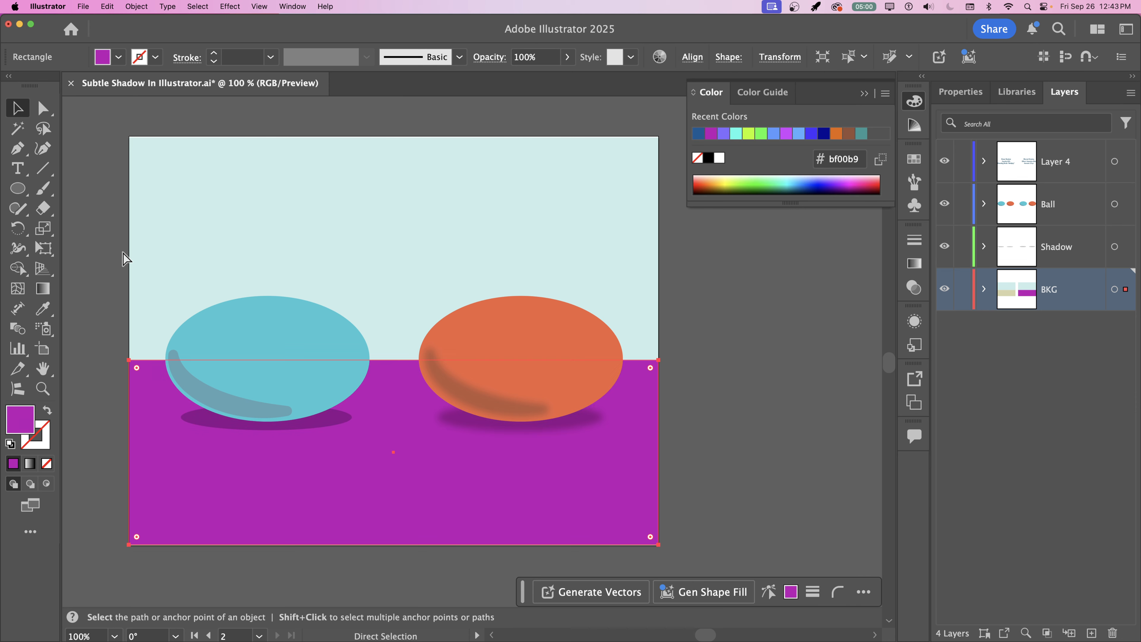
pyautogui.click(108, 284)
pyautogui.press('super+z')
pyautogui.press('super+z')
pyautogui.press('super+z')
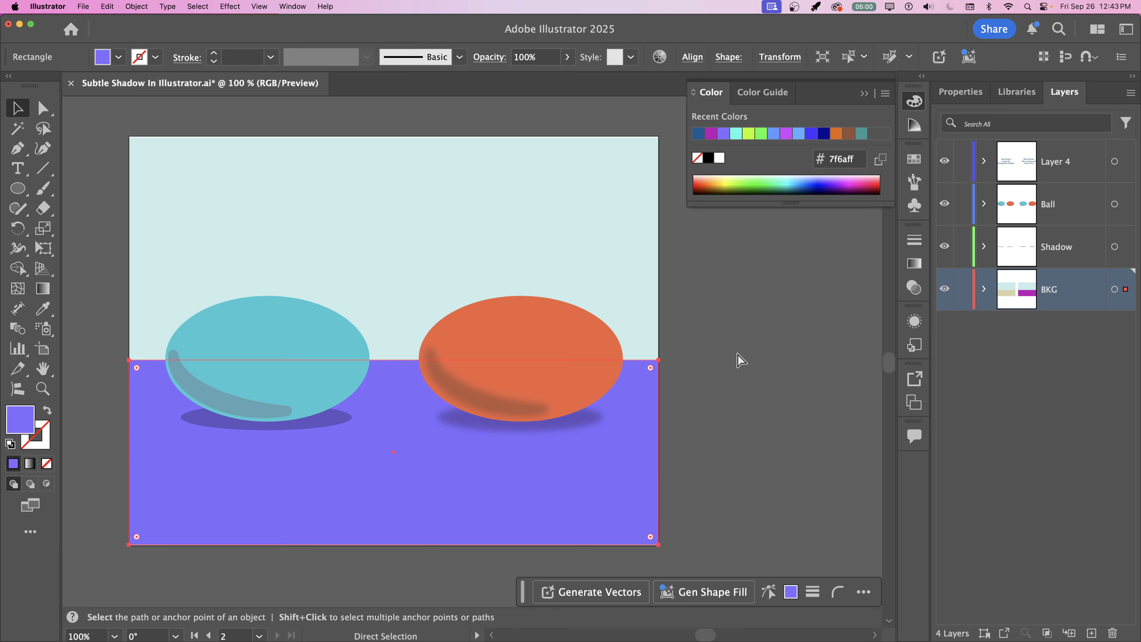
pyautogui.press('super+z')
pyautogui.press('super+z')
pyautogui.press('super+z')
pyautogui.press('super+z')
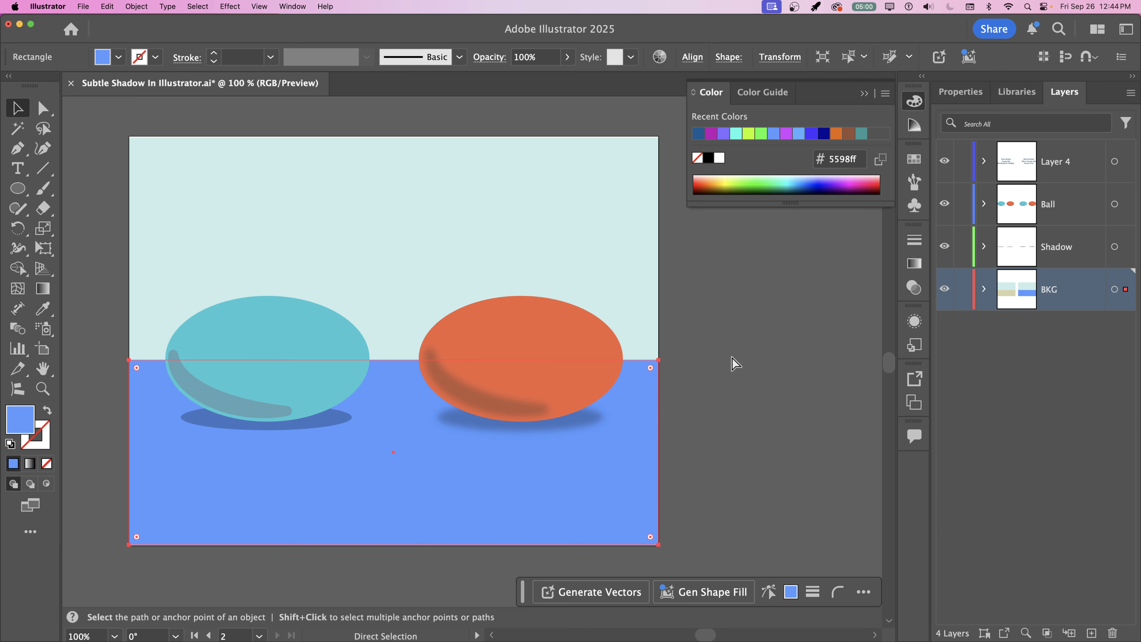
pyautogui.press('super+z')
pyautogui.press('super+z')
pyautogui.press('super+z')
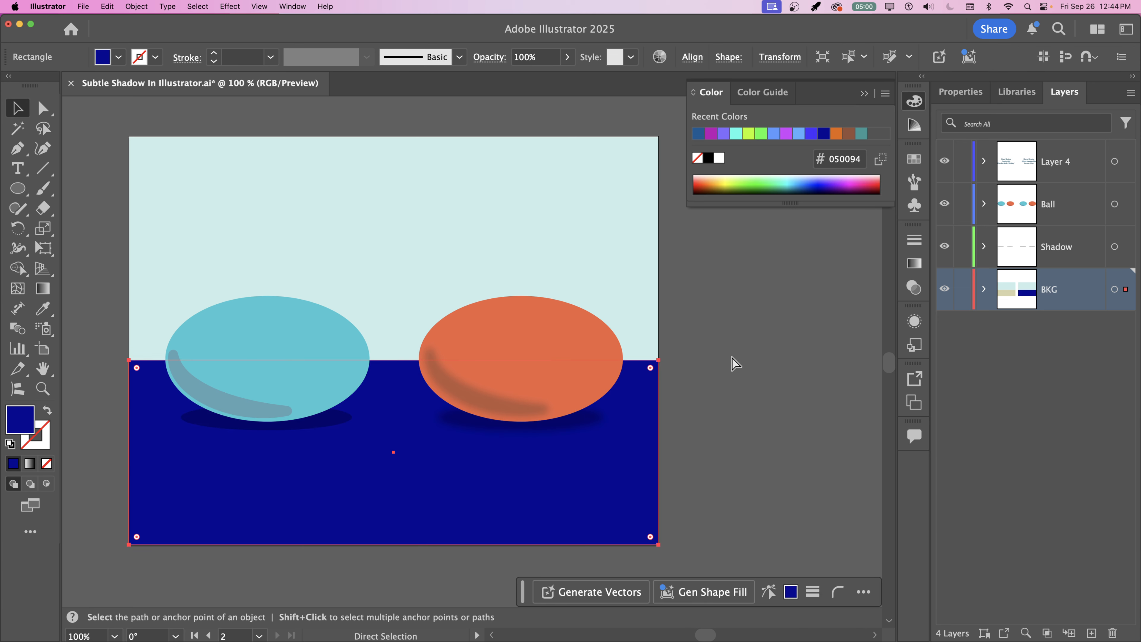
pyautogui.press('super+z')
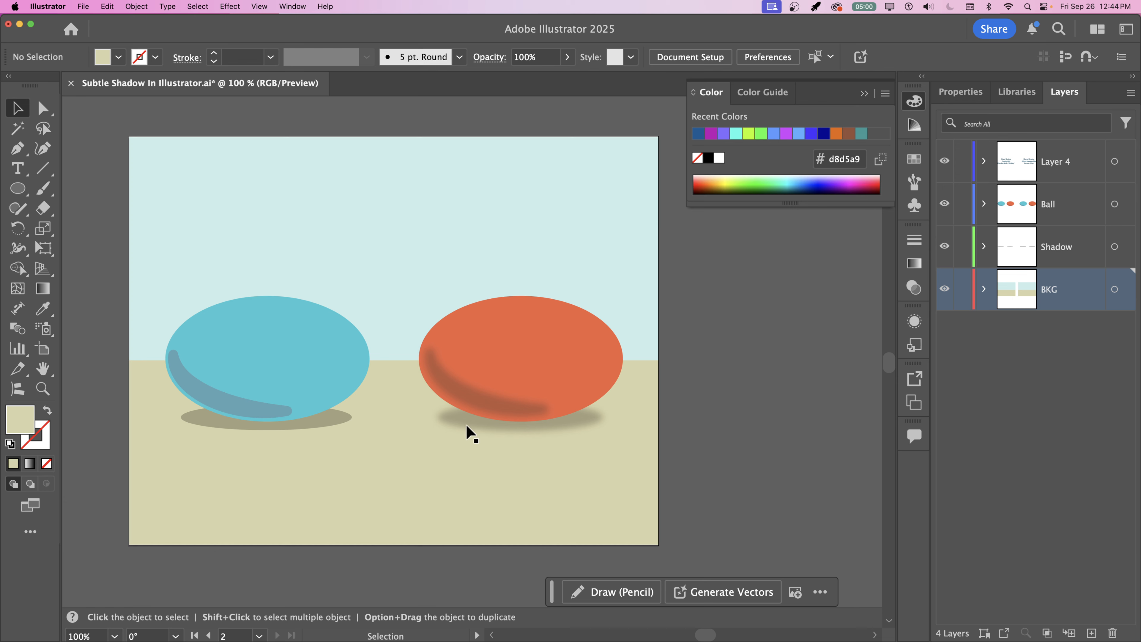
# Look up where the Gaussian Blur effect is offered for the blurred ground shadow under the orange ball
pyautogui.click(452, 424)
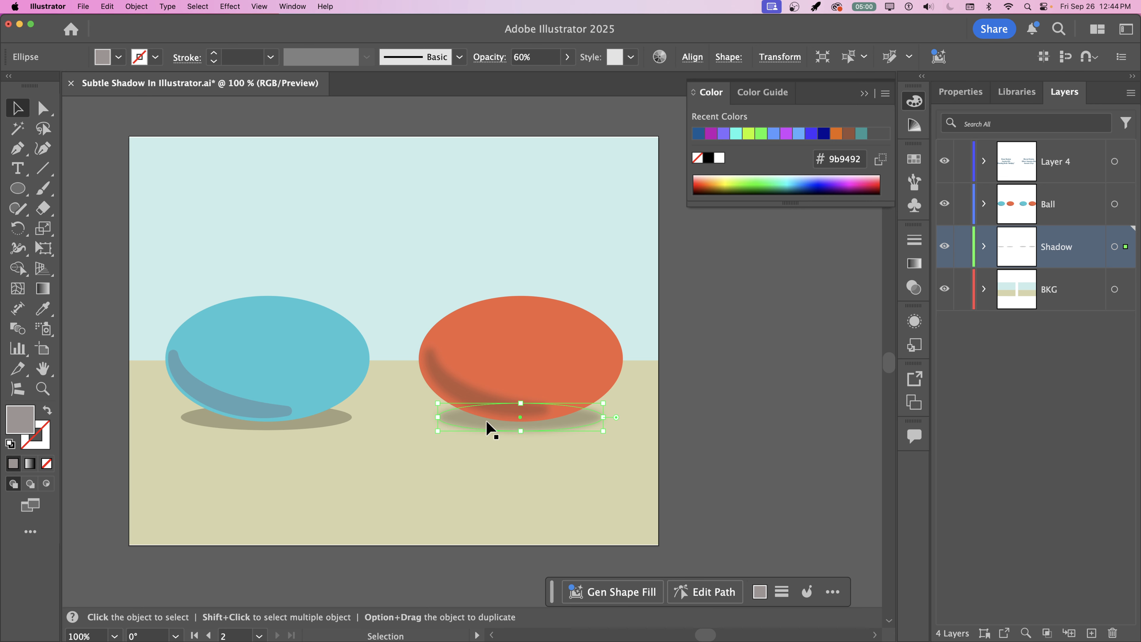
pyautogui.click(230, 7)
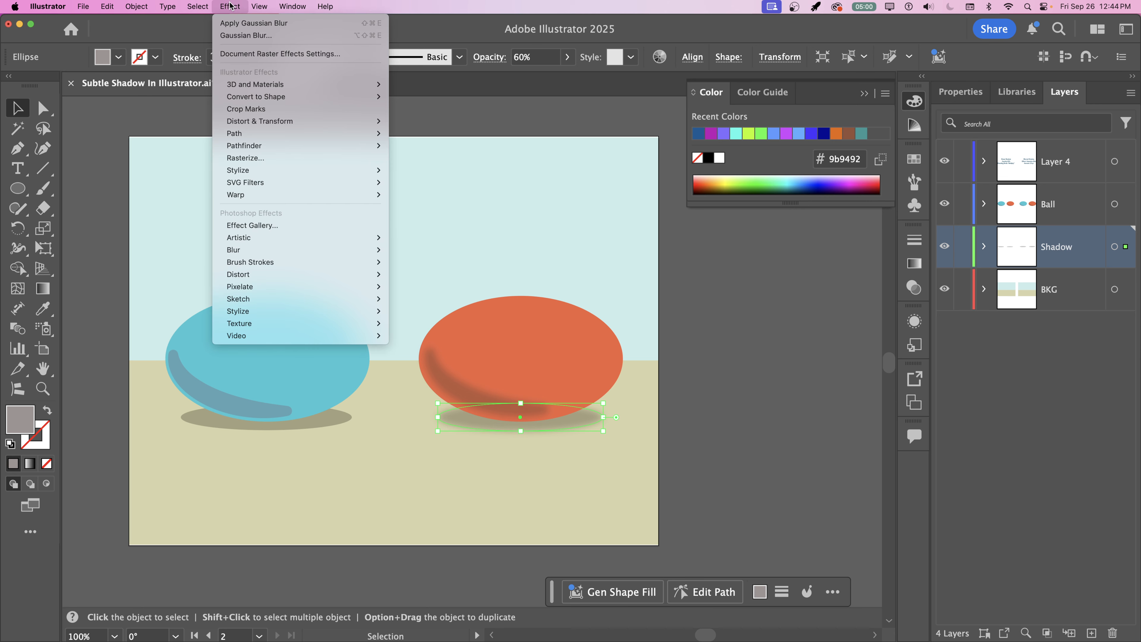
pyautogui.moveTo(244, 255)
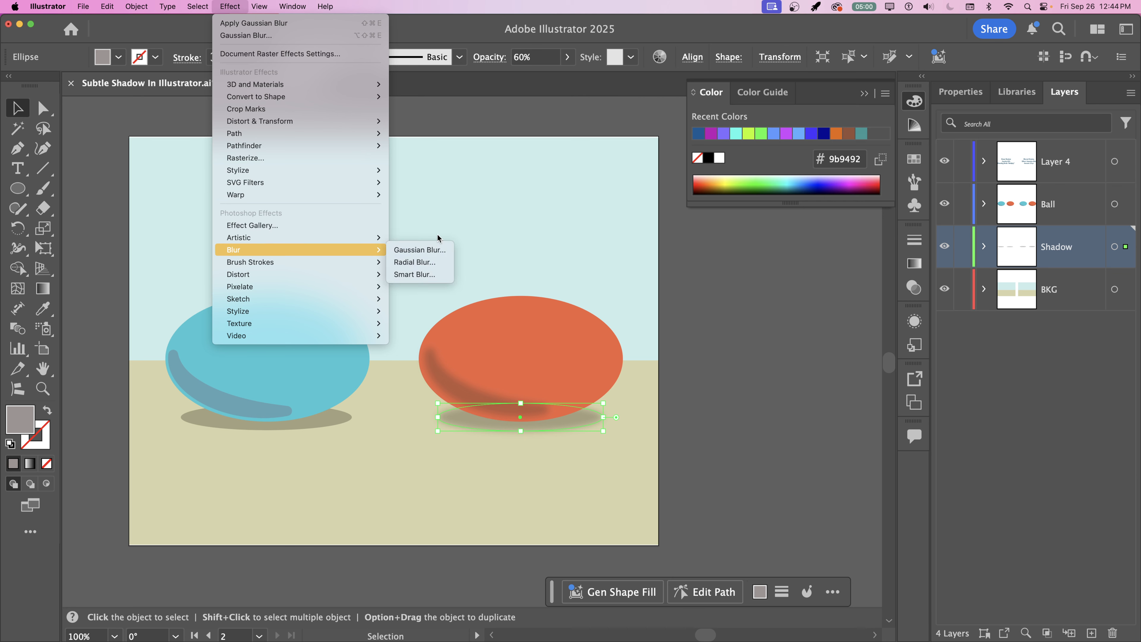
pyautogui.click(838, 322)
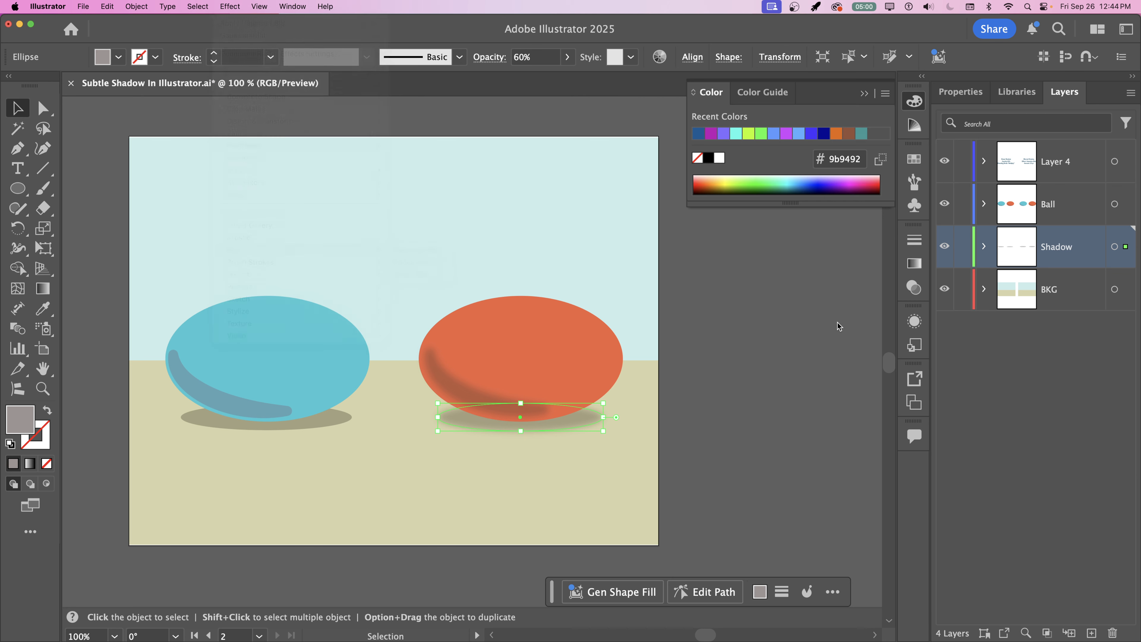
pyautogui.click(871, 332)
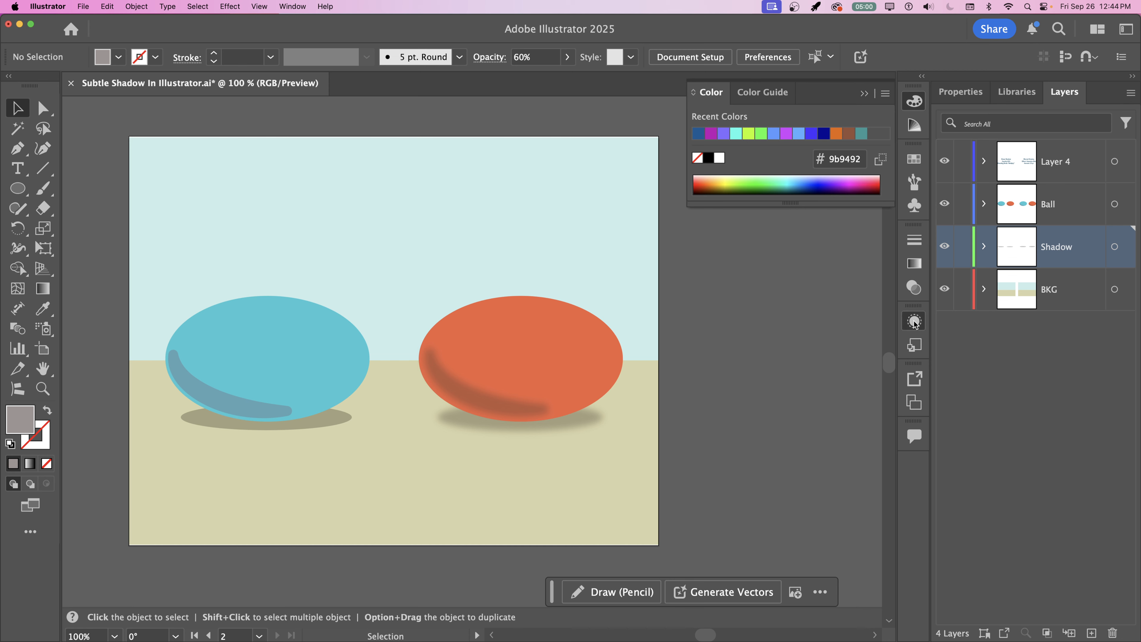
# Try a Gaussian Blur radius of about 13 pixels by editing the existing effect in the appearance attributes of the orange ball's ground shadow
pyautogui.click(920, 322)
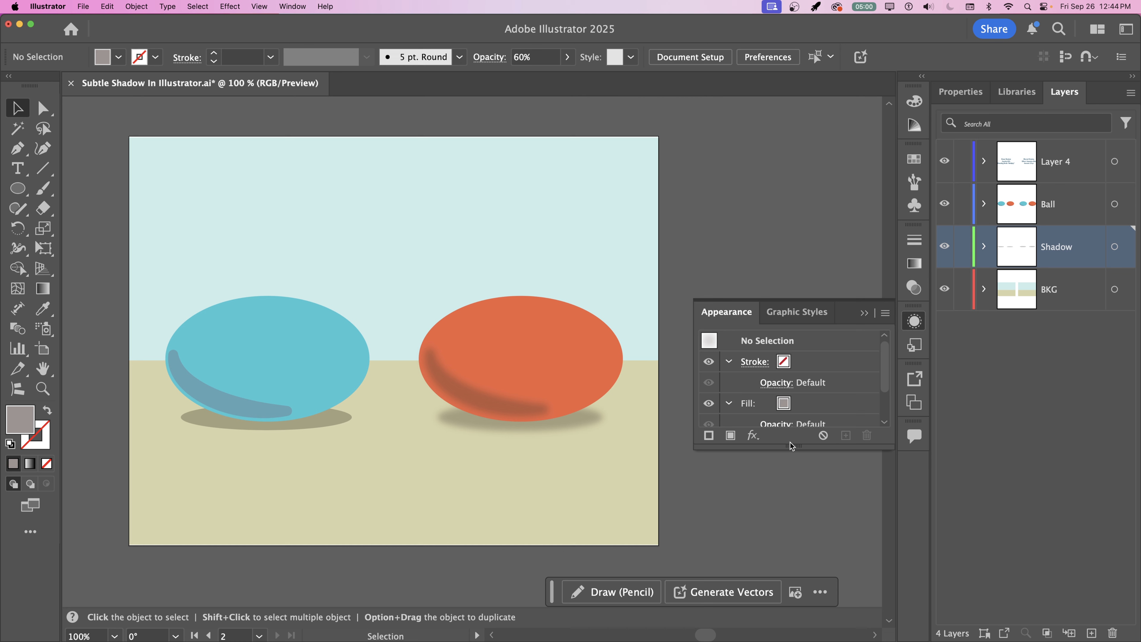
pyautogui.moveTo(794, 446); pyautogui.dragTo(794, 553)
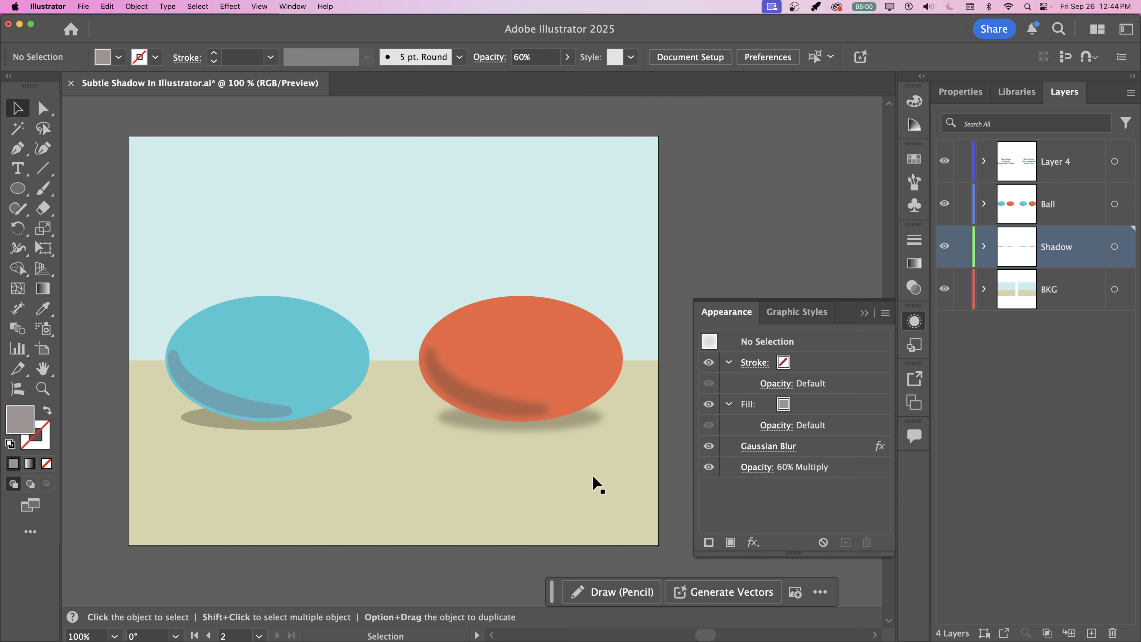
pyautogui.click(585, 424)
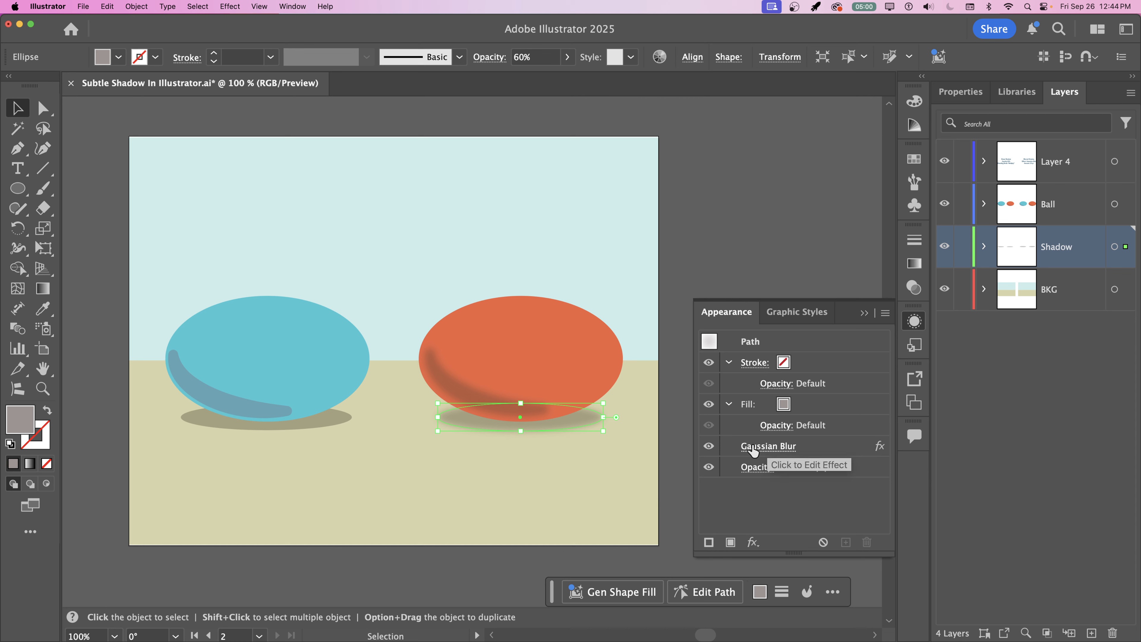
pyautogui.click(764, 446)
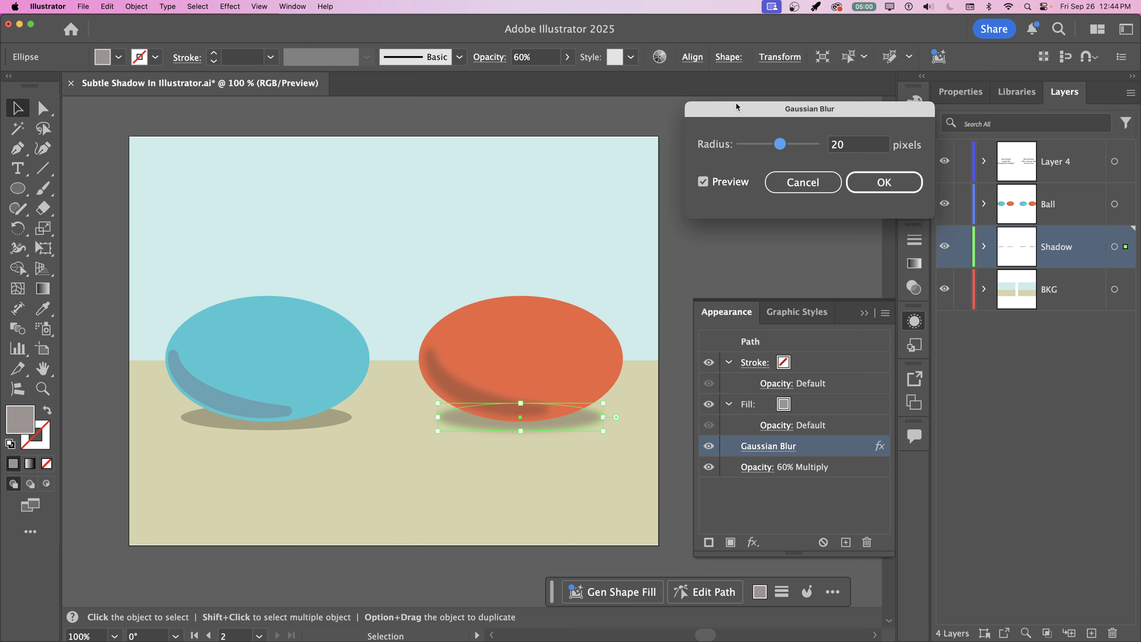
pyautogui.moveTo(779, 147)
pyautogui.mouseDown()
pyautogui.moveTo(766, 155)
pyautogui.moveTo(778, 149)
pyautogui.mouseUp()
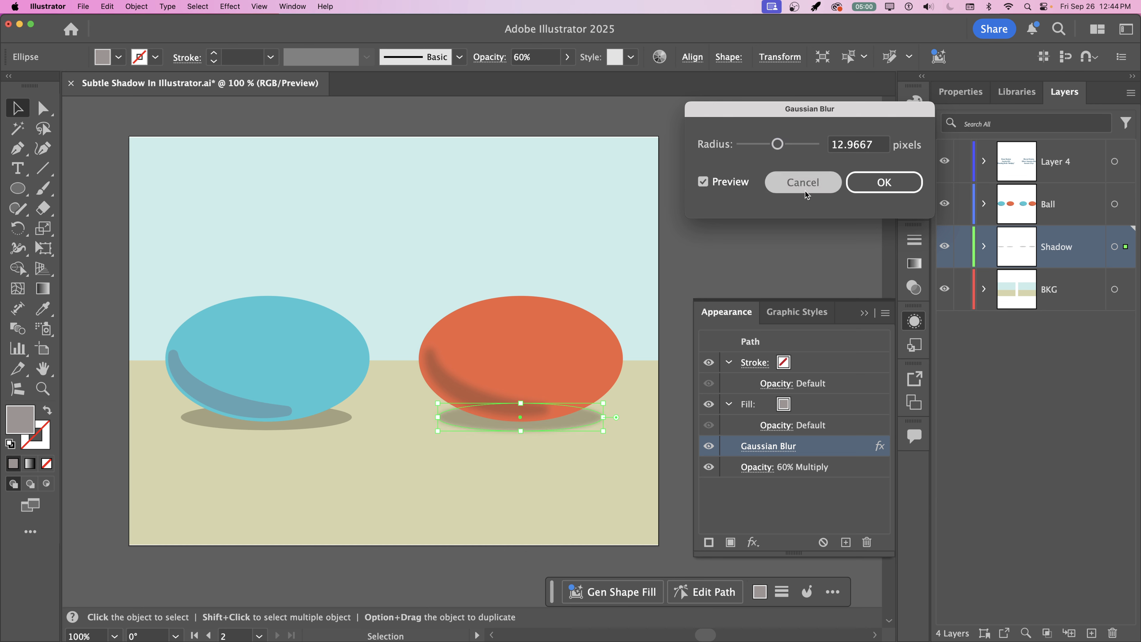
pyautogui.click(806, 191)
pyautogui.click(777, 266)
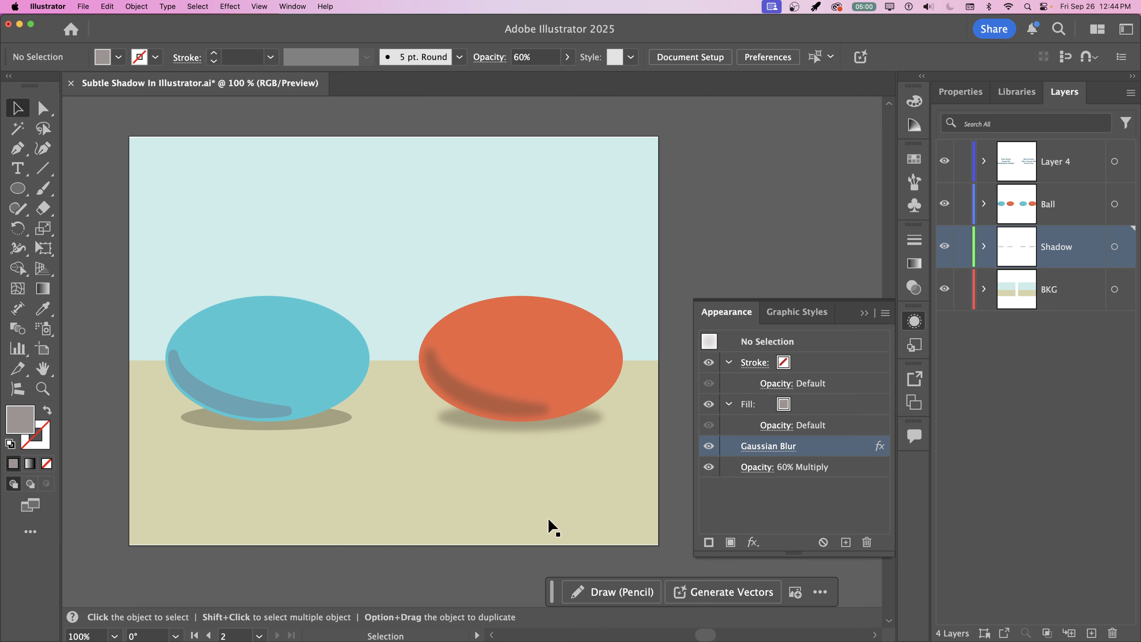
# Check the opacity and blending mode in the orange ball's ground shadow appearance attributes, and return to the original labelled artboard
pyautogui.click(457, 418)
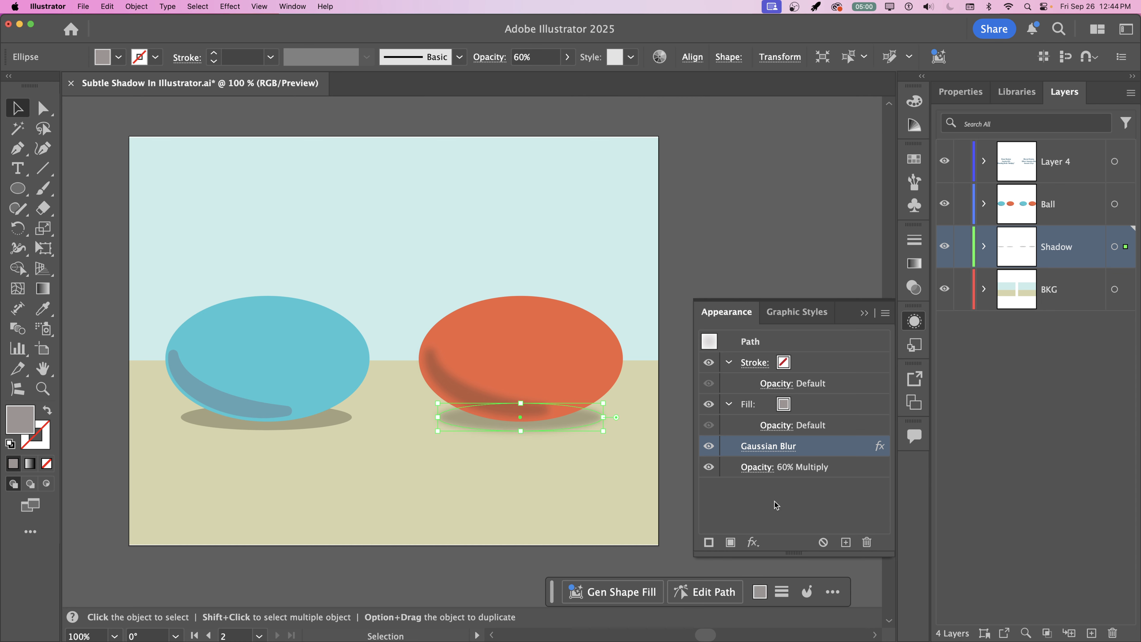
pyautogui.click(756, 467)
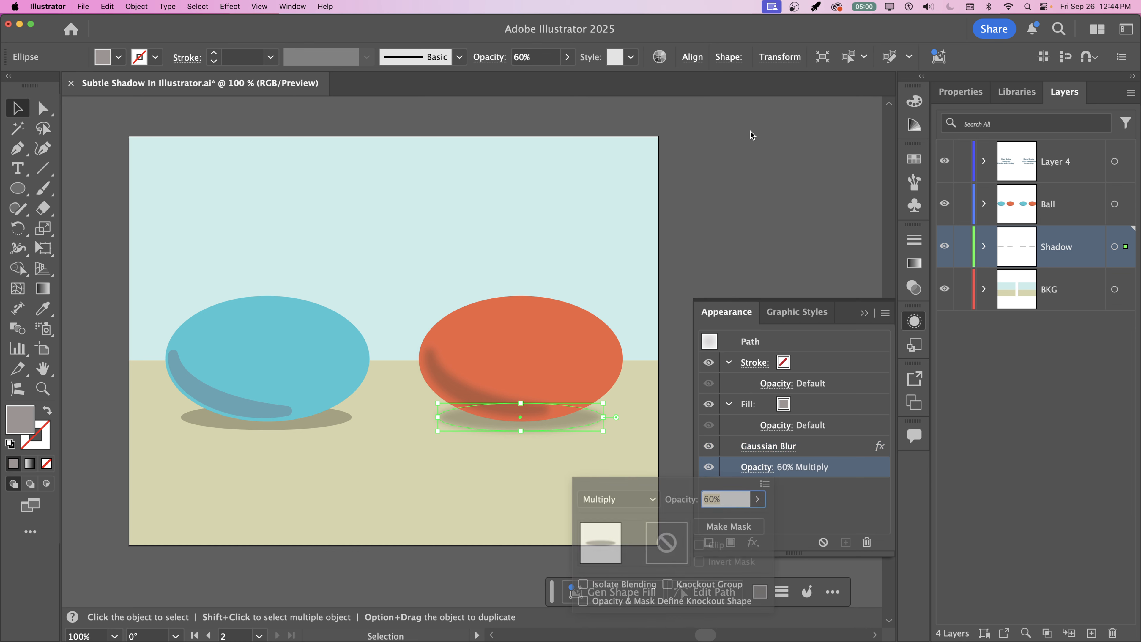
pyautogui.click(756, 259)
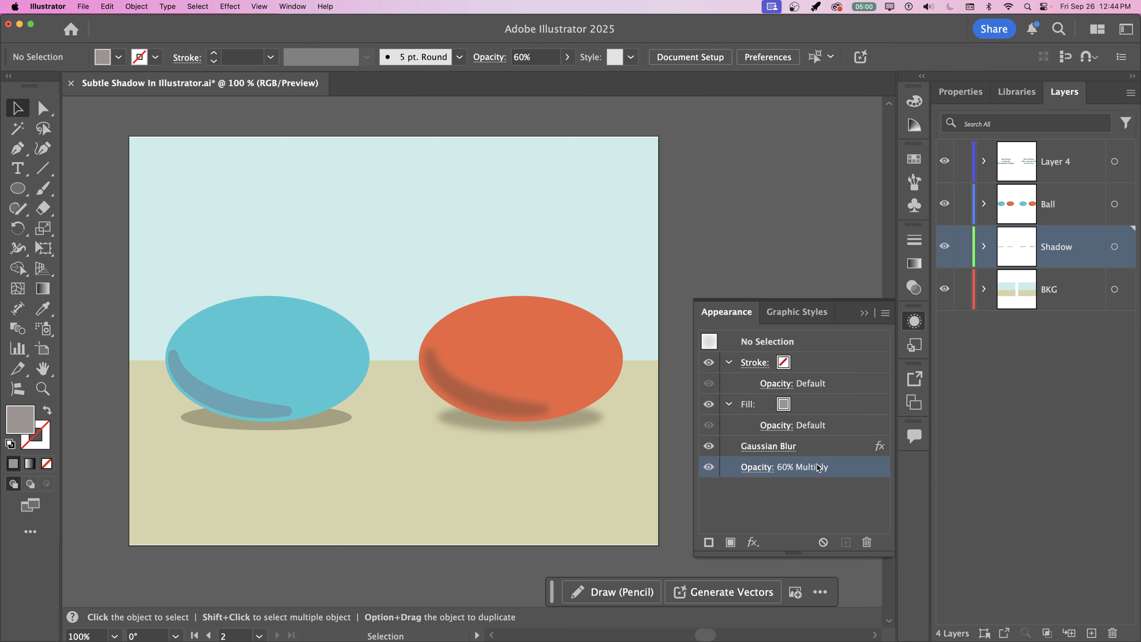
pyautogui.click(865, 313)
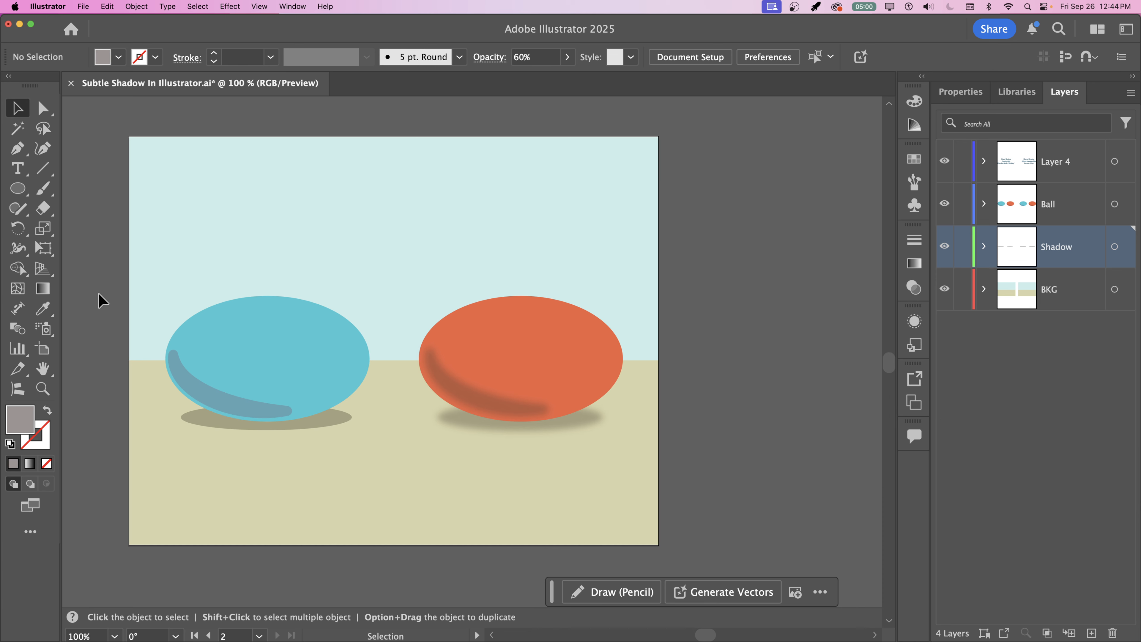
pyautogui.moveTo(97, 308); pyautogui.dragTo(740, 297)
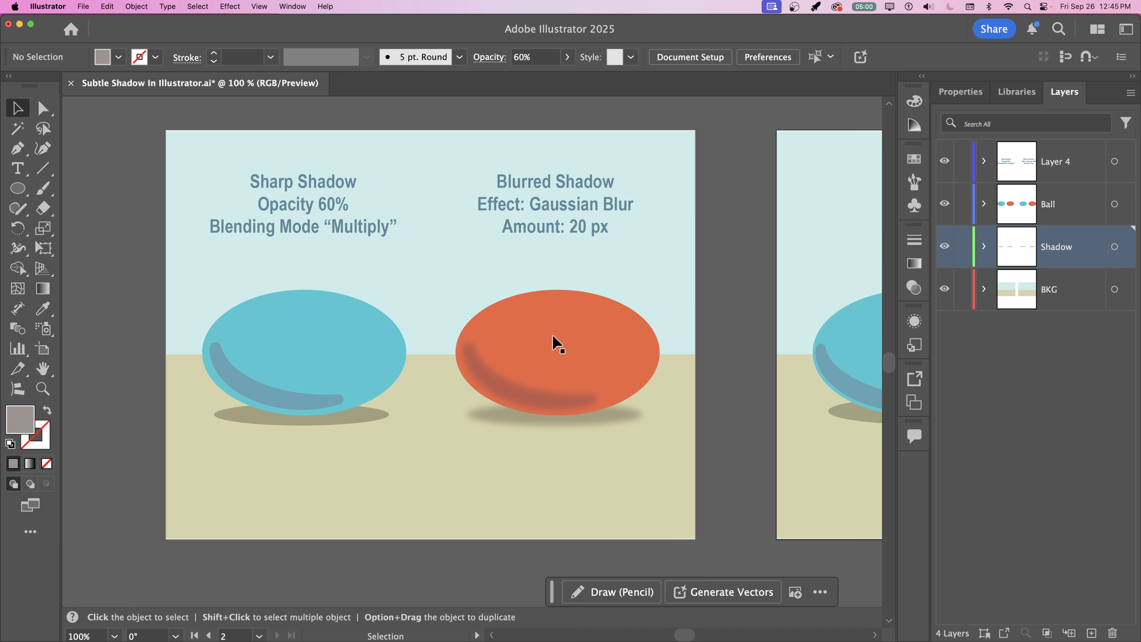